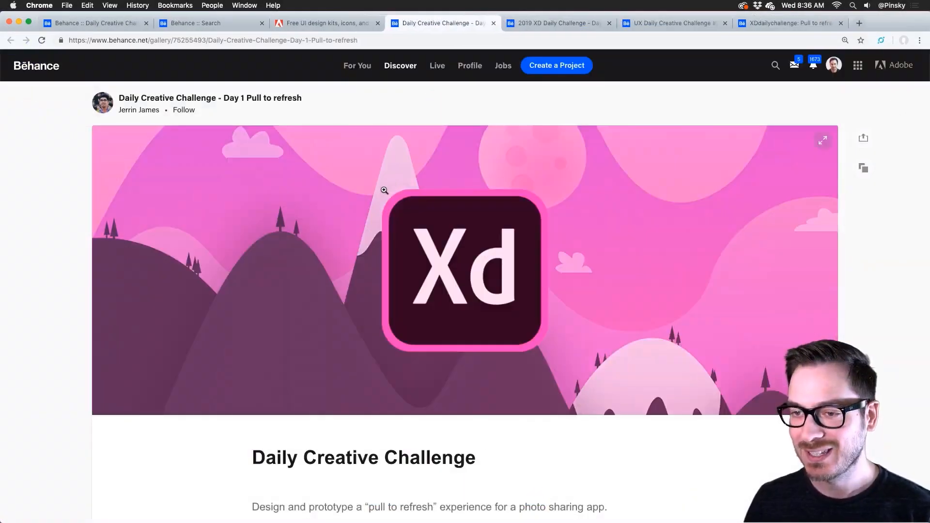
- Review the Day 1 Pull to refresh project on Behance, playing its UI Design video and looking through the screens
scroll(384, 194, "down", 9)
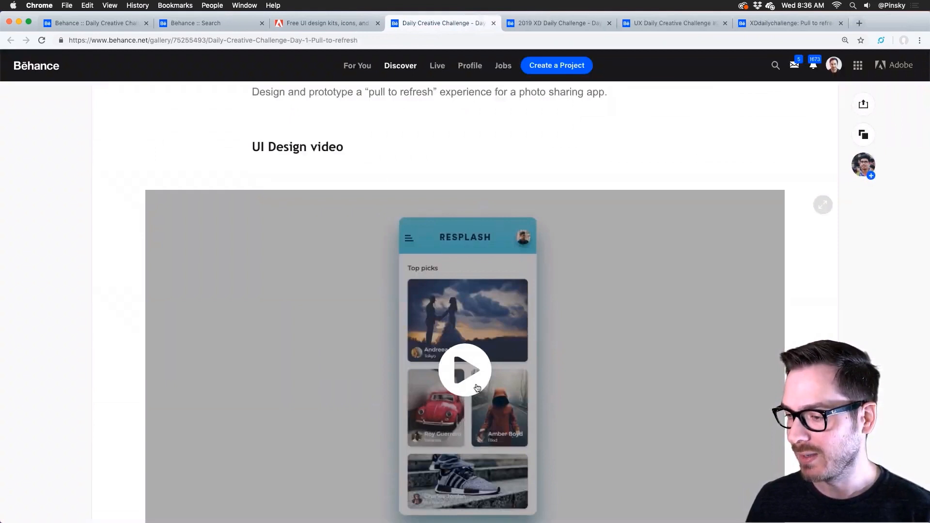
left_click(477, 388)
scroll(533, 339, "down", 2)
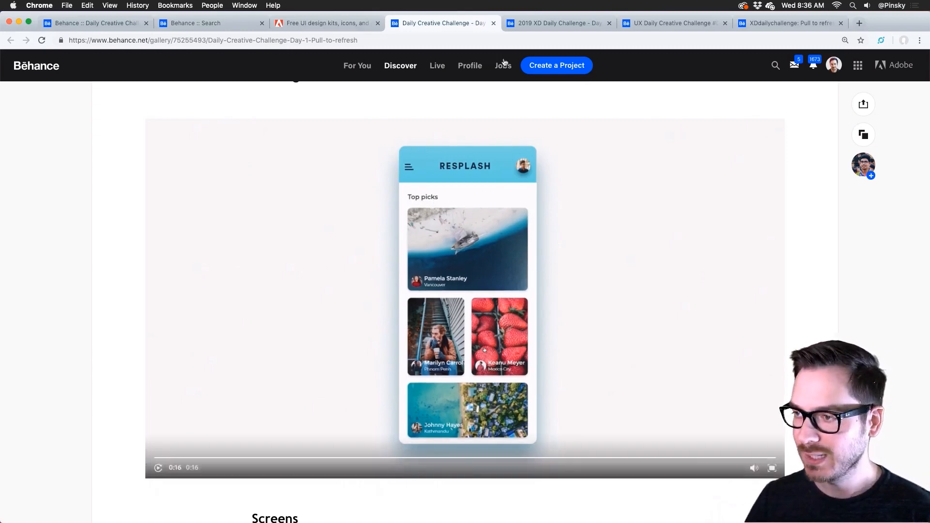
scroll(490, 142, "down", 15)
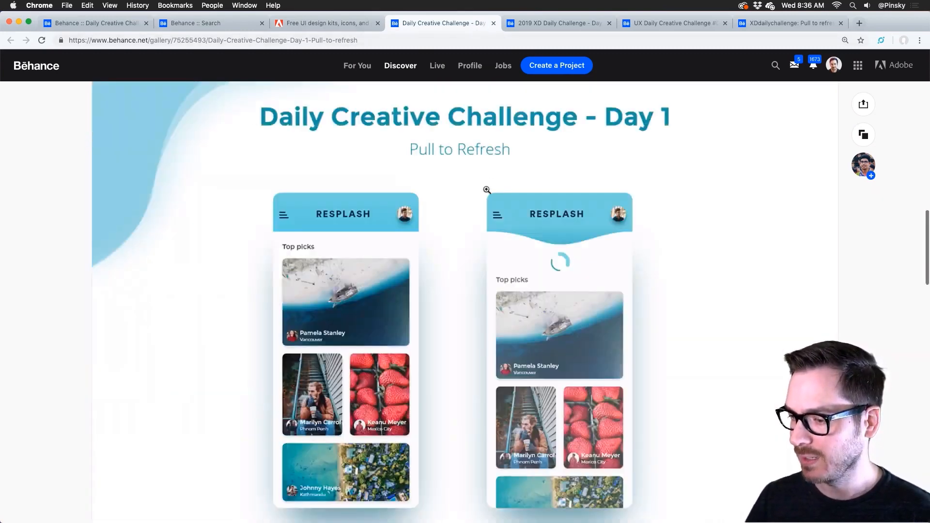
scroll(530, 280, "down", 5)
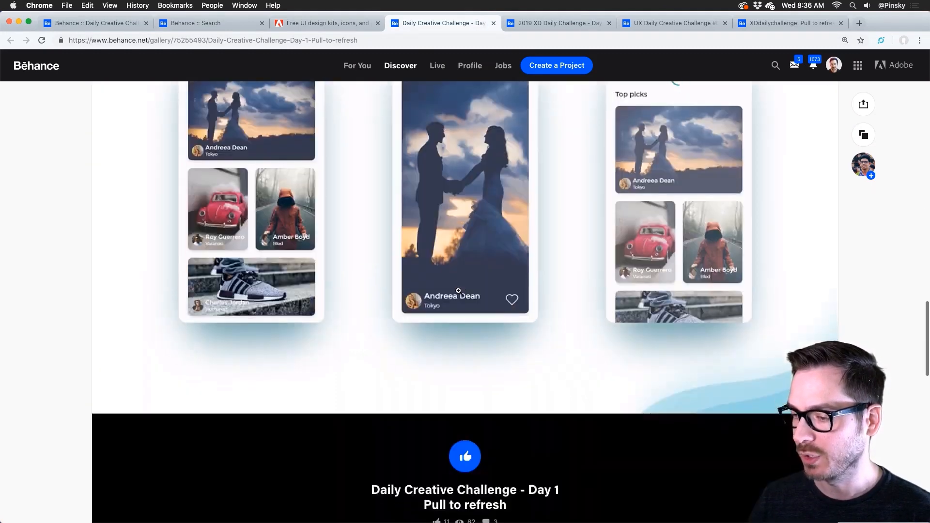
scroll(444, 175, "up", 5)
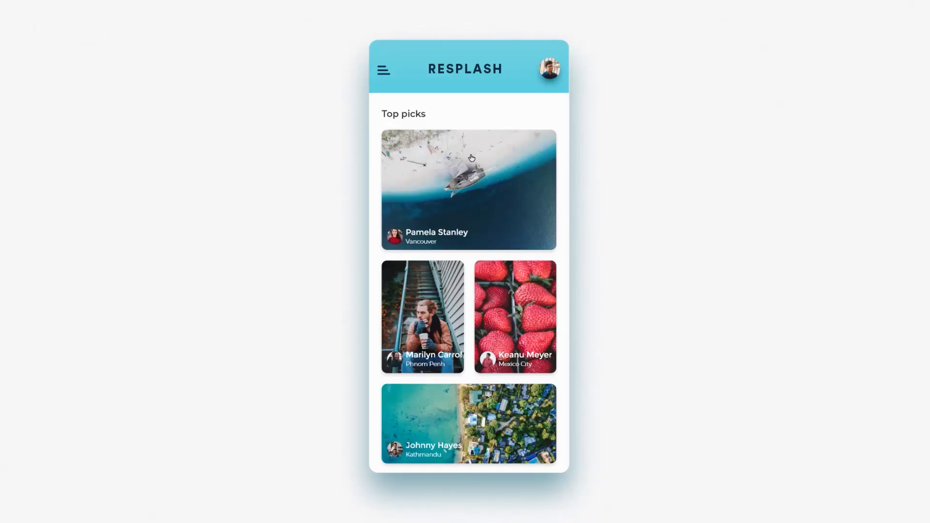
- Try the Resplash prototype by opening the boat photo card, collapsing it and pulling the feed down to refresh
left_click(471, 158)
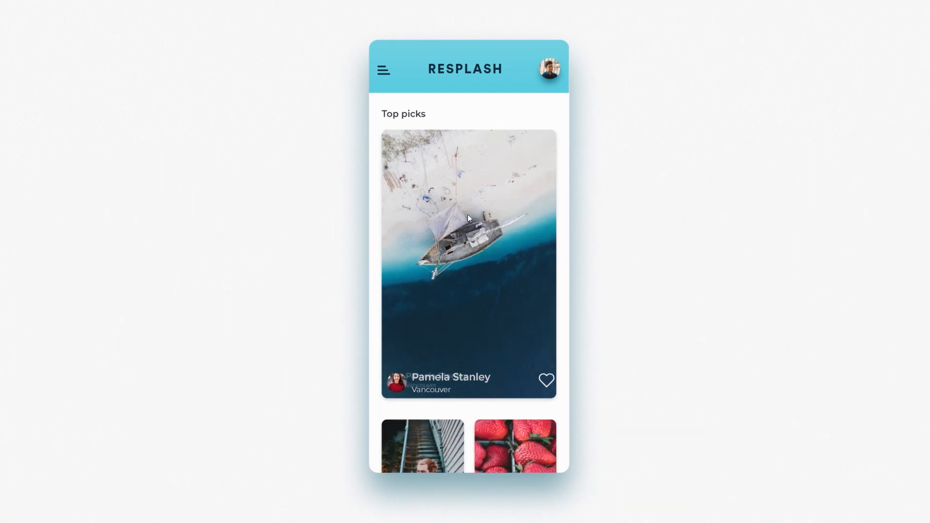
left_click(467, 214)
left_click_drag(467, 214, 467, 341)
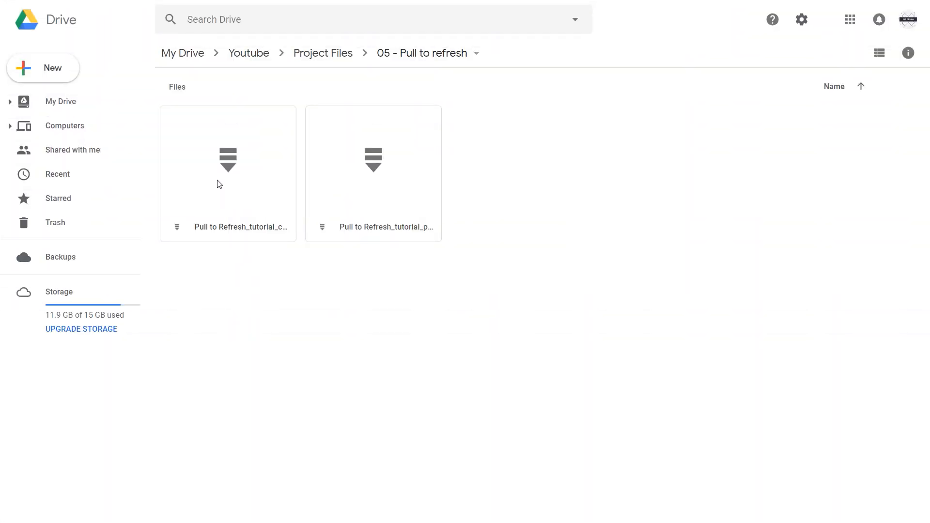
- Download both Pull to Refresh tutorial files from the 05 - Pull to refresh folder in Google Drive
left_click(219, 184)
left_click(386, 180, "shift")
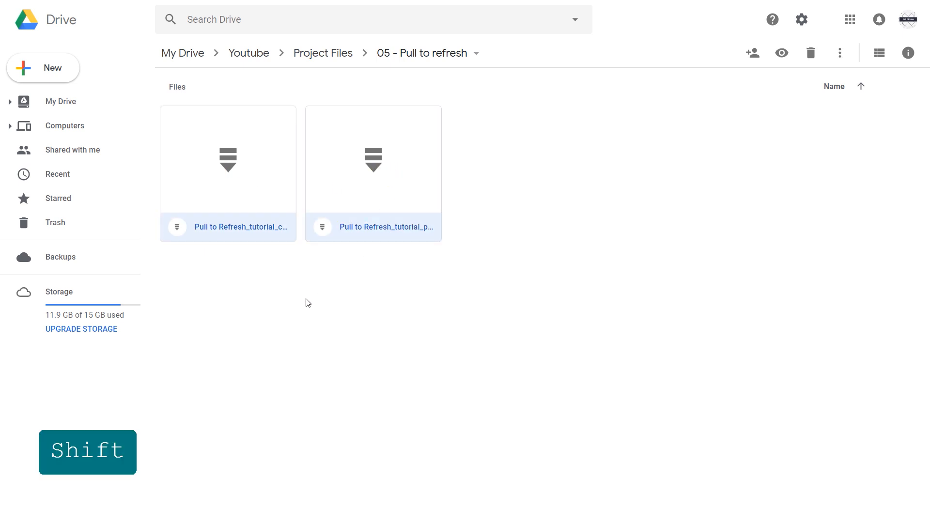
right_click(357, 200)
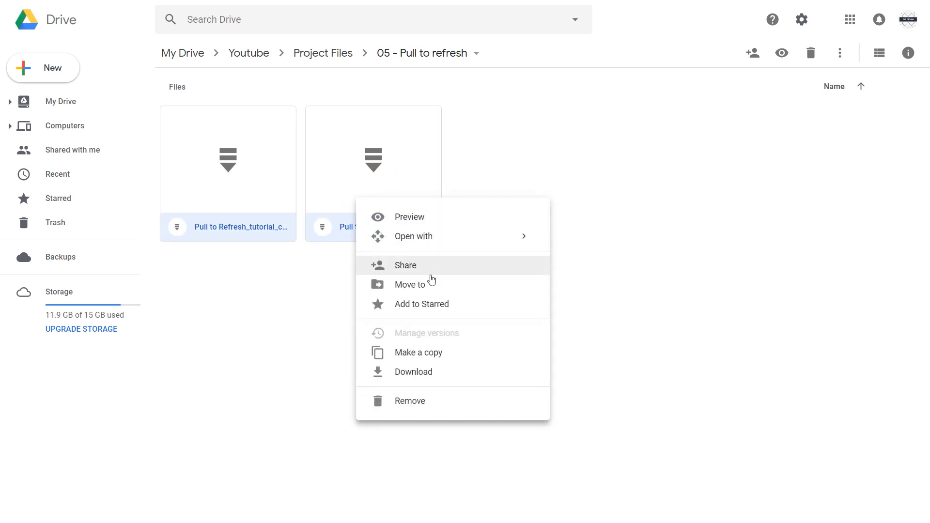
left_click(442, 374)
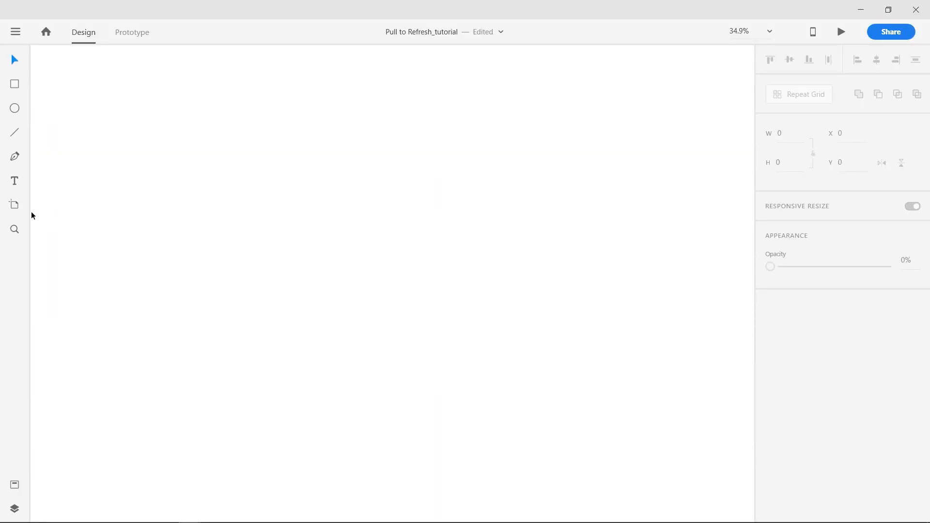
- In Adobe XD, create an iPhone X/XS artboard (375 x 812) and rename it 1
left_click(14, 206)
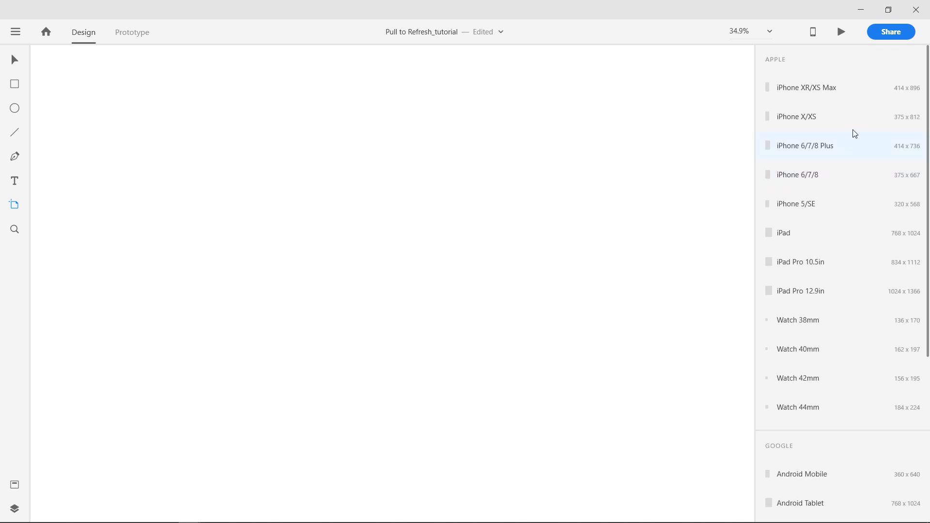
left_click(844, 118)
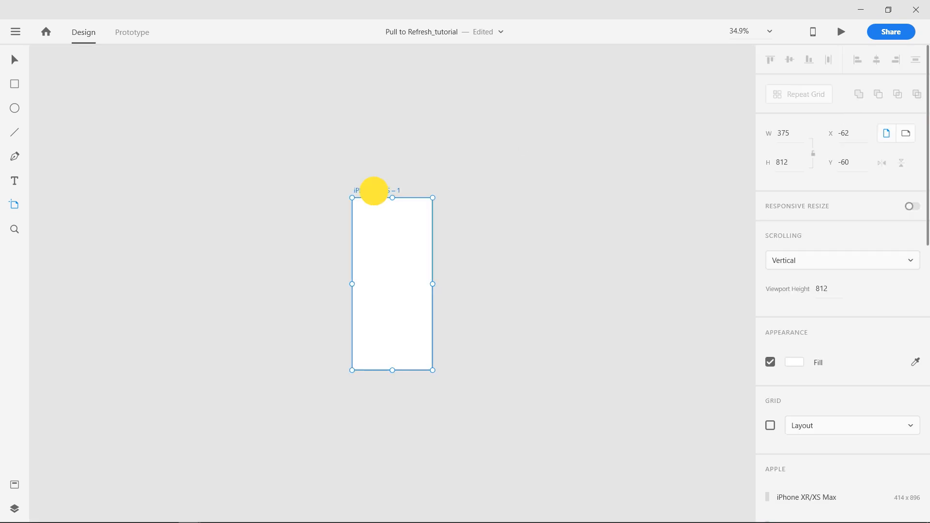
double_click(374, 190)
type("1")
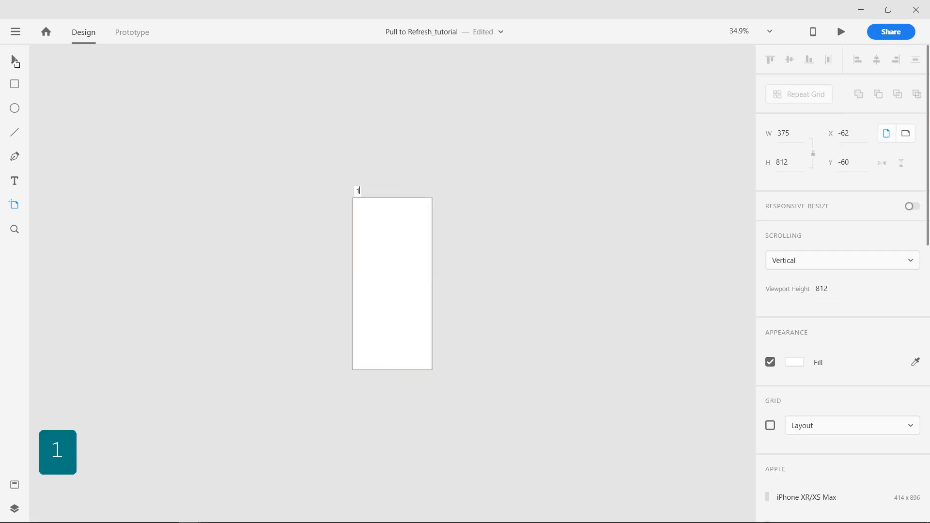
left_click(15, 62)
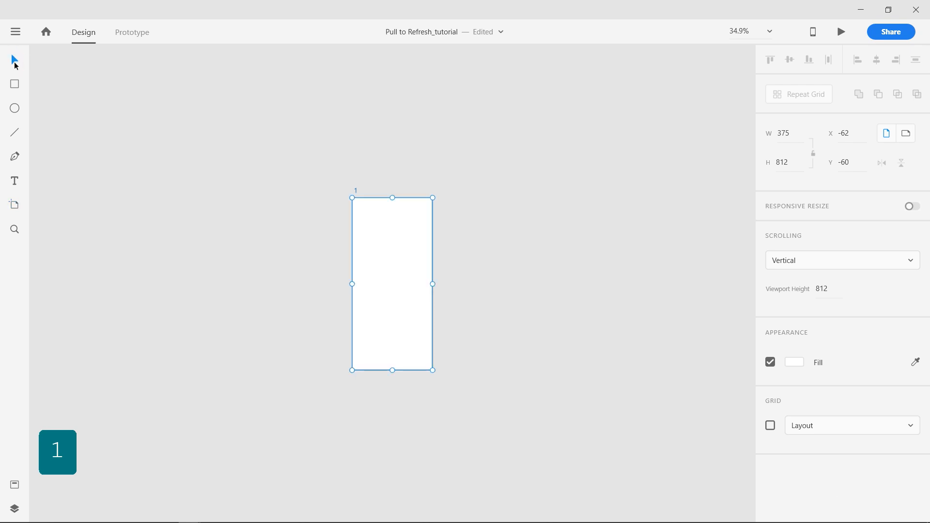
- Draw a header rectangle across the full 375 width at the artboard's upper edge and set its height to 100
scroll(412, 239, "up", 5)
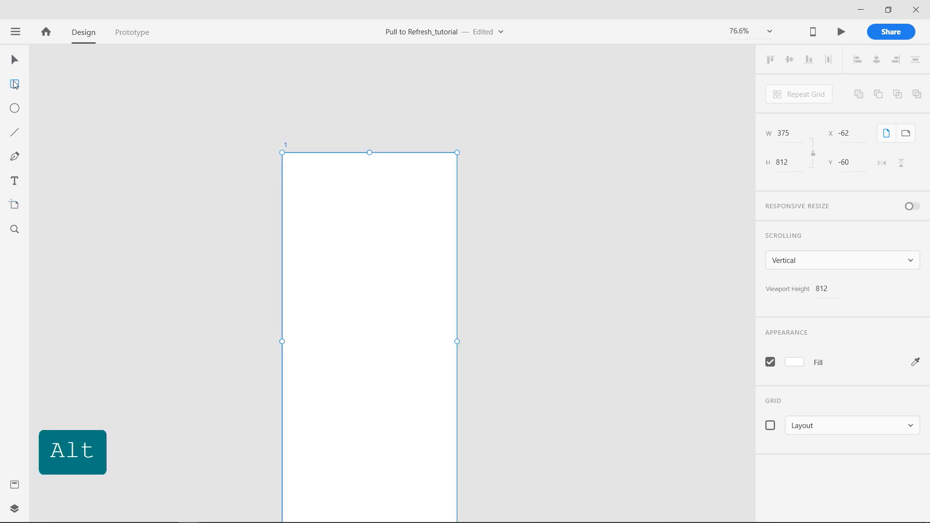
mouse_move(297, 176)
left_mouse_down()
mouse_move(423, 247)
mouse_move(450, 241)
left_mouse_up()
key("v")
left_click_drag(365, 208, 361, 187)
left_click_drag(433, 186, 456, 187)
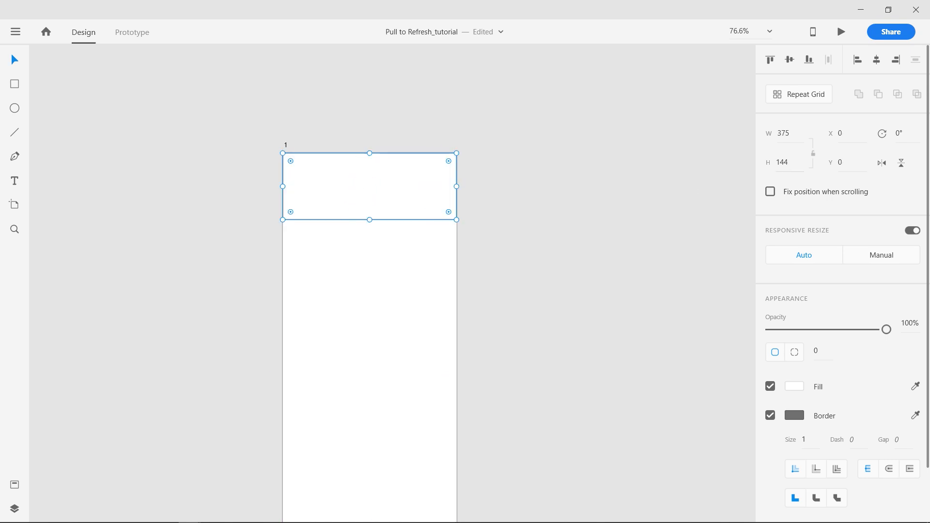
key("1")
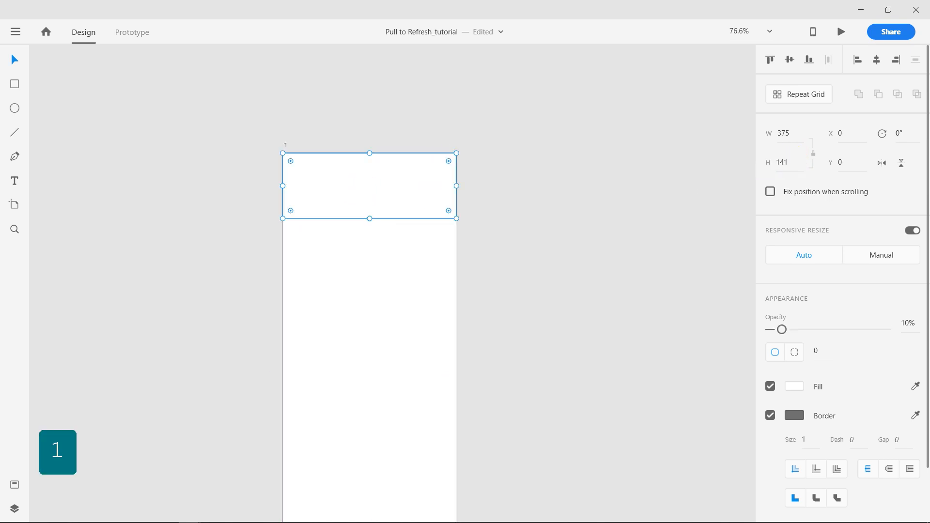
key("Return")
scroll(236, 152, "up", 3)
key("space")
left_click_drag(443, 193, 356, 222)
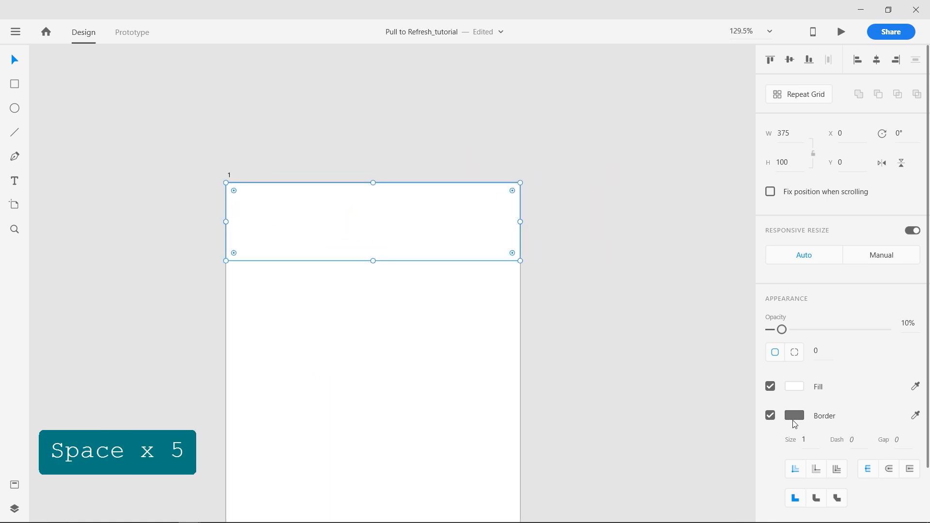
- Remove the header rectangle's border, fill it with the #122E3A asset color and set its opacity to 100%
left_click(770, 415)
left_click(14, 486)
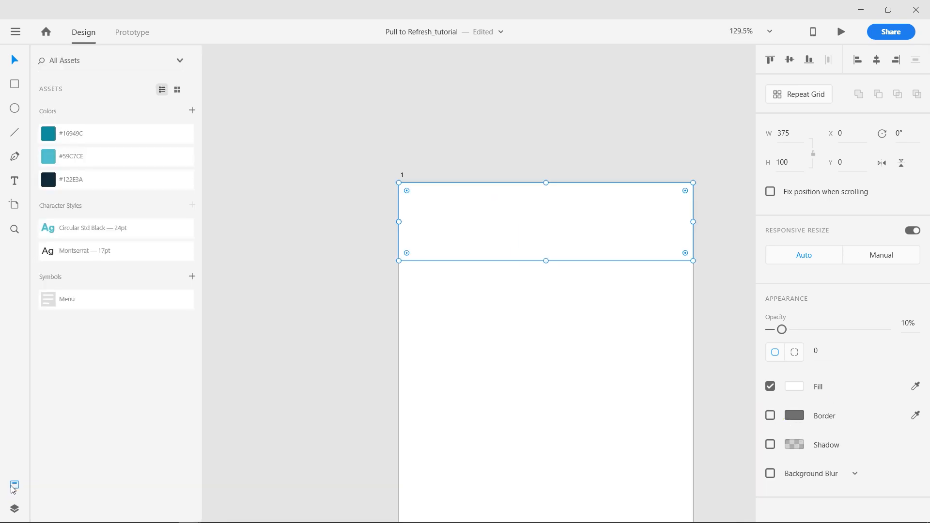
left_click(70, 179)
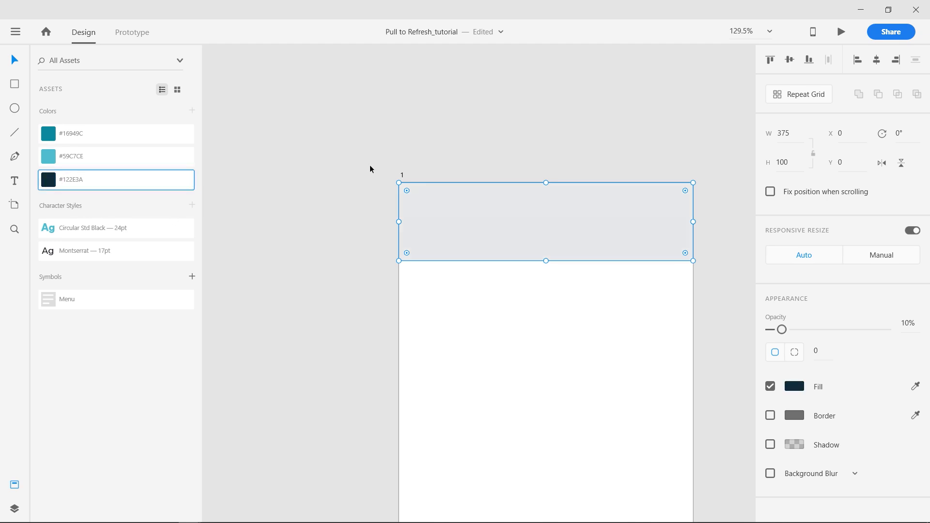
left_click(891, 329)
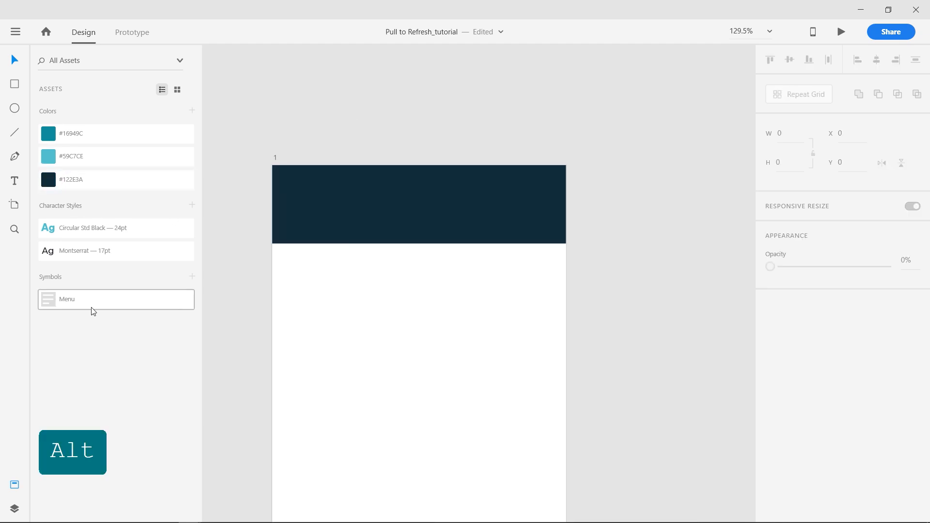
- Place the Menu symbol in the header, vertically centred and 20 px in from the artboard's left edge
left_click_drag(56, 295, 304, 205)
left_click(318, 274)
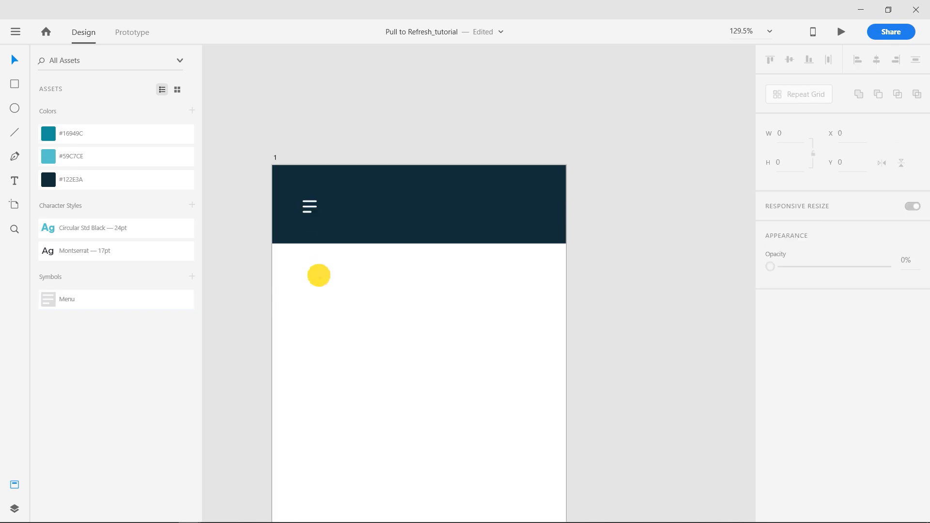
scroll(296, 186, "up", 2)
mouse_move(341, 250)
left_mouse_down()
mouse_move(339, 233)
mouse_move(252, 242)
left_mouse_up()
key("shift")
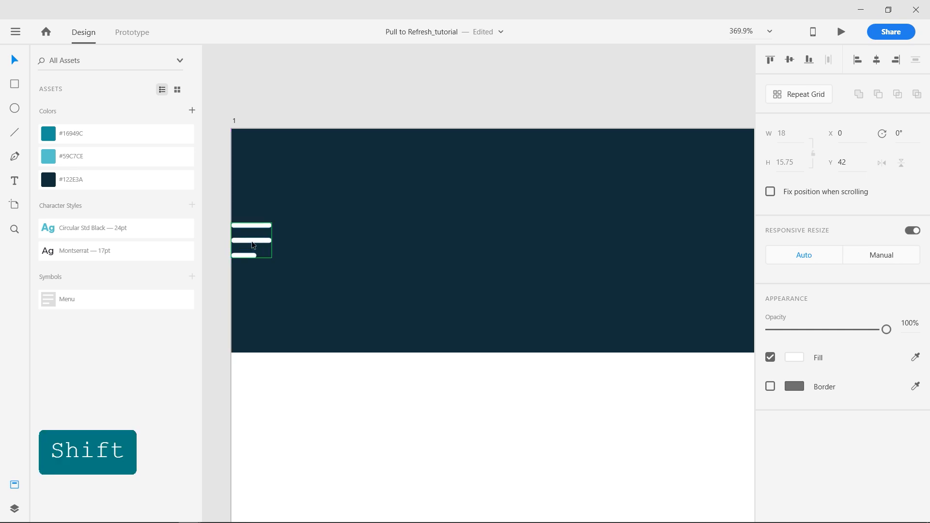
key("shift+Right")
key("shift+Right")
left_click(417, 73)
- Draw a profile circle at the right end of the header and set its size to 40 x 40
scroll(425, 118, "down", 4)
left_click_drag(441, 218, 335, 303)
left_click(18, 111)
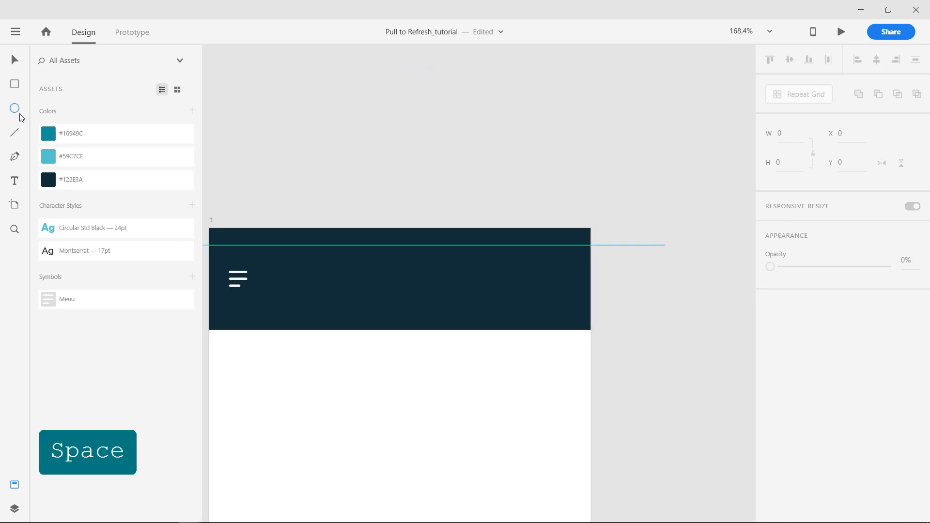
left_click_drag(516, 264, 561, 311)
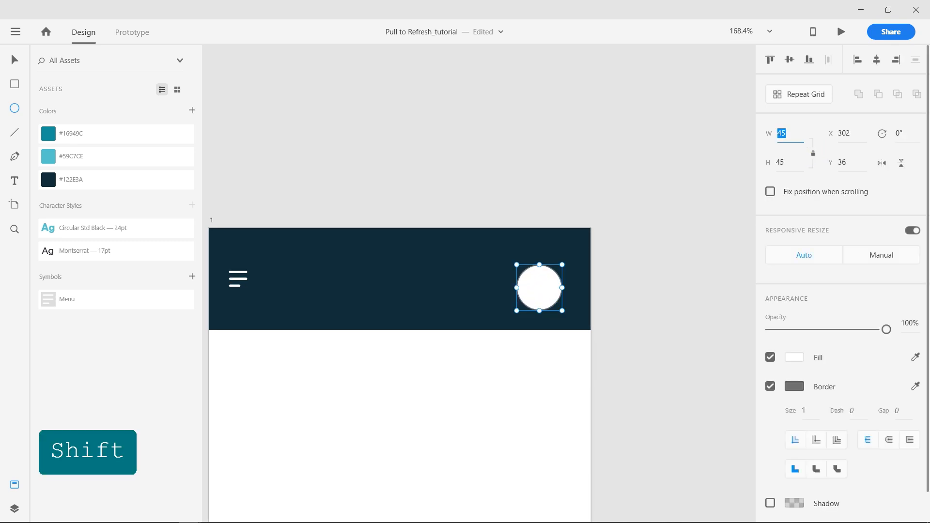
type("4")
key("Return")
key("v")
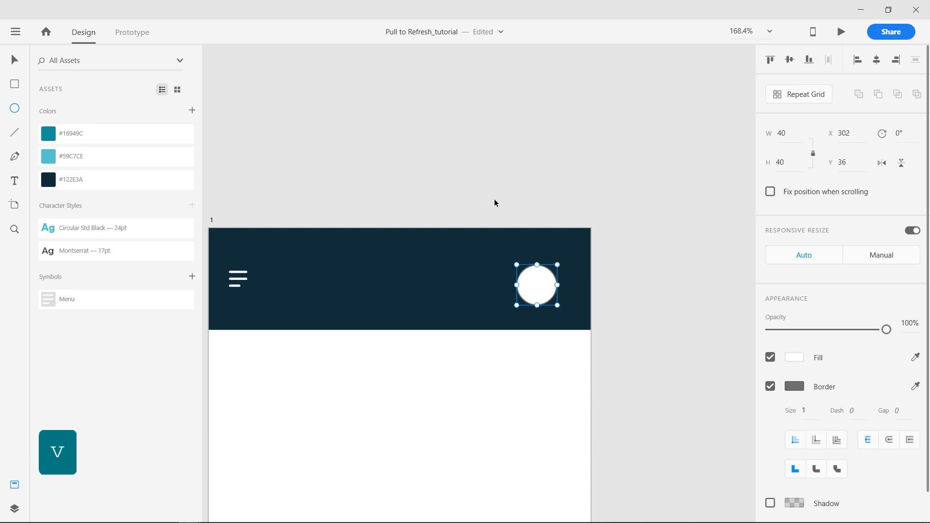
- Centre the circle vertically in the header and place it 20 px in from the artboard's right edge
left_click(496, 195)
left_click_drag(530, 286, 568, 277)
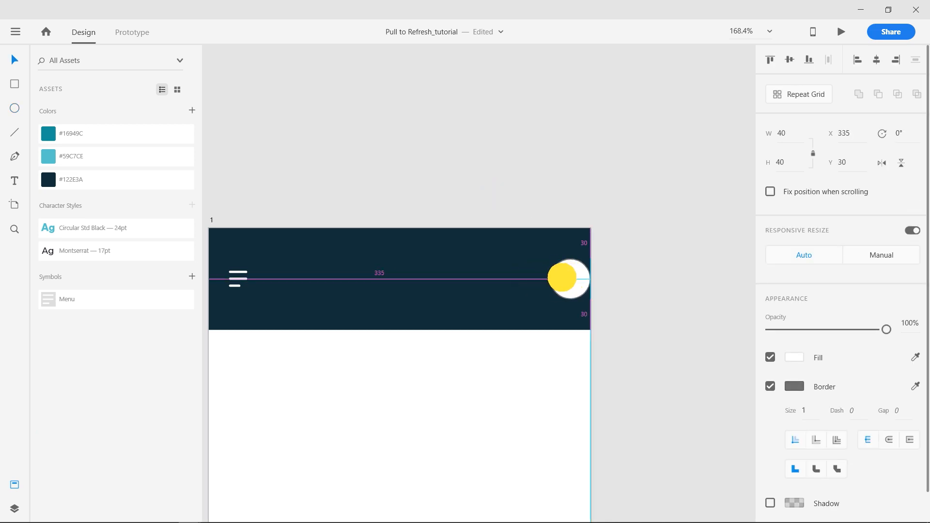
key("shift+Left")
key("shift+Left")
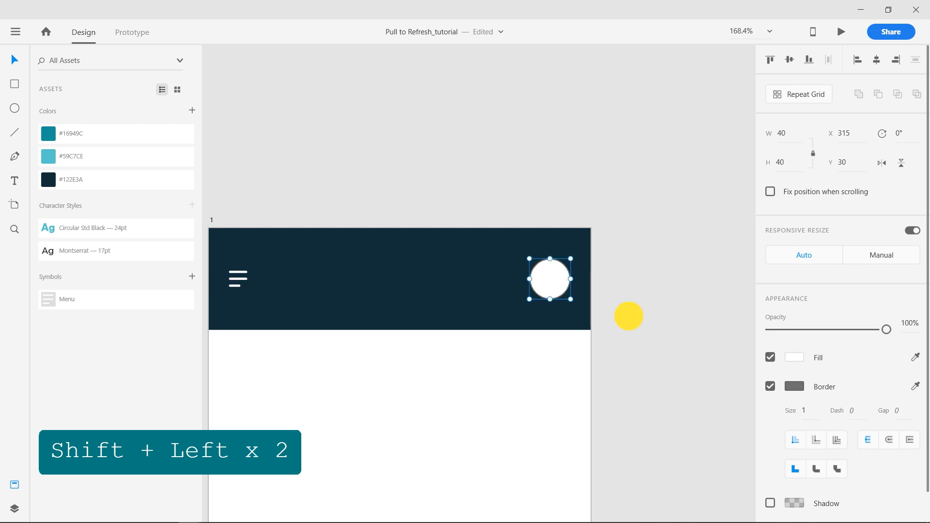
left_click(629, 315)
- Add the title text RESPLASH to the header and centre it between the menu icon and the circle
left_click_drag(393, 349, 428, 311)
key("t")
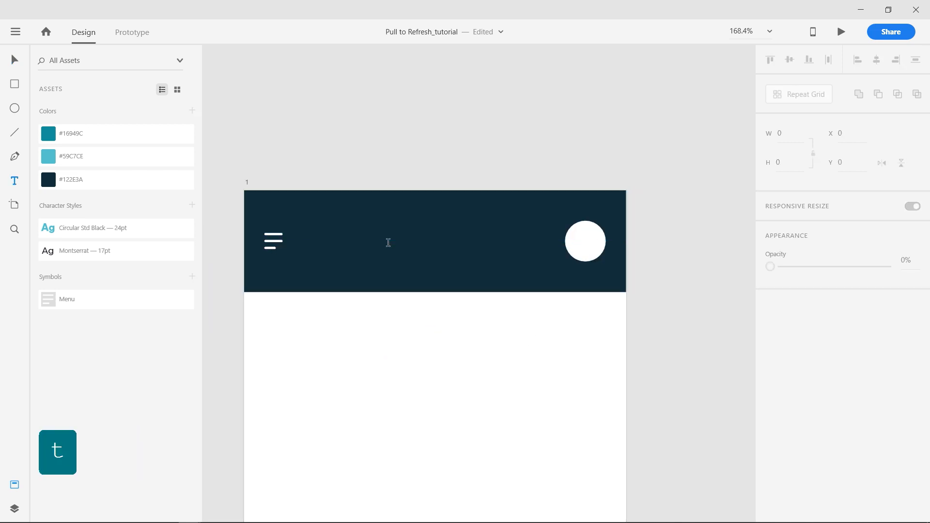
left_click(388, 242)
type("RESPLA")
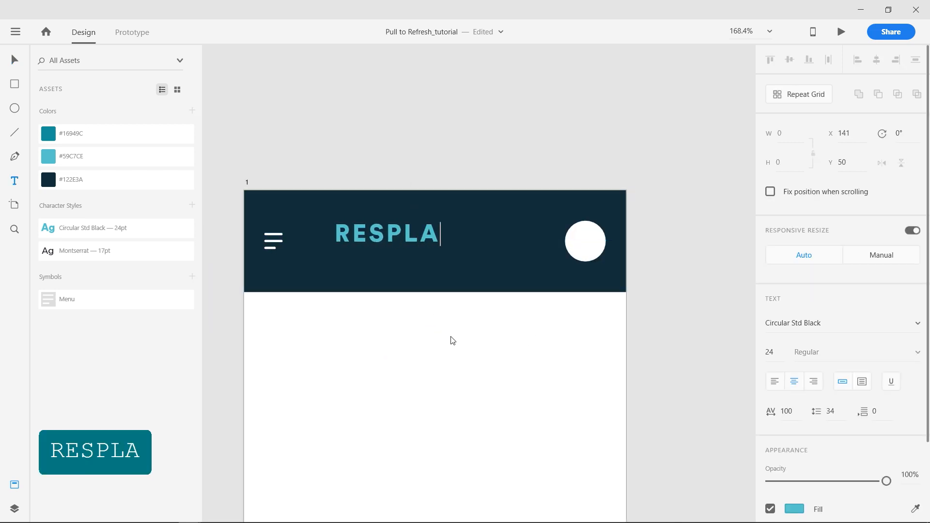
type("SH")
left_click(459, 369)
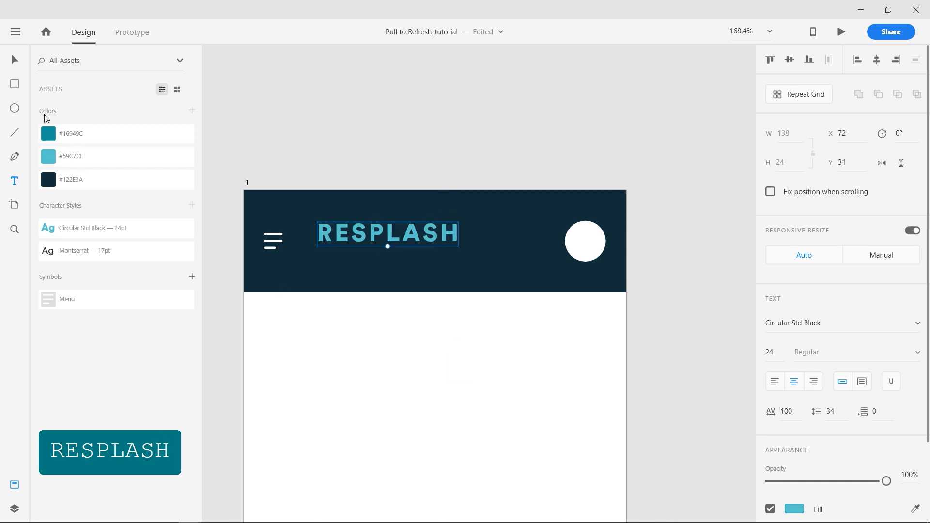
left_click_drag(411, 238, 454, 242)
left_click(465, 340)
left_click(421, 249)
left_click(478, 372)
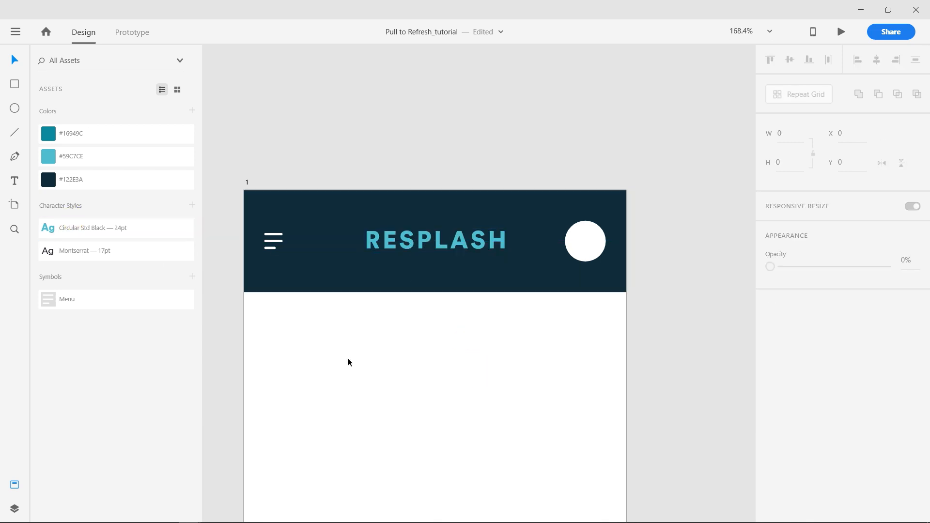
- Add a text heading reading Top picks on the white area just below the header
key("t")
left_click(300, 322)
type("t")
key("BackSpace")
key("BackSpace")
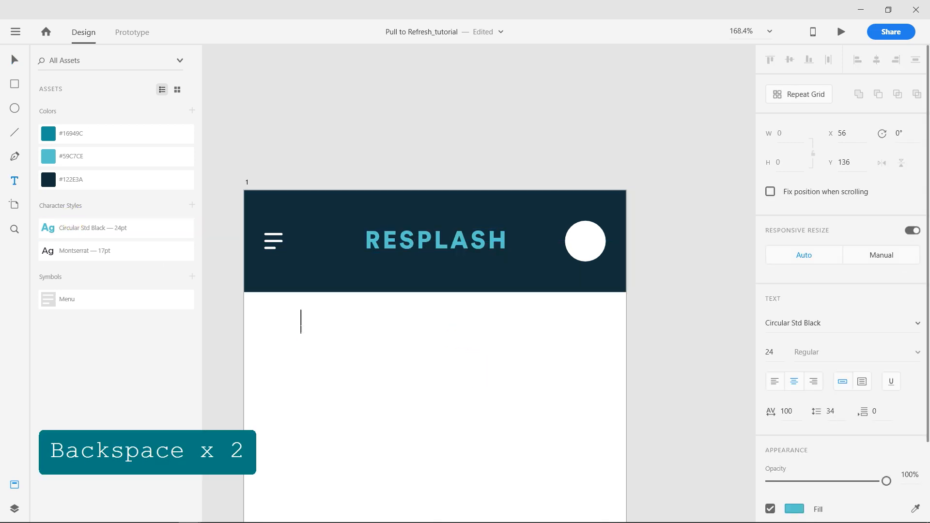
type("Top picks")
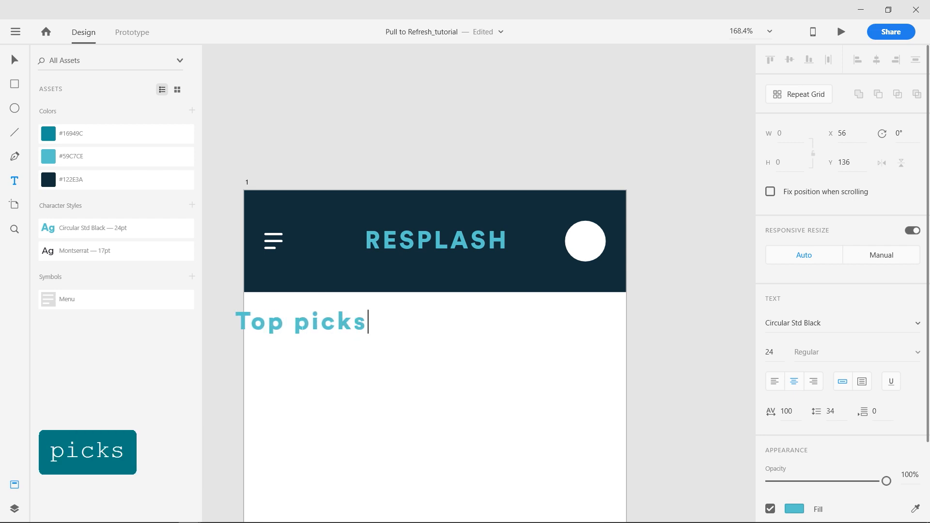
left_click(365, 388)
- Apply the Montserrat 17pt character style to the Top picks heading and place it directly below the header at the artboard's left edge
key("v")
left_click_drag(332, 325, 293, 298)
left_click(108, 250)
left_click(411, 467)
key("Down")
key("Down")
scroll(307, 346, "up", 2)
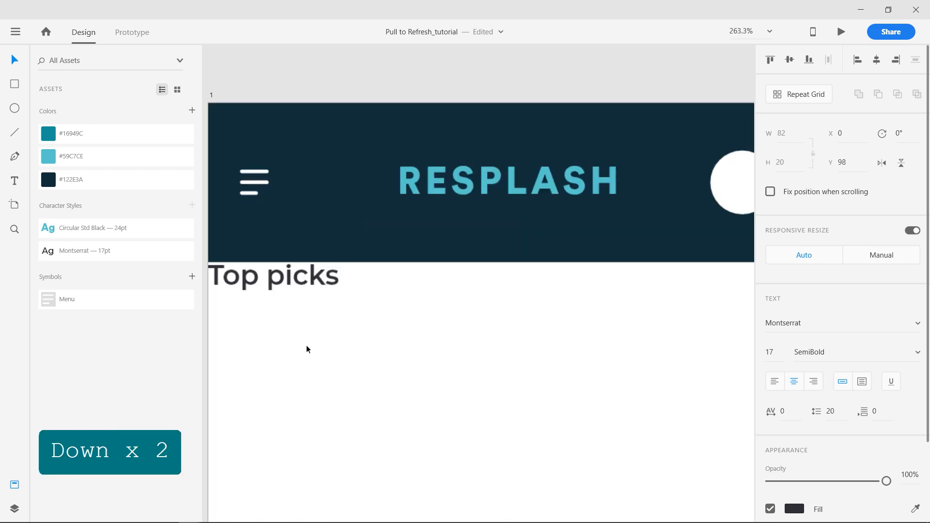
left_click_drag(249, 250, 344, 264)
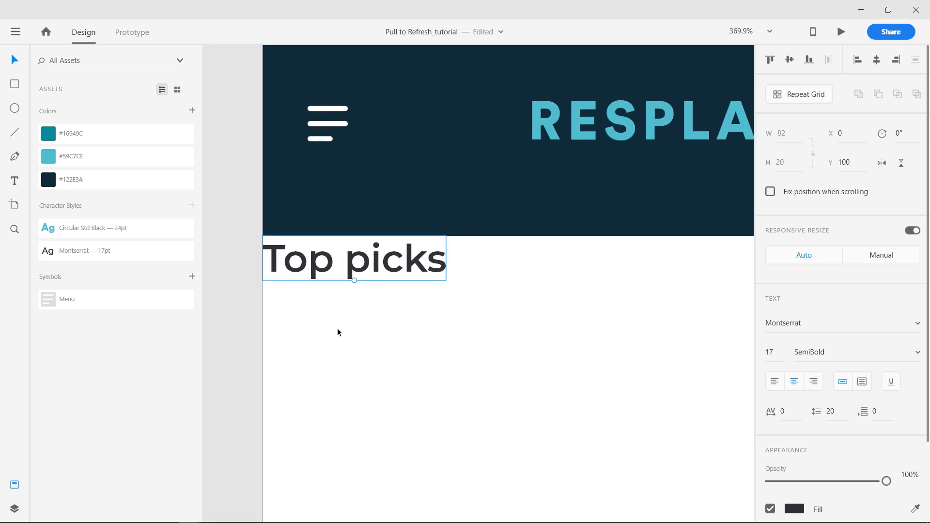
- Move the Top picks heading 20 px down and 20 px in from the artboard's left edge
key("shift+Down")
key("shift+Down")
key("shift+Right")
key("shift+Right")
left_click(353, 355)
scroll(353, 355, "down", 3)
left_click_drag(455, 328, 363, 293)
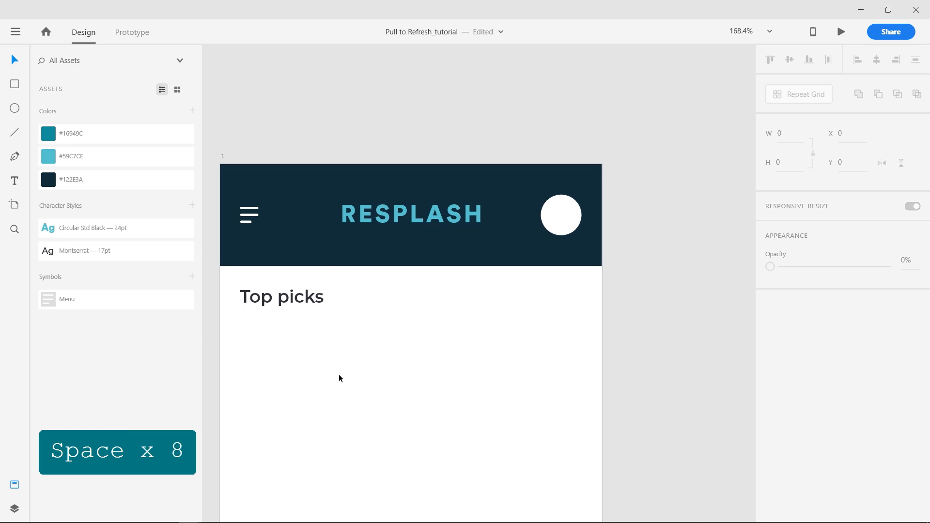
- Draw a 335 x 225 rectangle below the Top picks heading, inset 20 px, and give it a corner radius of 10
left_click_drag(339, 378, 346, 219)
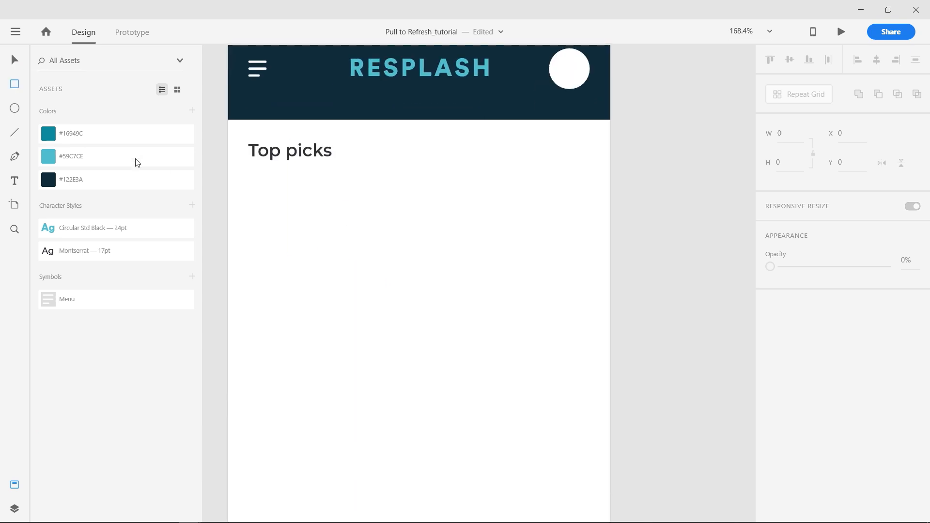
left_click_drag(248, 186, 590, 237)
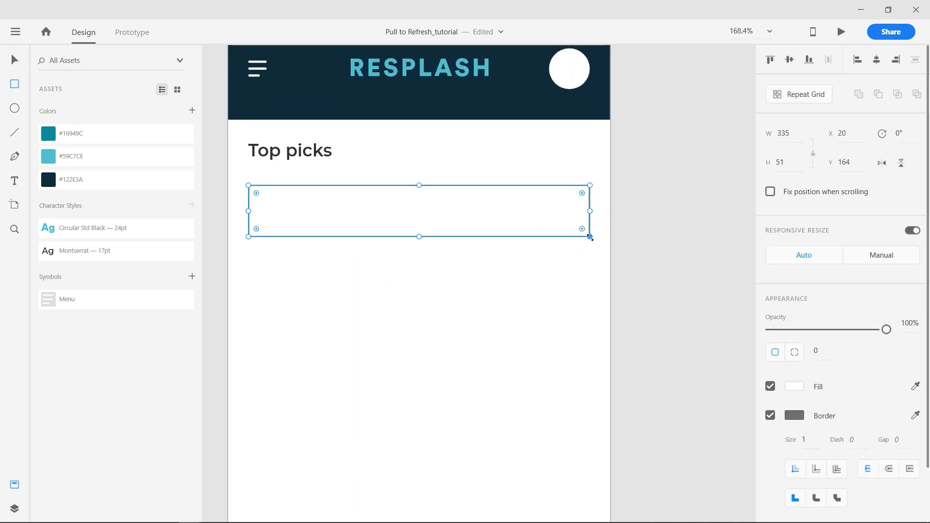
type("225")
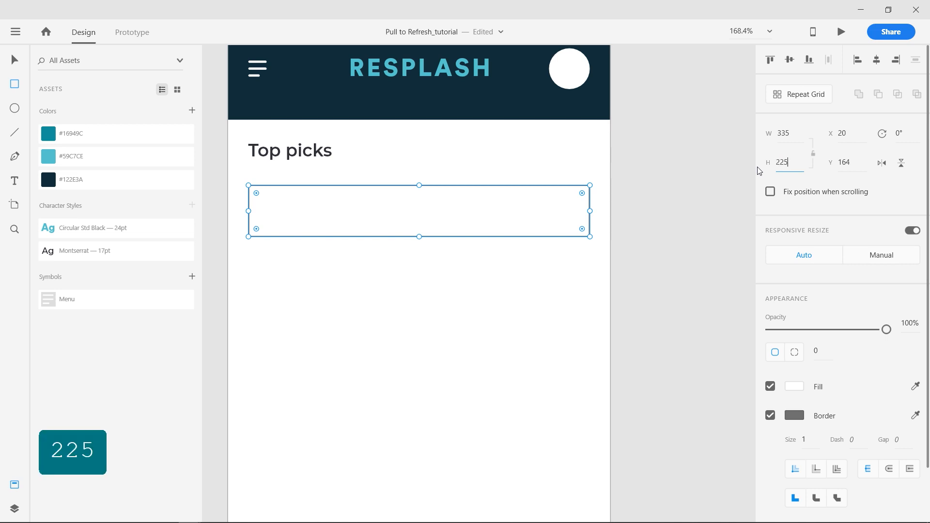
key("Return")
left_click_drag(256, 193, 261, 198)
type("10")
key("Return")
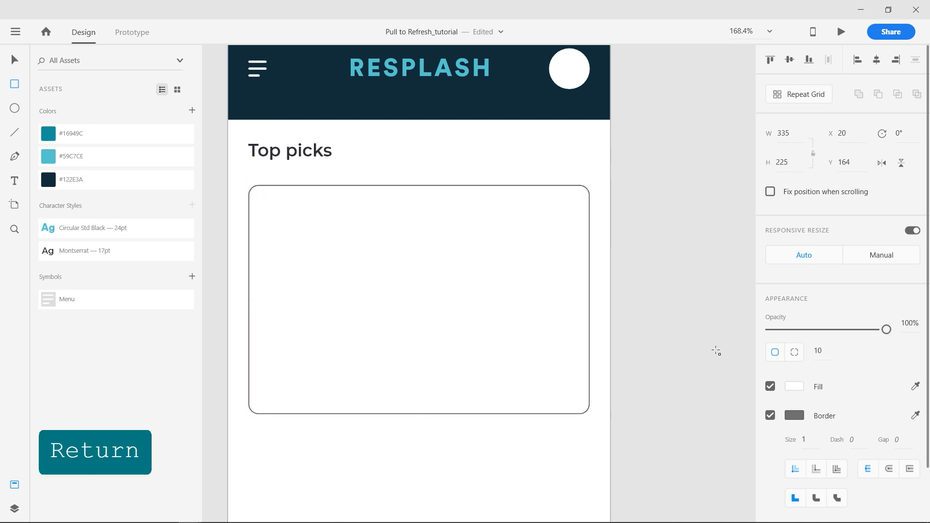
- Duplicate the large rectangle below itself and resize the copy to 158 x 211, keeping it aligned with the left margin
key("v")
left_click(656, 327)
scroll(551, 280, "down", 4)
left_click_drag(486, 268, 465, 237)
left_click_drag(467, 194, 481, 303)
left_click_drag(560, 322, 469, 321)
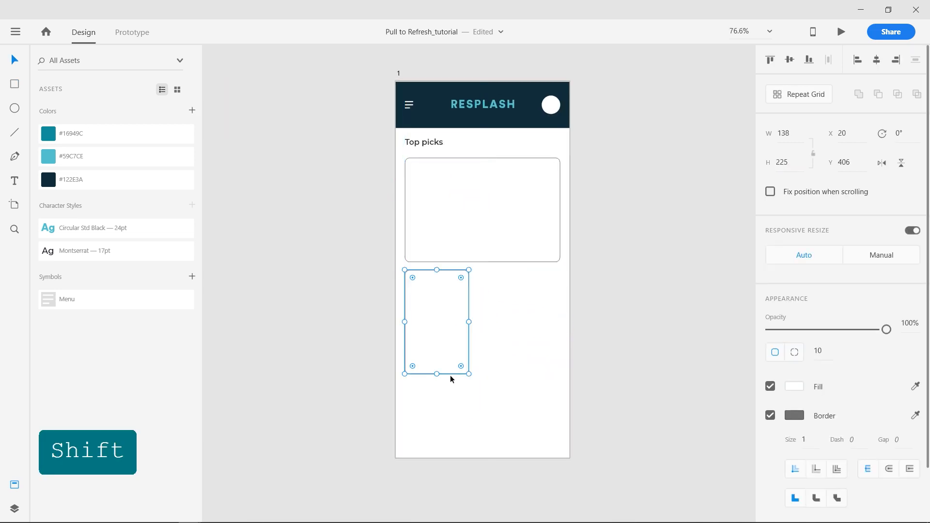
left_click_drag(437, 373, 437, 340)
type("158")
left_click(798, 157)
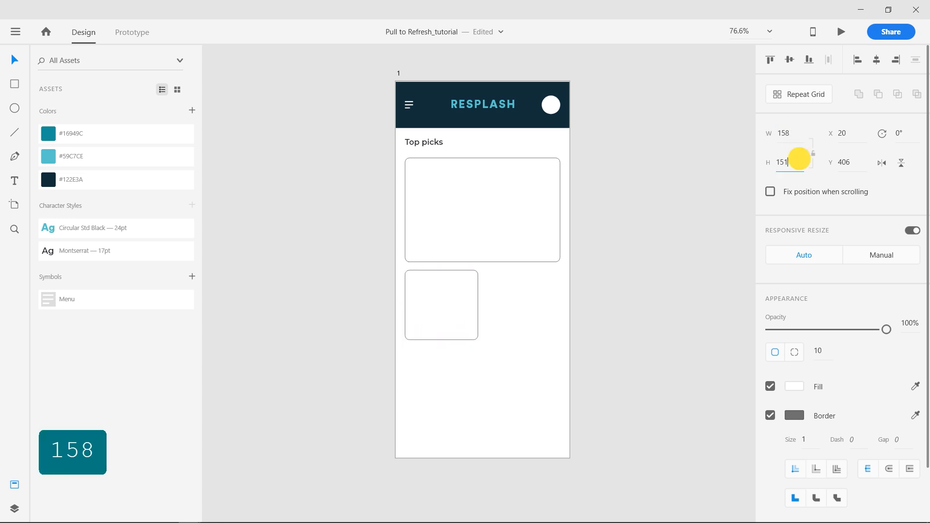
type("211")
left_click(617, 316)
- Position the small rectangle exactly 20 px below the large one
scroll(421, 315, "up", 4)
left_click_drag(438, 260, 438, 240)
key("shift+Down")
key("shift+Down")
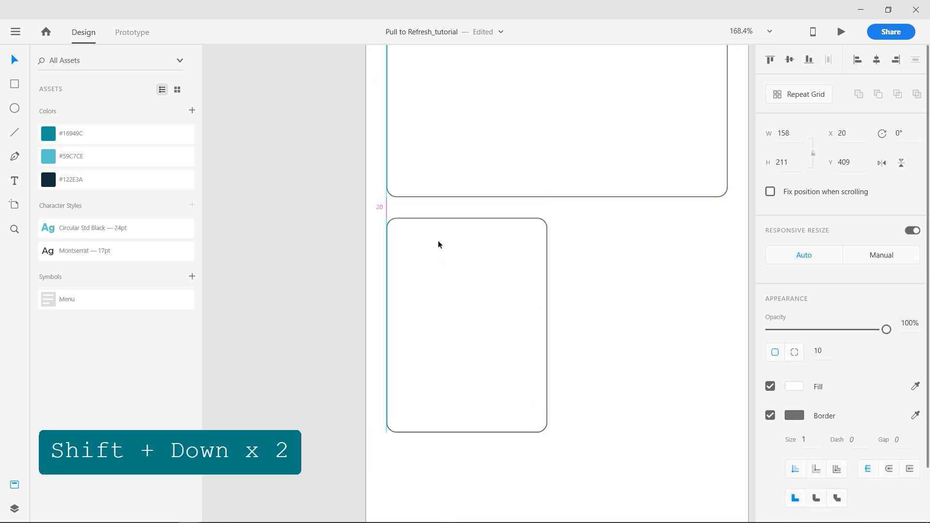
- Duplicate the small rectangle horizontally so the copy lines up with the large rectangle's right edge
left_click(609, 282)
scroll(567, 284, "down", 3)
left_click_drag(524, 286, 422, 290)
left_click_drag(413, 281, 519, 284)
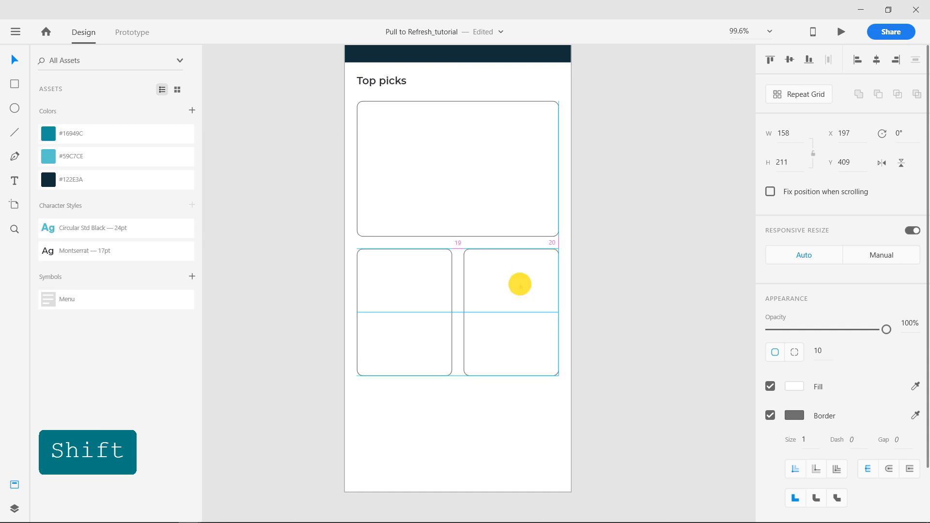
- Duplicate the large rectangle 20 px below the two small ones and shorten the copy to fit inside the artboard
left_click(609, 284)
scroll(609, 285, "down", 2)
left_click_drag(510, 217, 504, 307)
left_click(609, 324)
left_click(467, 346)
scroll(466, 346, "up", 4)
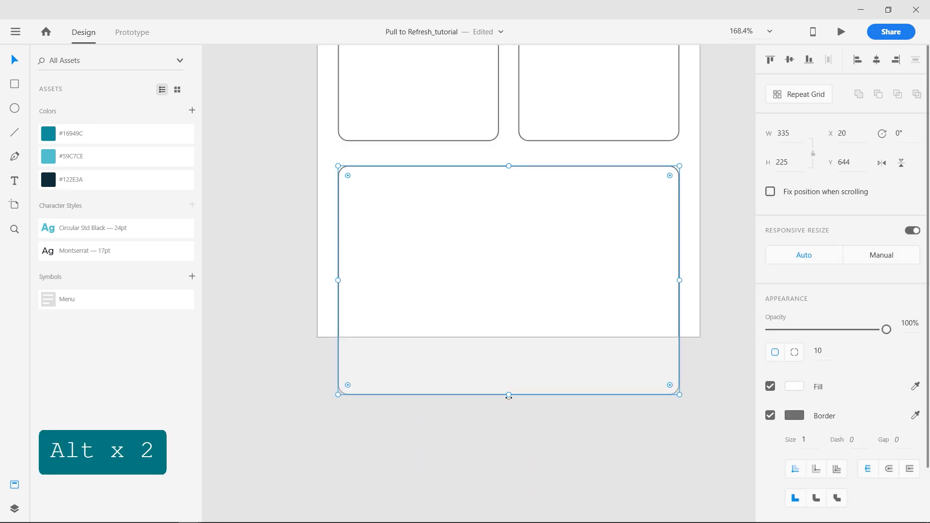
left_click_drag(509, 394, 508, 335)
key("shift+Up")
key("shift+Up")
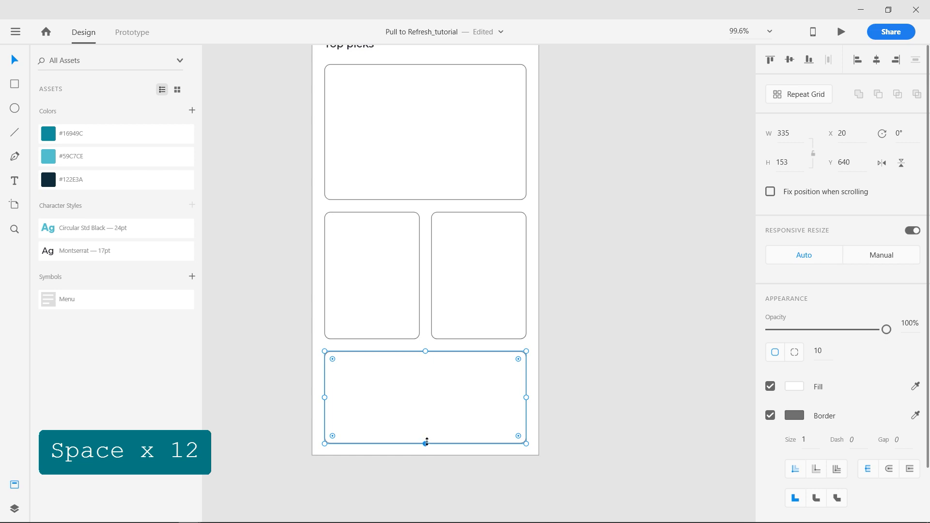
- Set the bottom rectangle's height to 150
left_click(426, 442)
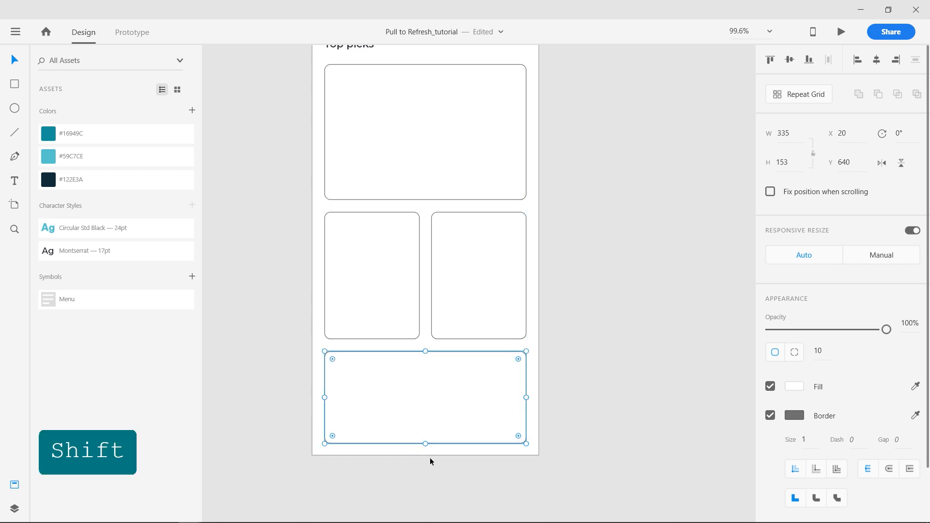
key("alt")
left_click(782, 163)
type("150")
key("Return")
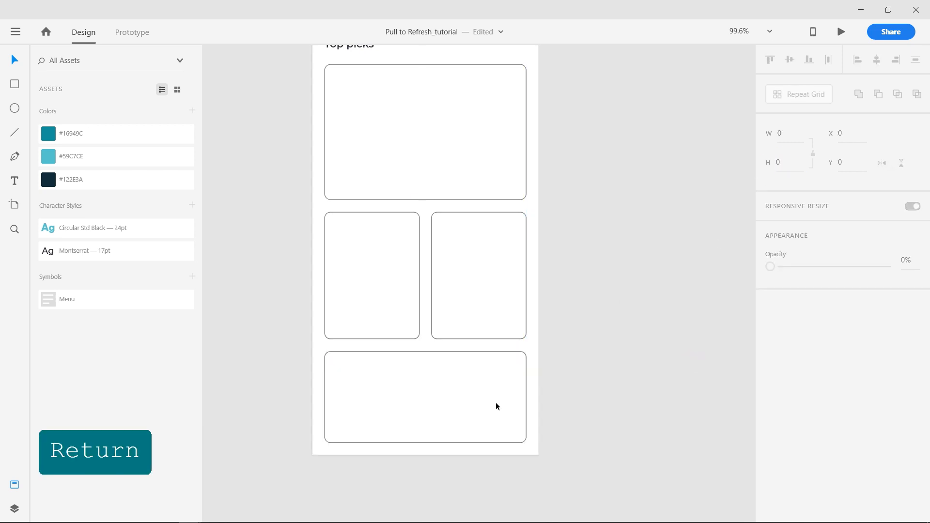
- Fill the header's profile circle with an avatar using the UI Faces plugin
scroll(440, 272, "down", 3)
key("space")
left_click_drag(486, 207, 434, 170)
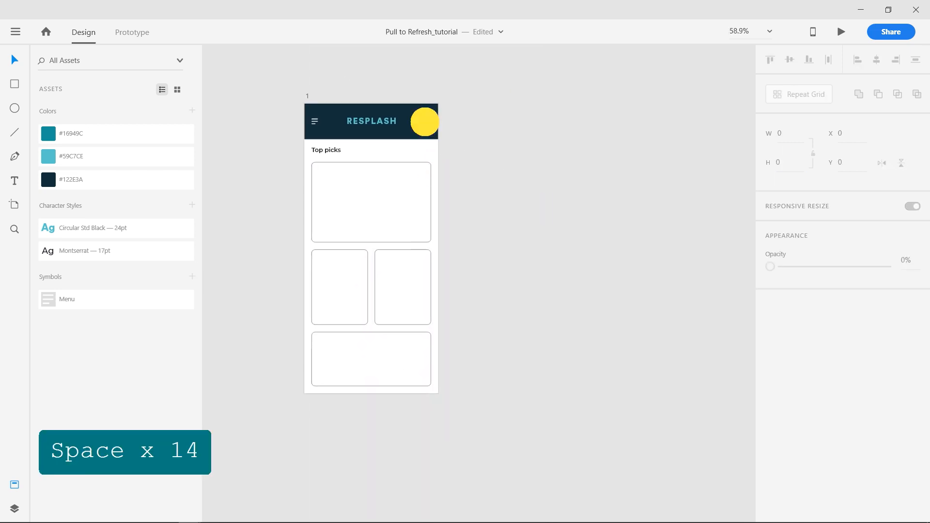
left_click(424, 121)
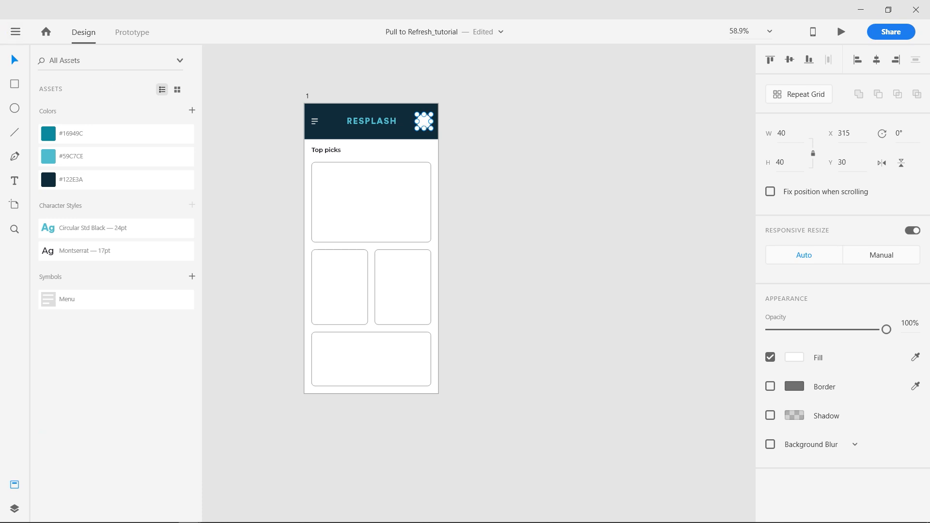
left_click(15, 32)
mouse_move(138, 477)
mouse_move(242, 358)
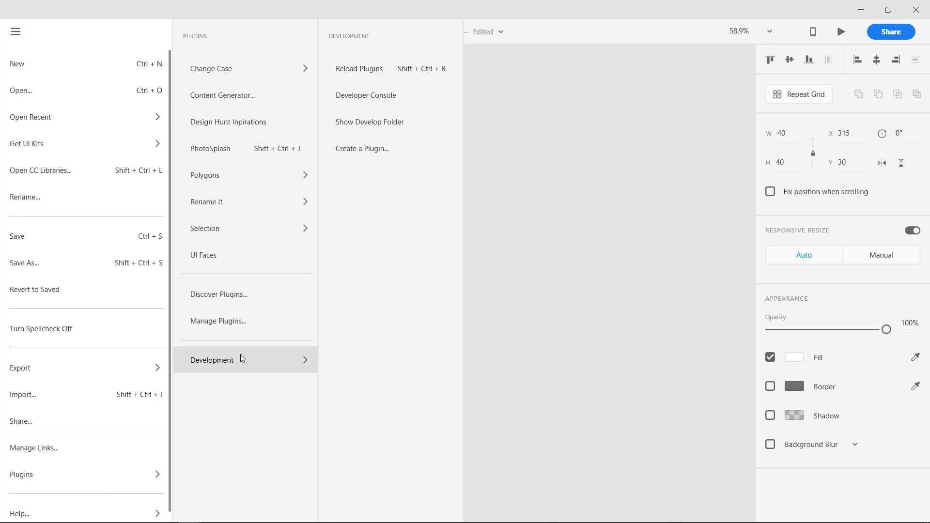
left_click(242, 252)
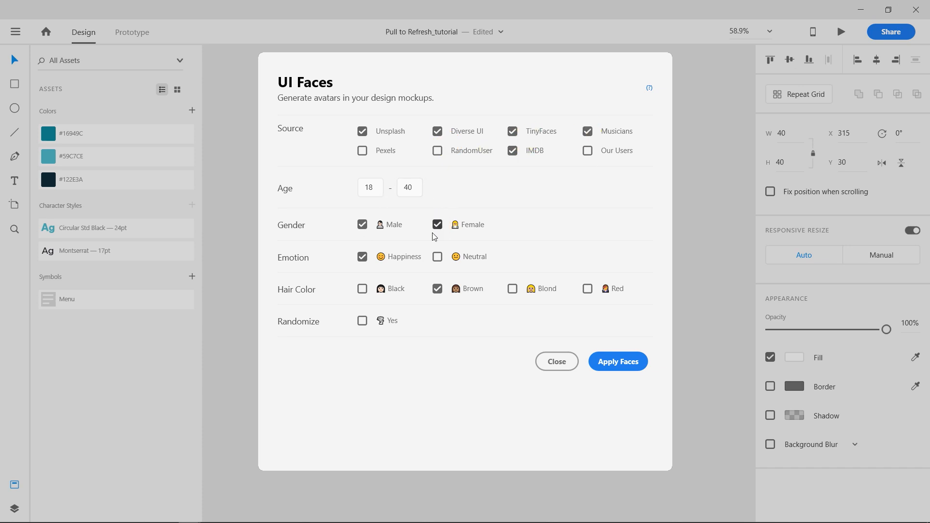
left_click(609, 361)
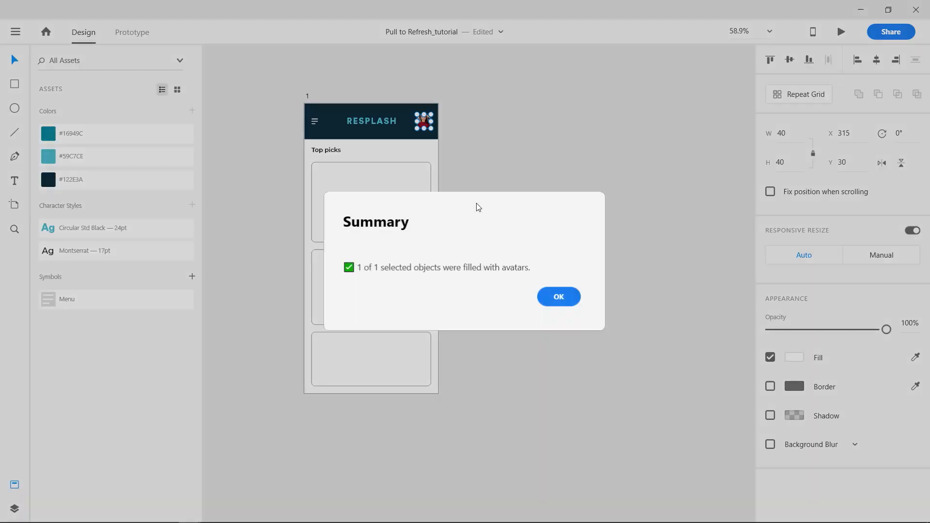
left_click(557, 296)
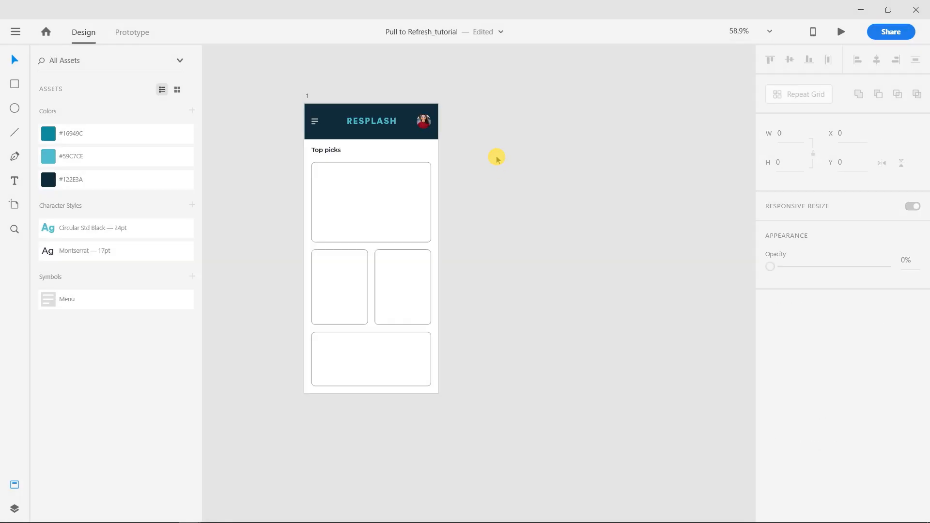
- Fill all four rectangles below the Top picks heading with landscape photos using the PhotoSplash plugin
scroll(498, 156, "up", 5, "alt")
scroll(512, 274, "down", 5)
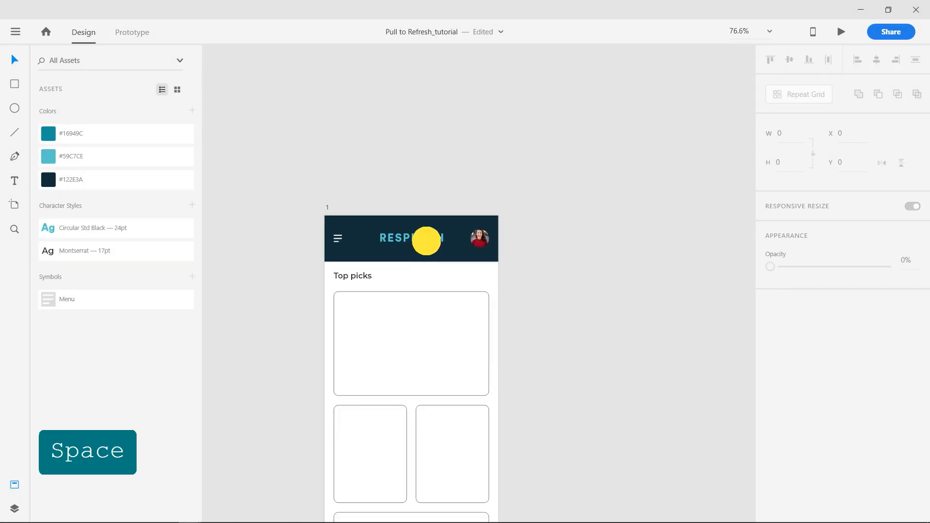
left_click_drag(428, 238, 633, 202)
left_click(460, 218)
left_click(400, 306, "shift")
left_click(457, 317, "shift")
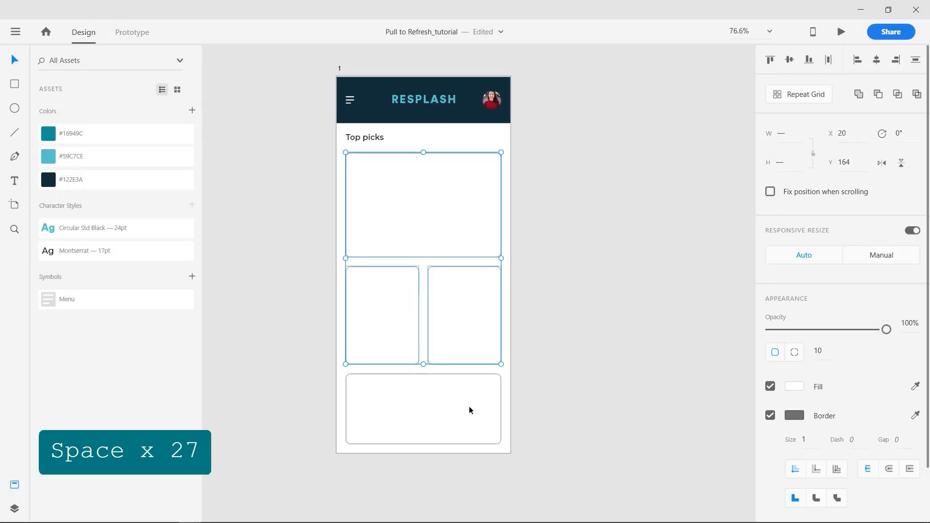
left_click(470, 411, "shift")
left_click(16, 32)
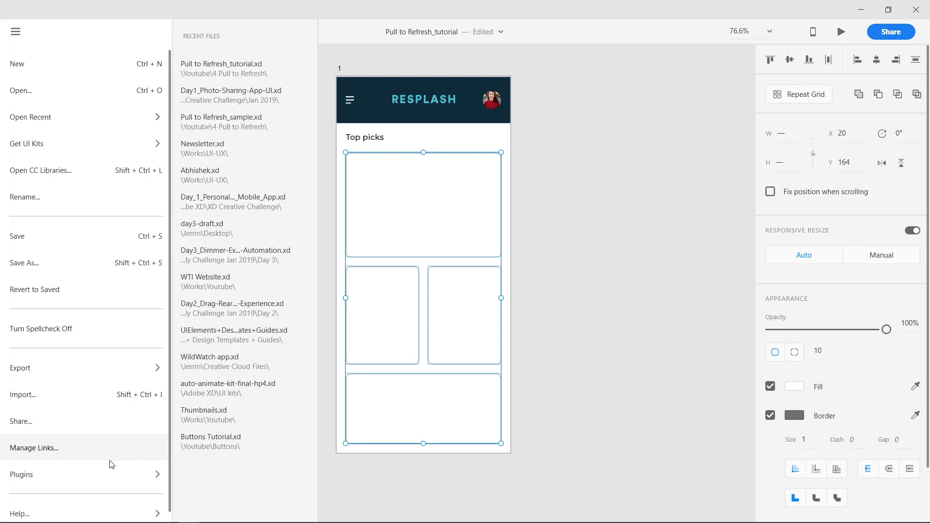
mouse_move(148, 477)
left_click(235, 150)
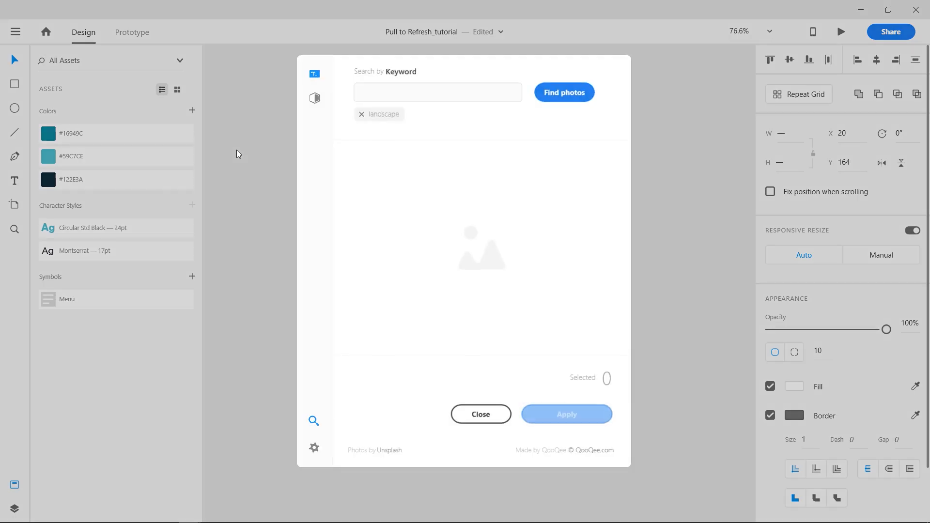
left_click(374, 113)
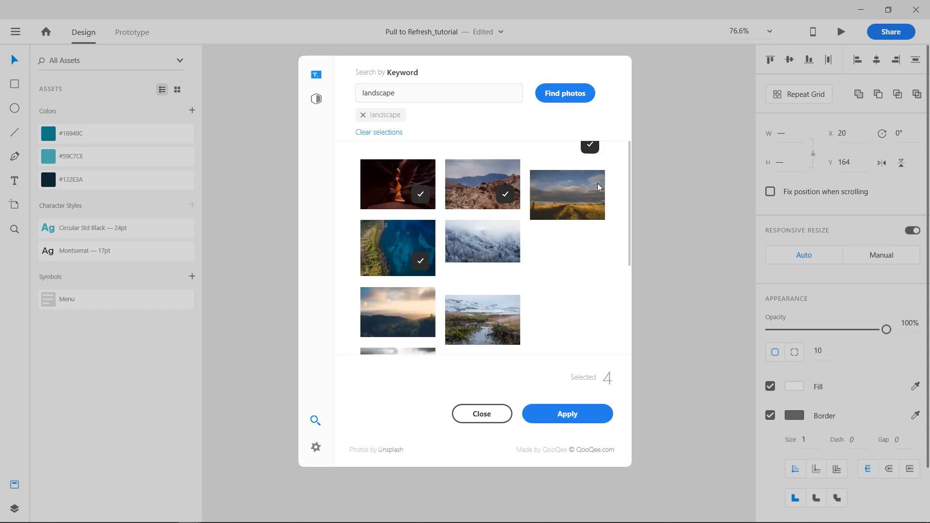
left_click(568, 414)
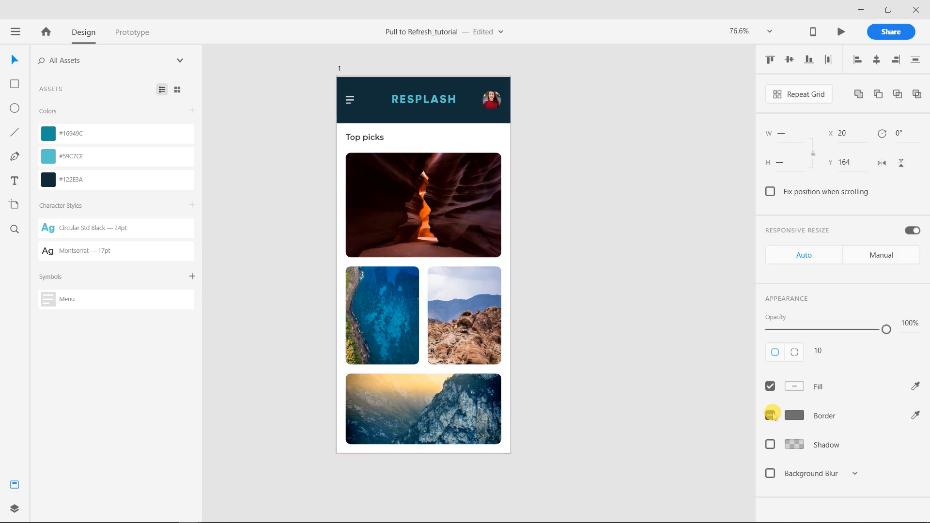
- Remove the border from the four photo cards and give them a black shadow at 17% opacity
left_click(541, 335)
left_click_drag(334, 214, 494, 407)
left_click(771, 444)
left_click(794, 444)
left_click(751, 426)
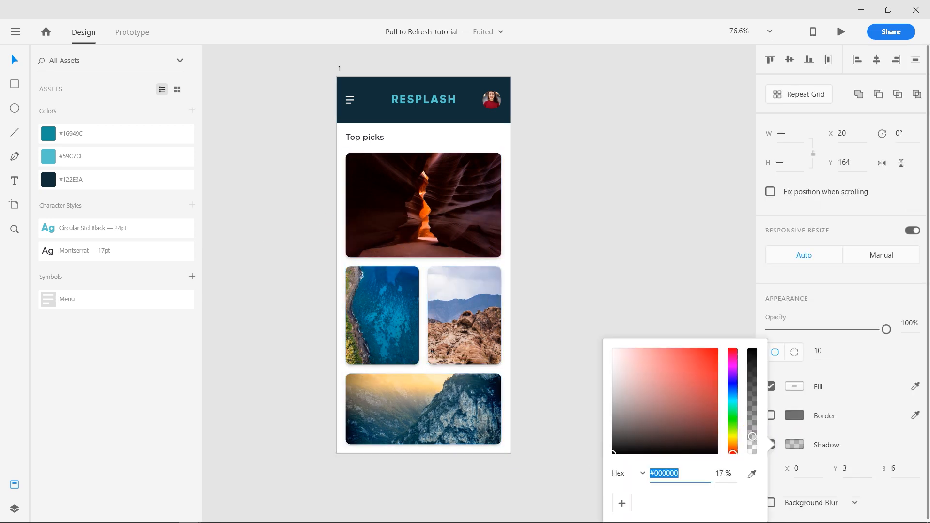
- Set the photo cards' shadow blur to 10 and its Y offset to 5
left_click(895, 468)
type("10")
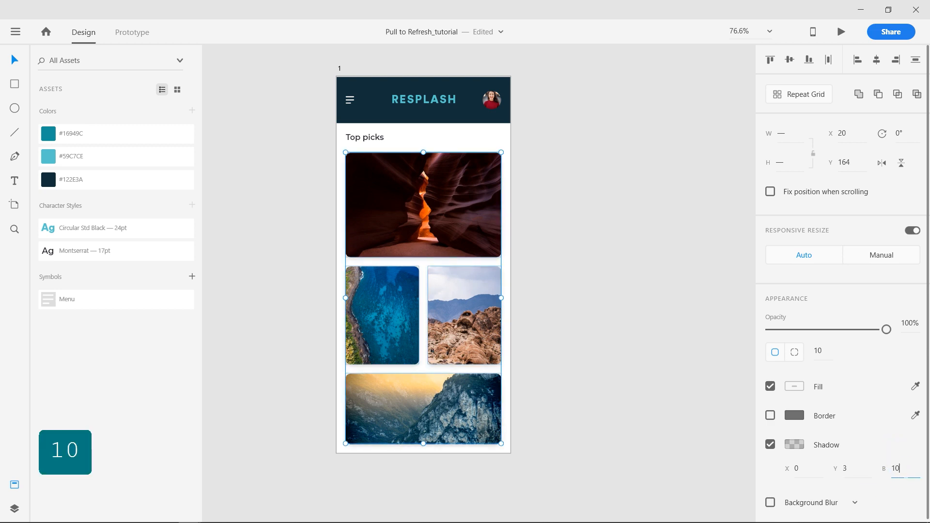
key("Return")
left_click(844, 468)
type("5")
key("Return")
- Duplicate the four photo cards onto the empty pasteboard to the right of the artboard
left_click(612, 319)
left_click_drag(312, 160, 472, 431)
left_click_drag(407, 211, 598, 218)
- Replace the images in the four duplicated cards with four different landscape photos using the PhotoSplash plugin
left_click_drag(575, 116, 661, 455)
left_click(22, 33)
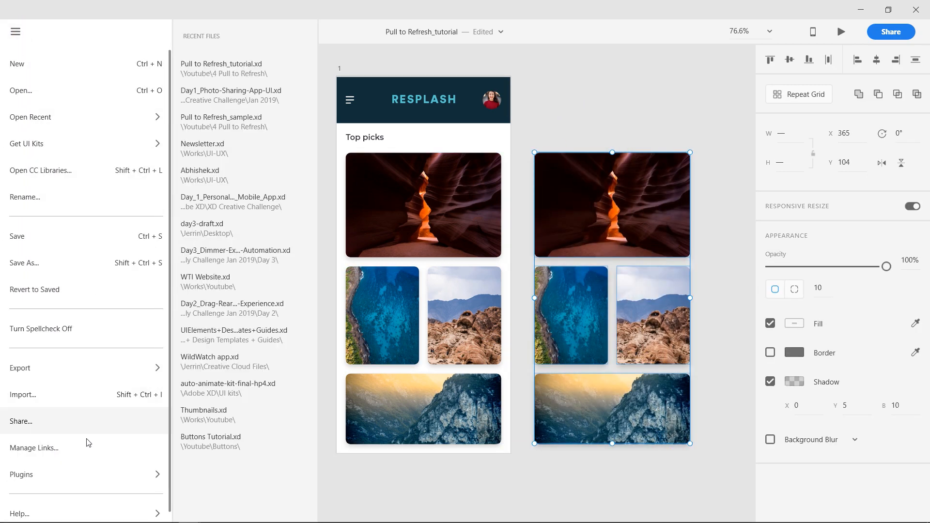
mouse_move(154, 479)
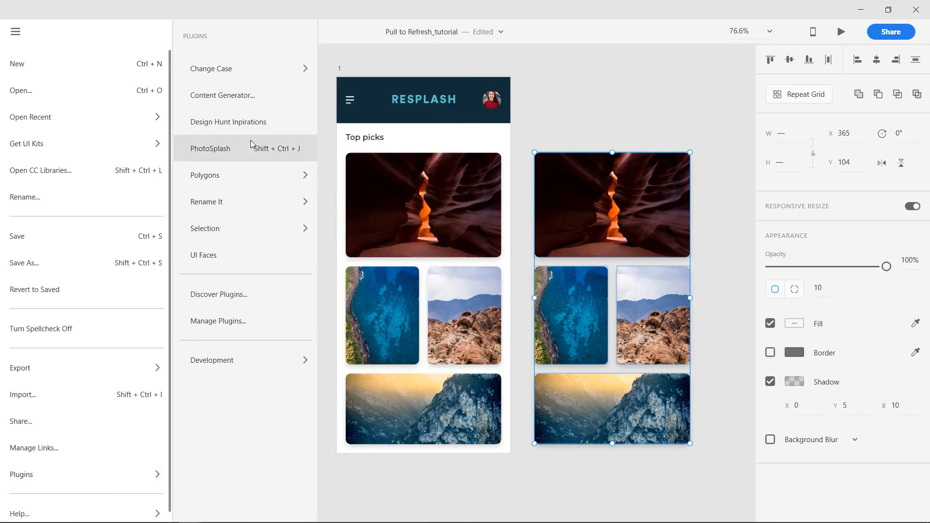
left_click(250, 142)
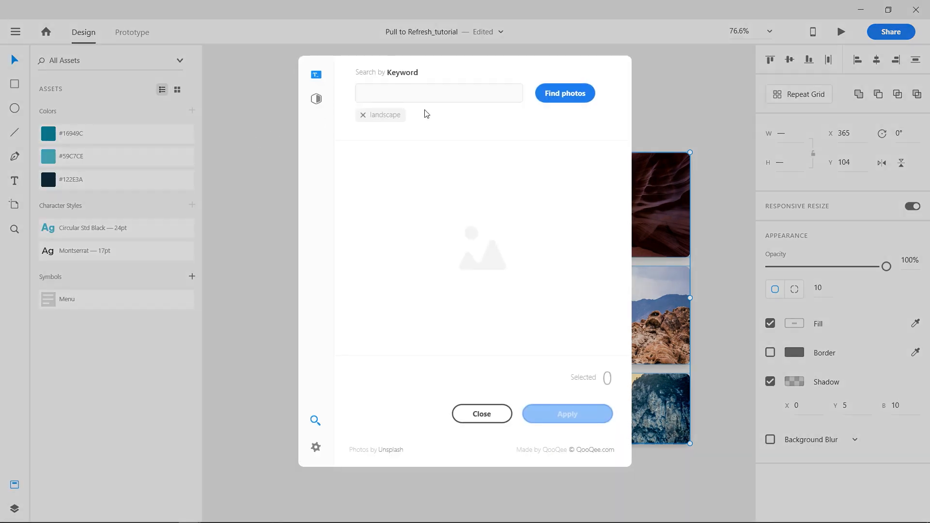
left_click(386, 116)
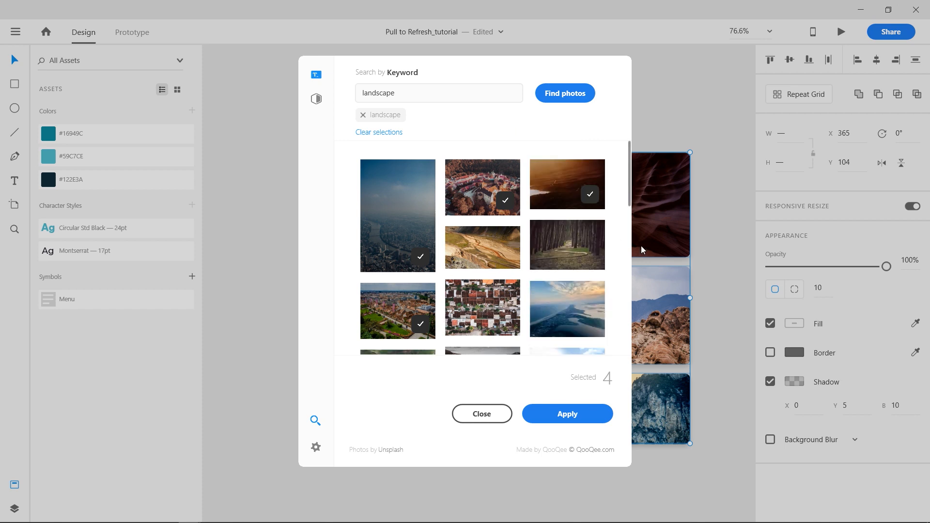
left_click(583, 421)
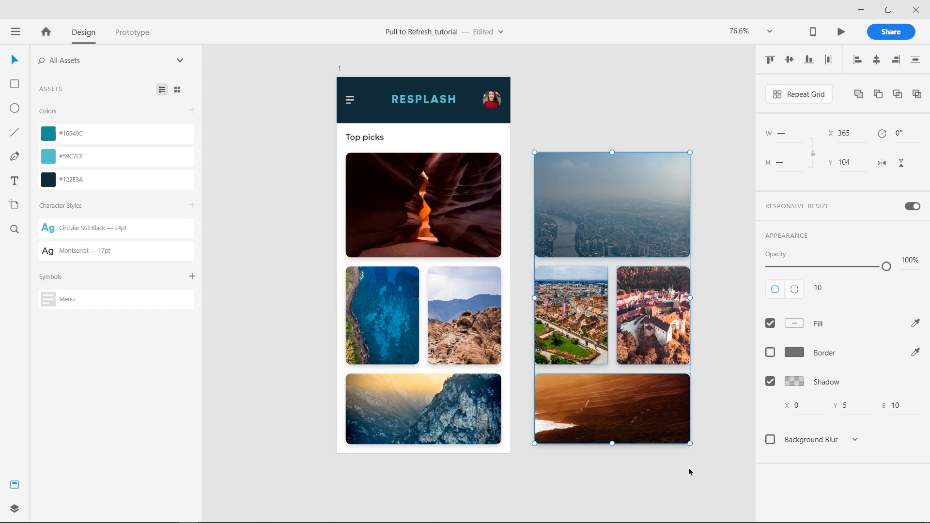
left_click(690, 473)
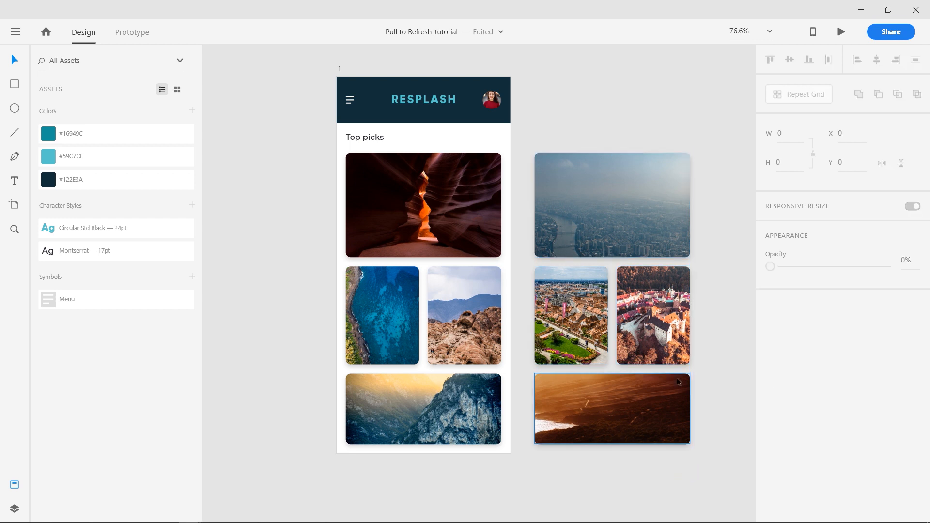
- Group the four photo cards on the artboard and name the group Pics 1
left_click_drag(300, 178, 473, 443)
key("ctrl+g")
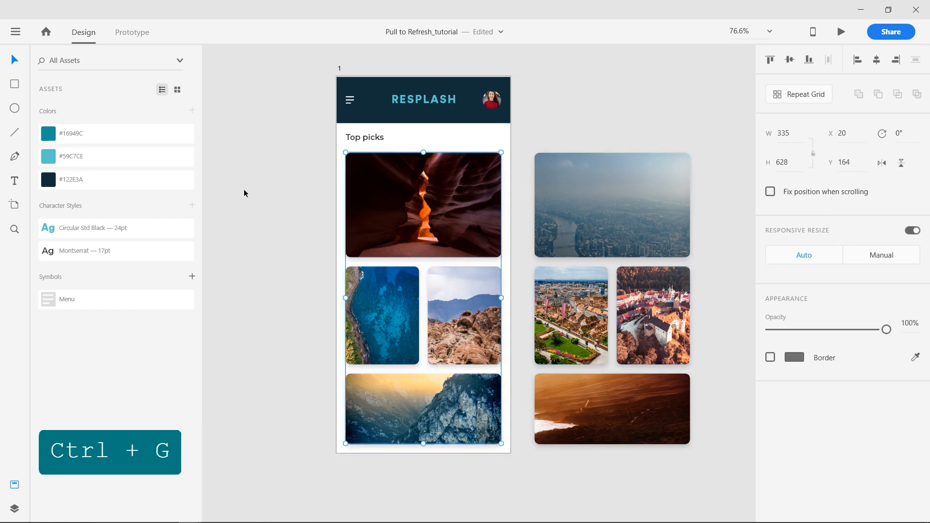
left_click(15, 508)
left_click(56, 102)
double_click(57, 102)
type("Pics 1")
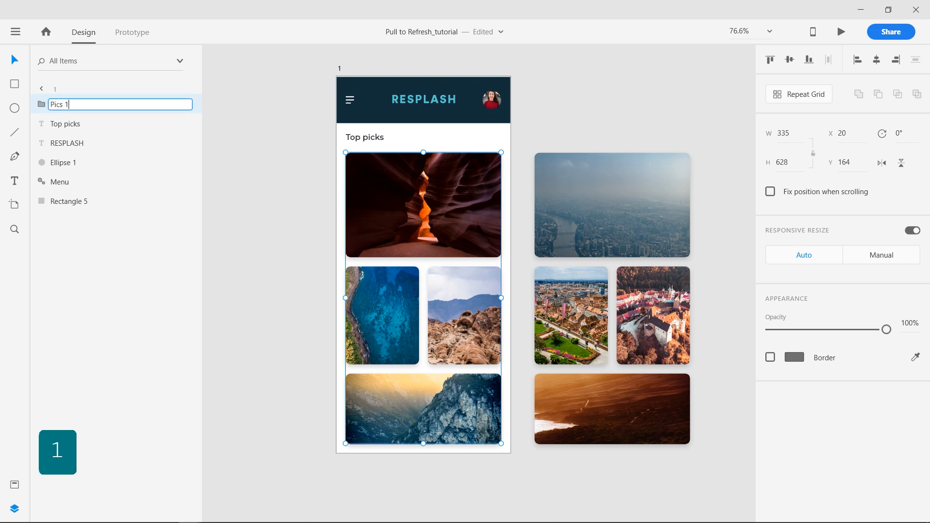
left_click(156, 195)
- Group the four duplicated photo cards on the pasteboard and name the group Pics 2
left_click_drag(583, 129, 727, 467)
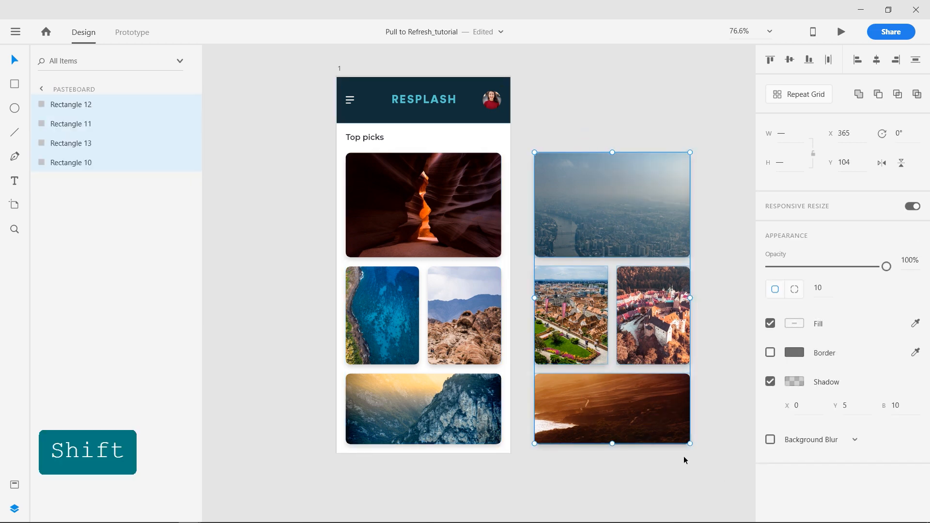
key("ctrl+g")
double_click(76, 100)
type("Pics 2")
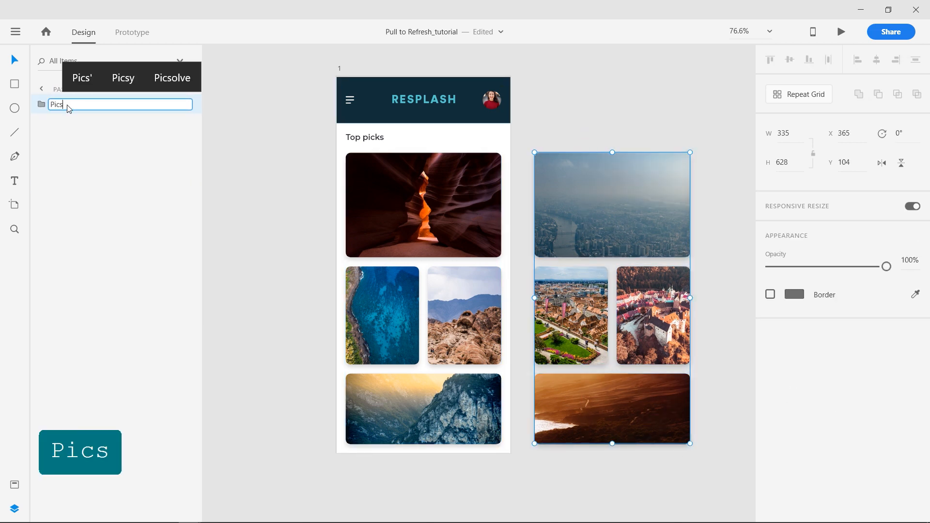
left_click(219, 179)
- Move the Top picks heading and both photo groups off the artboard onto the pasteboard to its left
left_click_drag(388, 136, 630, 320)
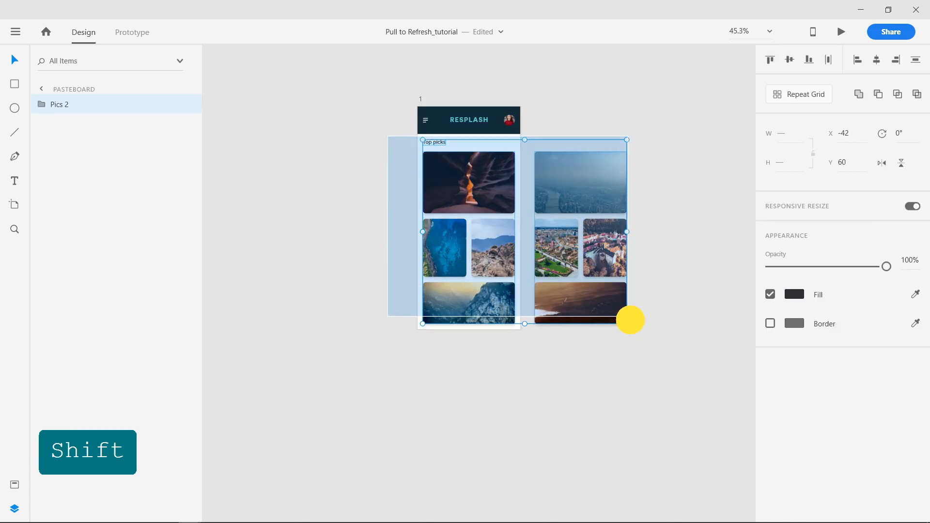
left_click_drag(462, 185, 208, 170)
left_click(359, 119)
scroll(364, 124, "down", 3)
left_click_drag(481, 165, 568, 281)
scroll(484, 277, "up", 8)
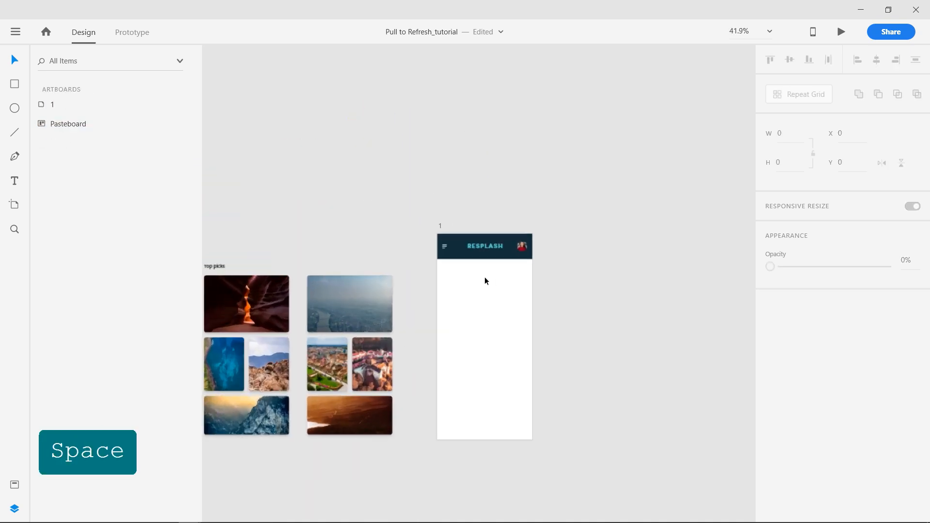
- Add an anchor point near the middle of the header rectangle's bottom edge and set its Y position to 160
left_click(484, 214)
scroll(484, 216, "up", 5)
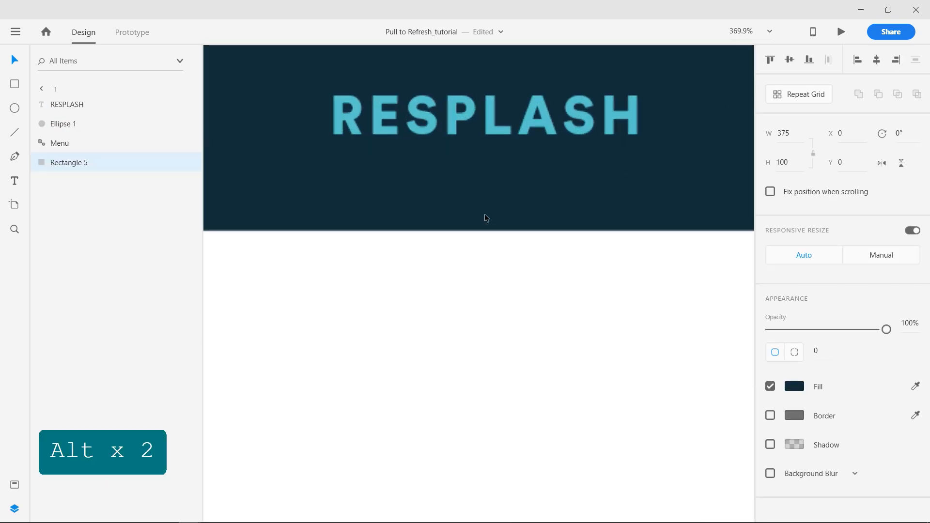
double_click(485, 227)
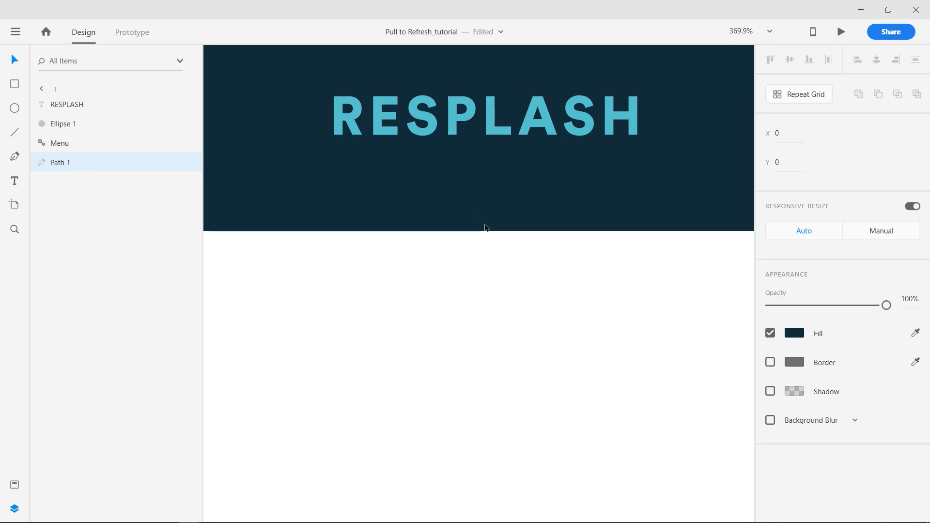
scroll(486, 233, "down", 5)
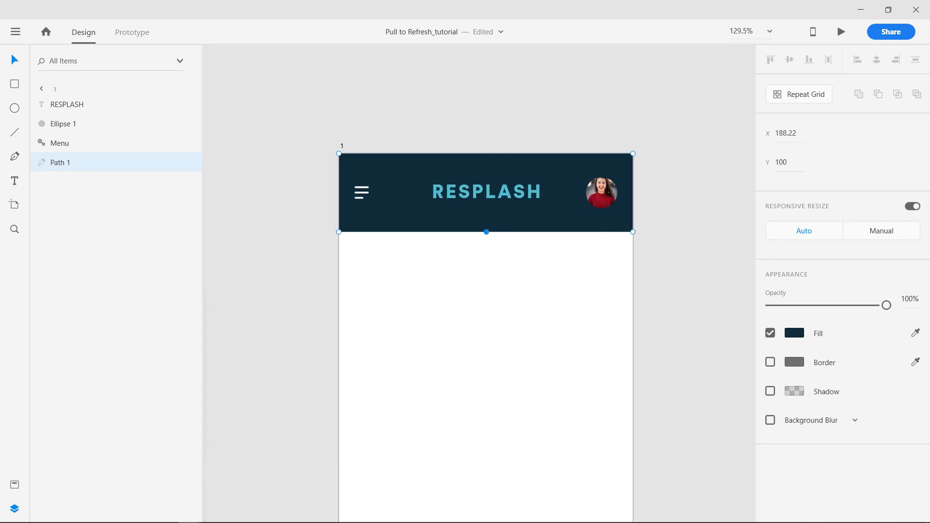
left_click(769, 168)
type("160")
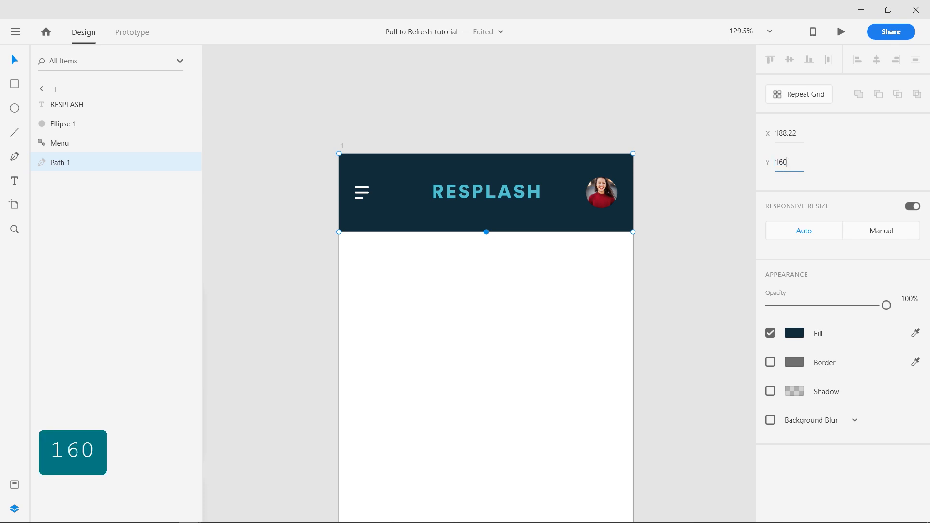
key("Return")
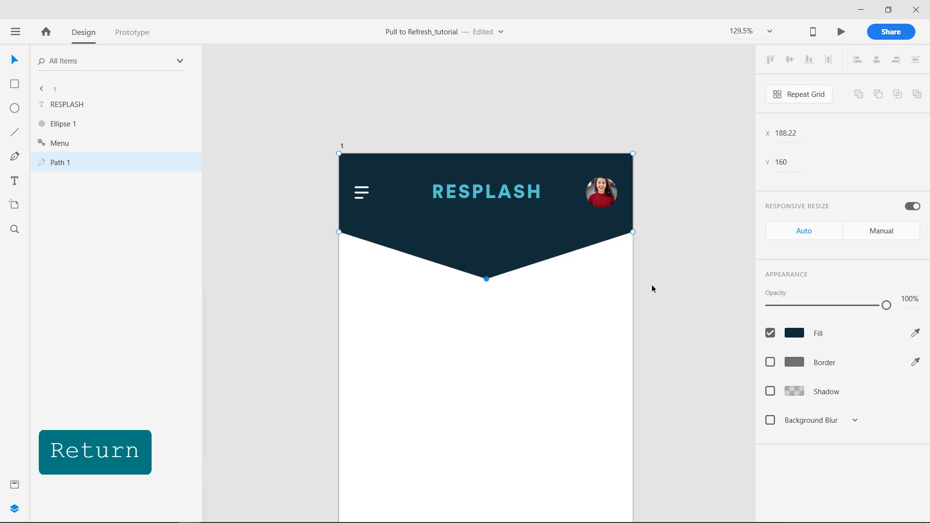
- Convert the header's two lower corner points to curves and align their upper handles vertically with the artboard's sides
double_click(340, 233)
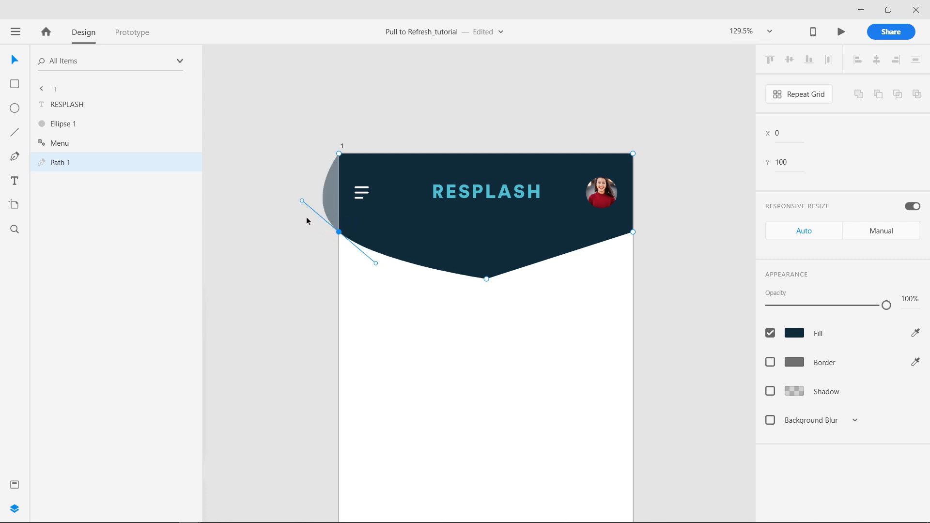
double_click(633, 233)
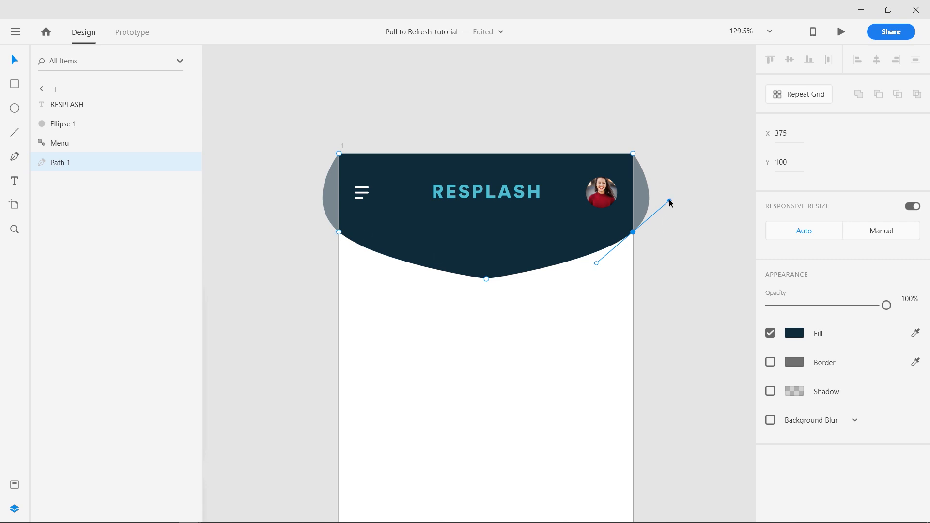
left_click_drag(670, 201, 633, 194)
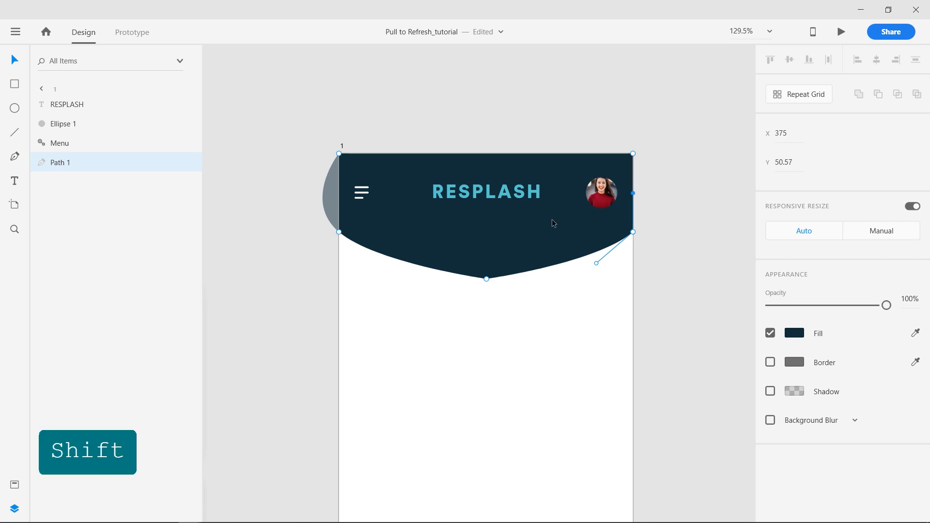
double_click(339, 233)
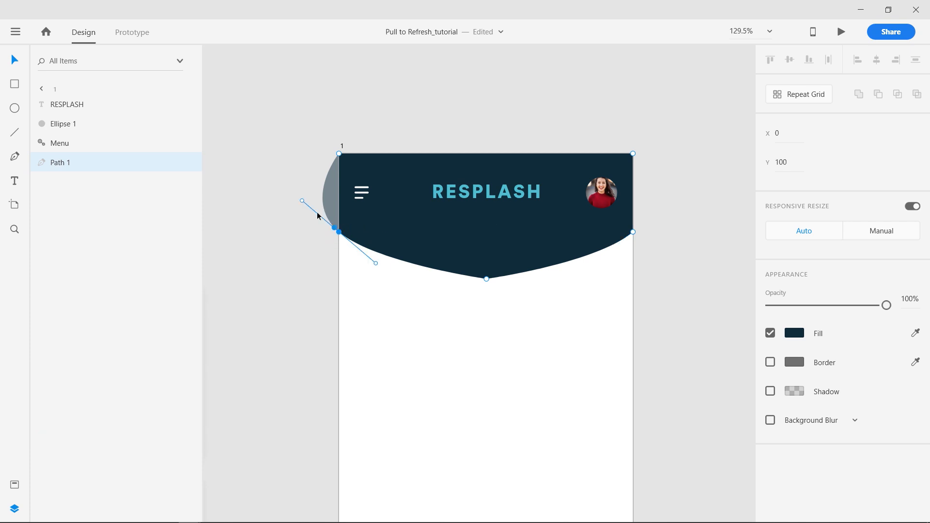
left_click_drag(302, 201, 339, 196)
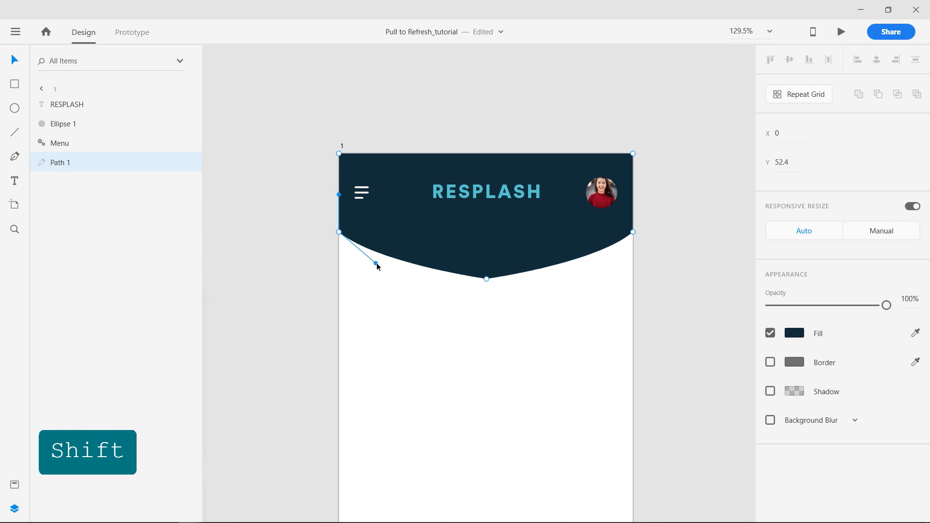
- Make the lower-left corner's inner handle horizontal and set its X position to 100
left_click_drag(376, 263, 377, 232)
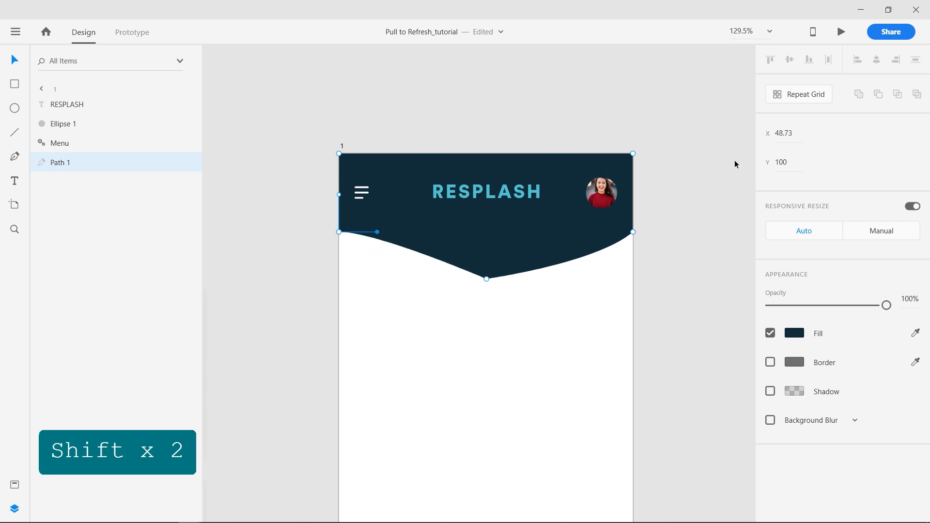
left_click(768, 134)
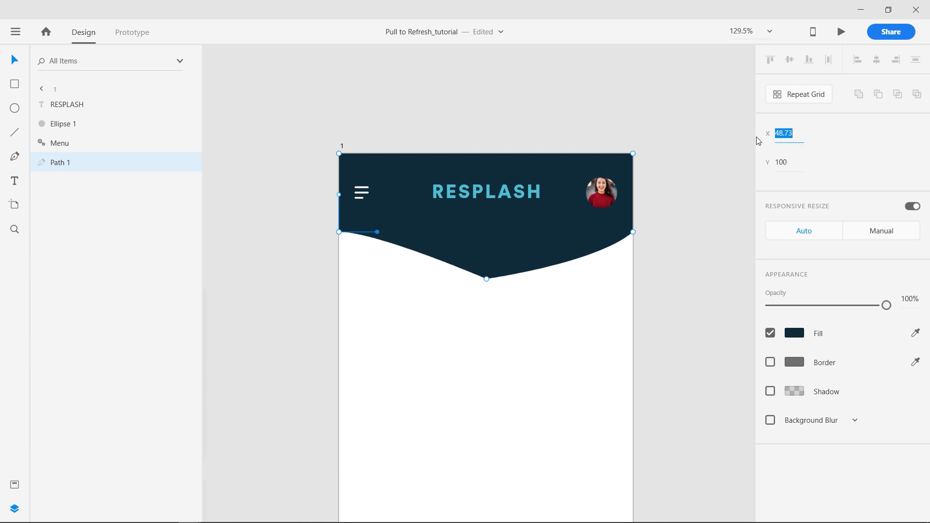
type("100")
key("Return")
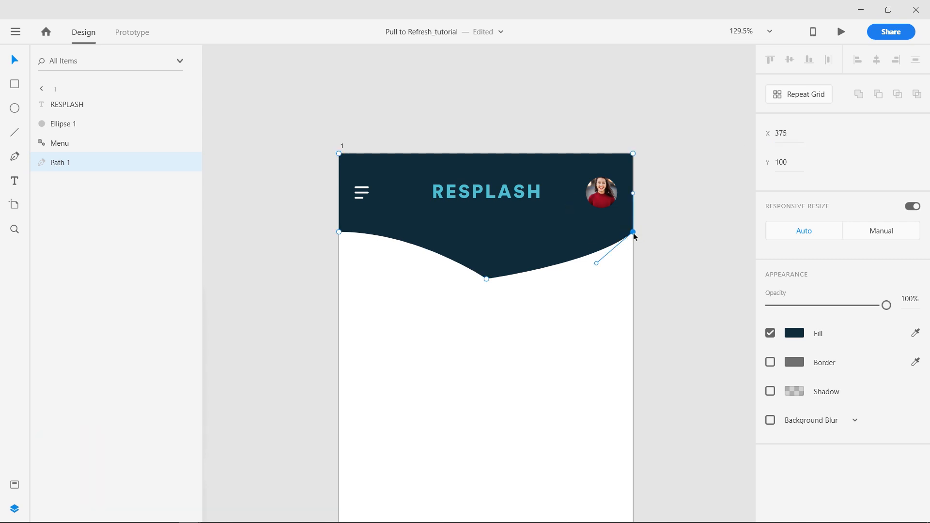
- Make the lower-right corner's inner handle horizontal and set its X position to 275
left_click_drag(596, 263, 590, 232)
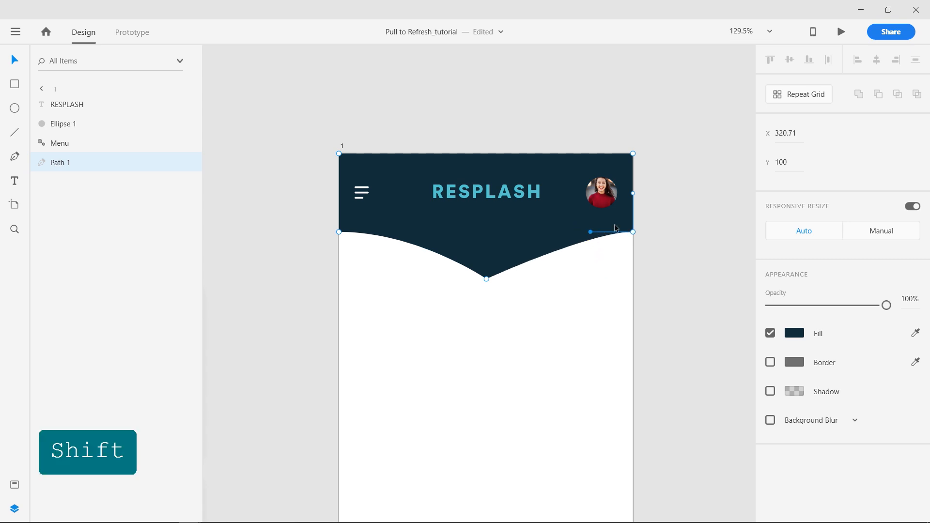
left_click(756, 136)
type("275")
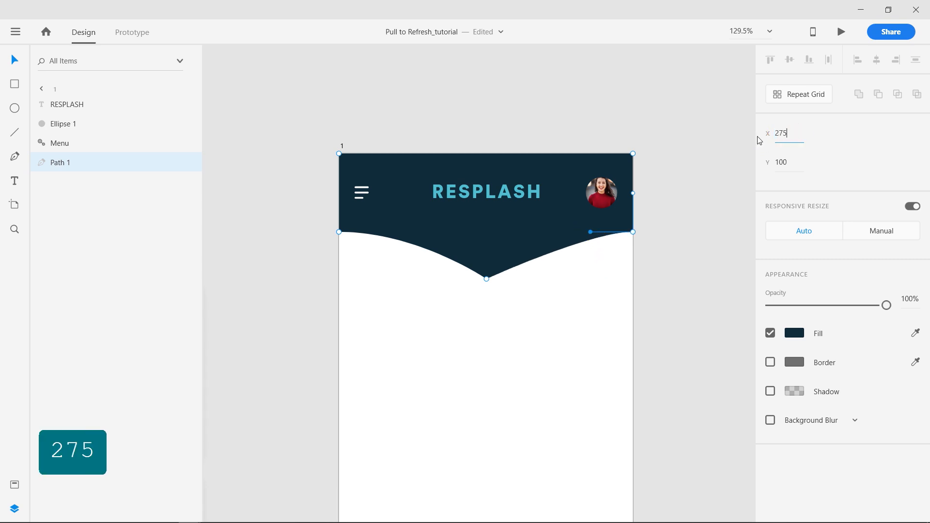
key("Return")
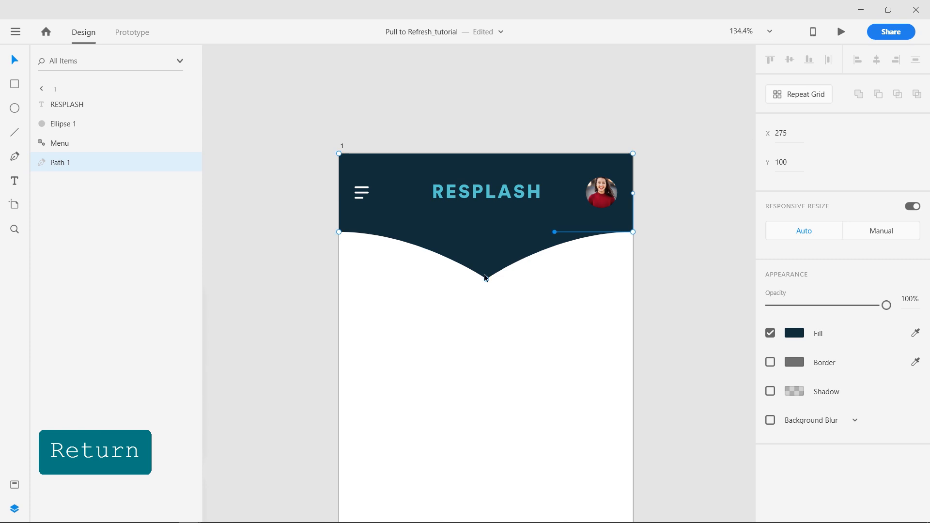
- Convert the header's lowest point to a smooth curve and shorten its horizontal handles for a narrower dip
scroll(486, 278, "up", 5, "alt")
double_click(489, 285)
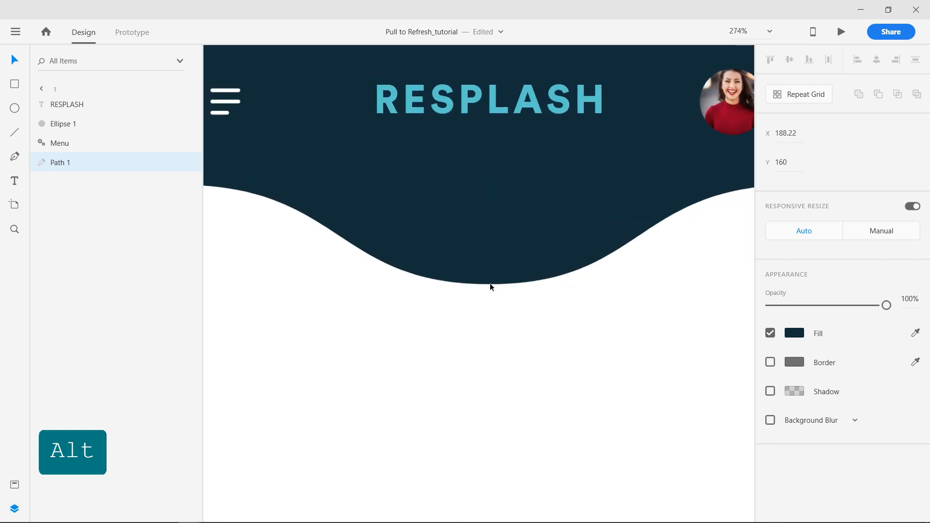
scroll(490, 283, "down", 3, "alt")
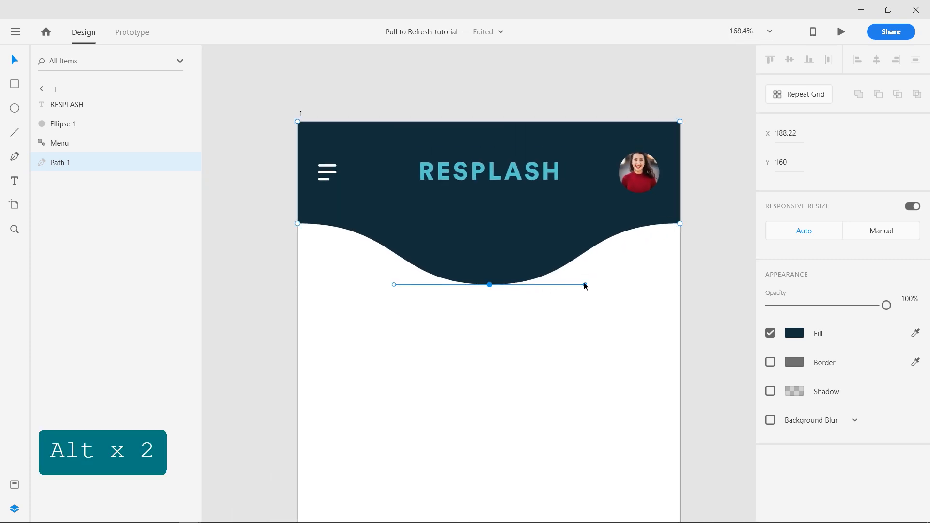
left_click_drag(585, 285, 536, 290)
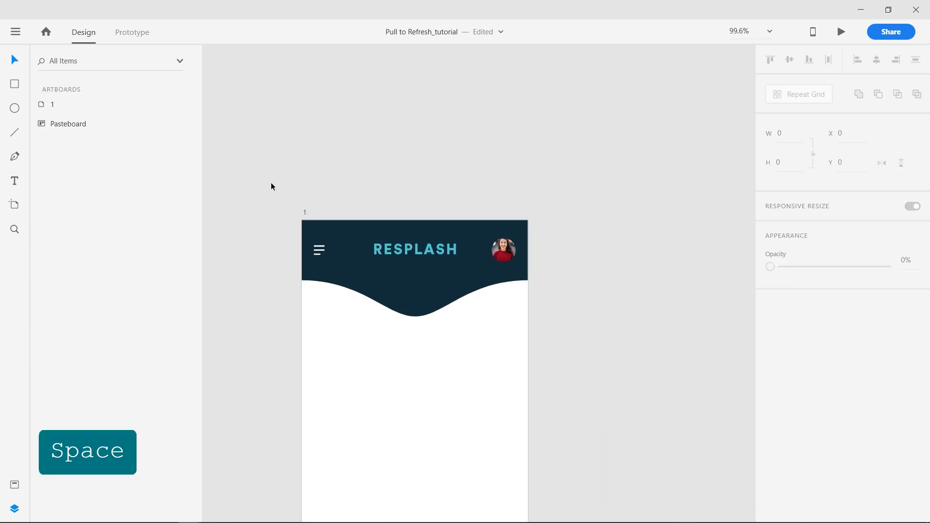
- Group the curved header shape with its menu icon, logo text and profile picture, and name the group Headder
left_click_drag(260, 178, 574, 320)
key("ctrl+g")
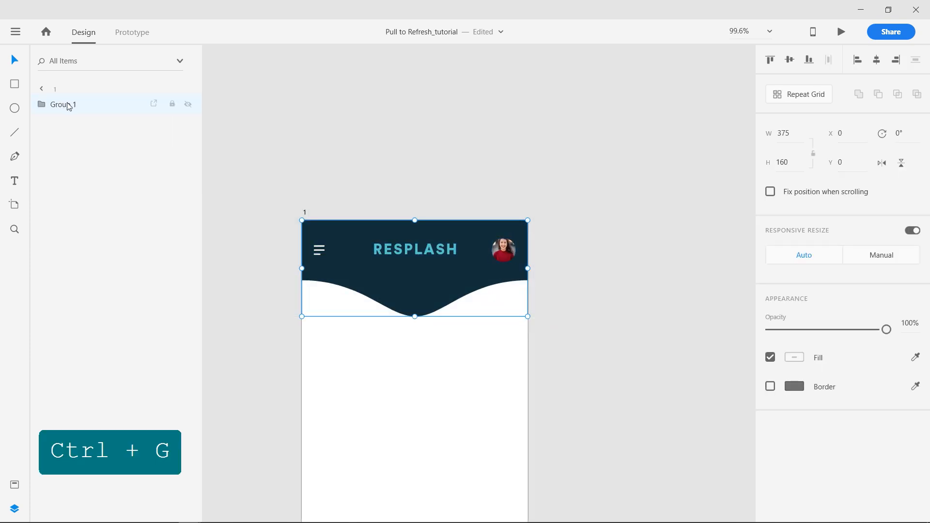
double_click(68, 105)
type("Headd")
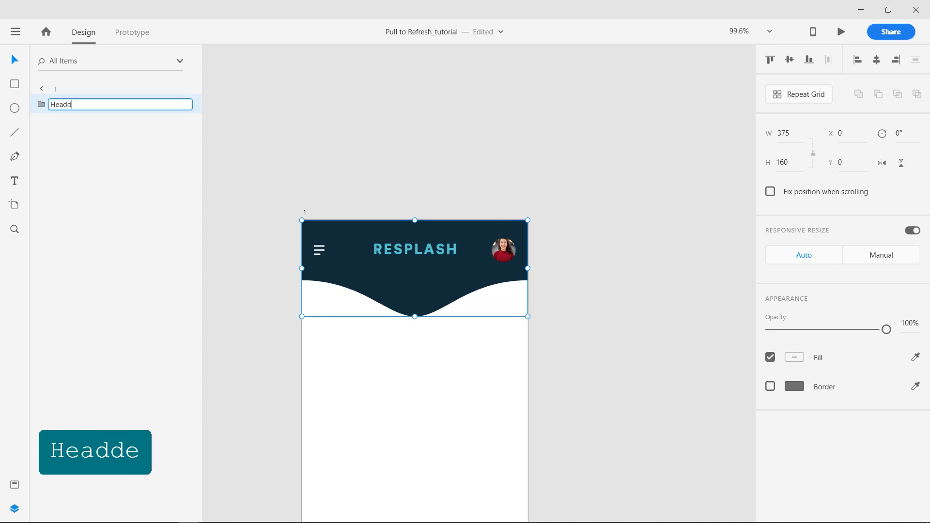
type("er")
left_click(444, 394)
- Draw a circle below the header's curve and set its size to 50 by 50
key("space")
left_click_drag(492, 376, 486, 286)
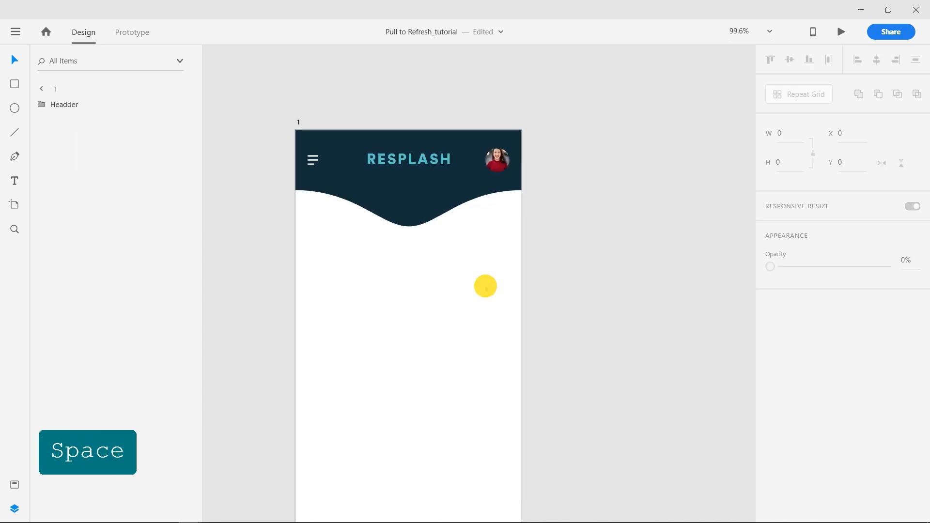
left_click(16, 113)
left_click_drag(400, 253, 437, 290)
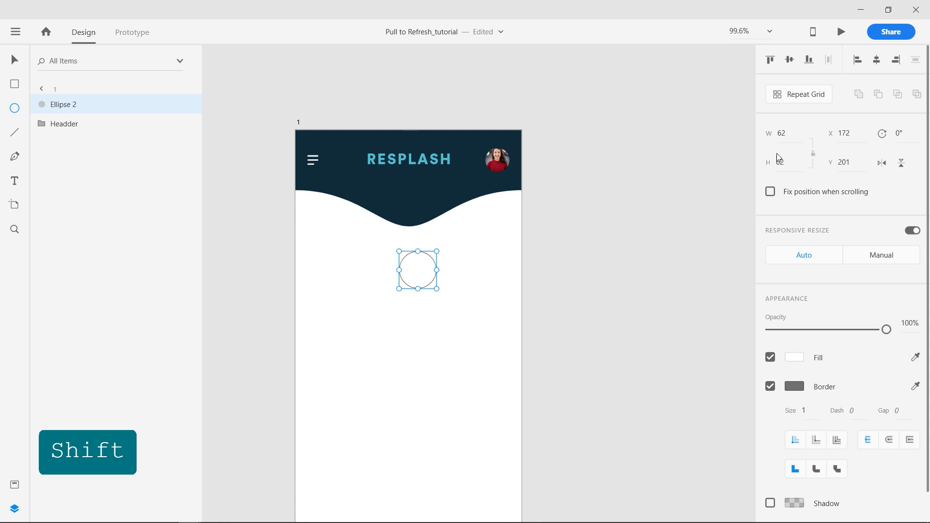
left_click(781, 133)
type("50")
key("Return")
- Remove the circle's fill and give it a size 5 border in the saved color #16949C
scroll(391, 267, "up", 3)
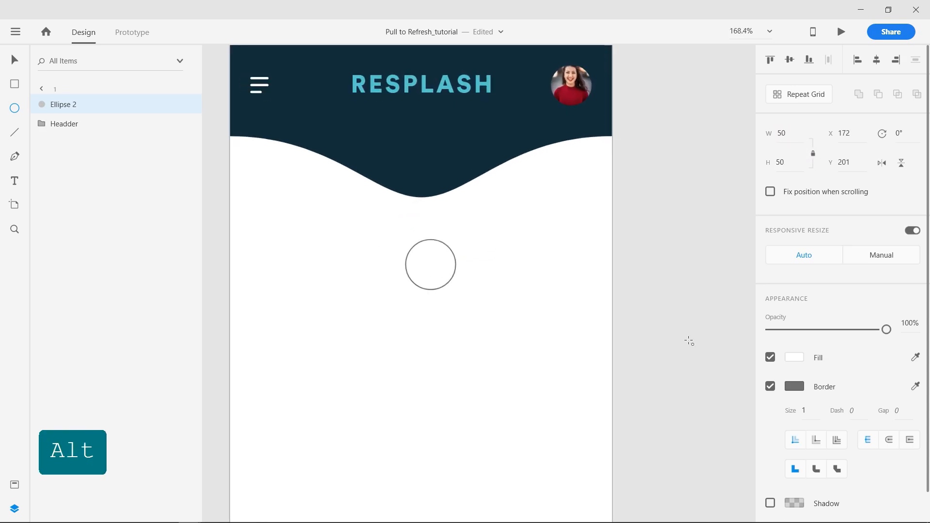
left_click(770, 357)
left_click(805, 410)
type("5")
key("Return")
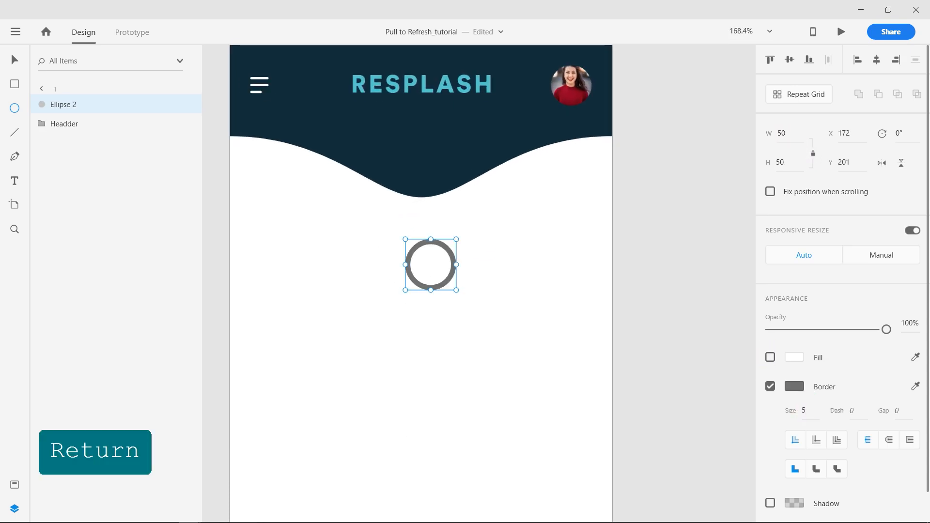
left_click(14, 485)
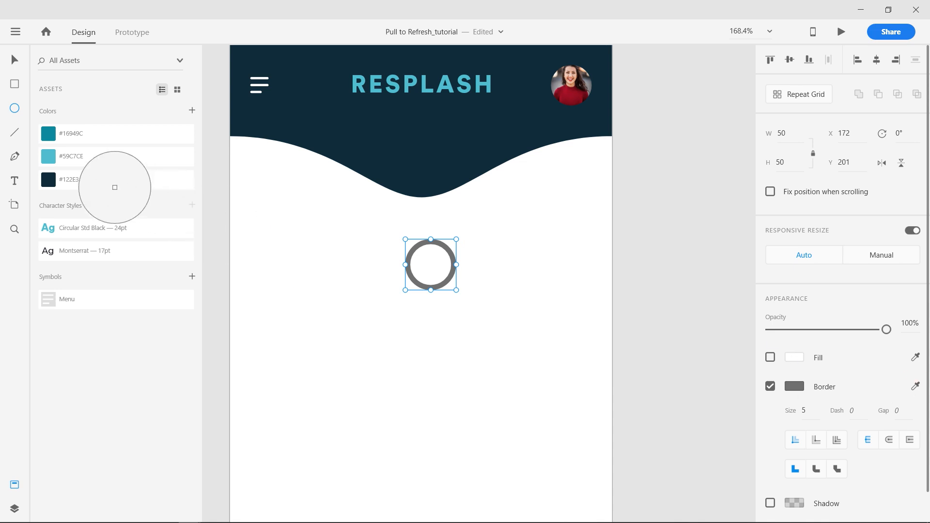
left_click(48, 133)
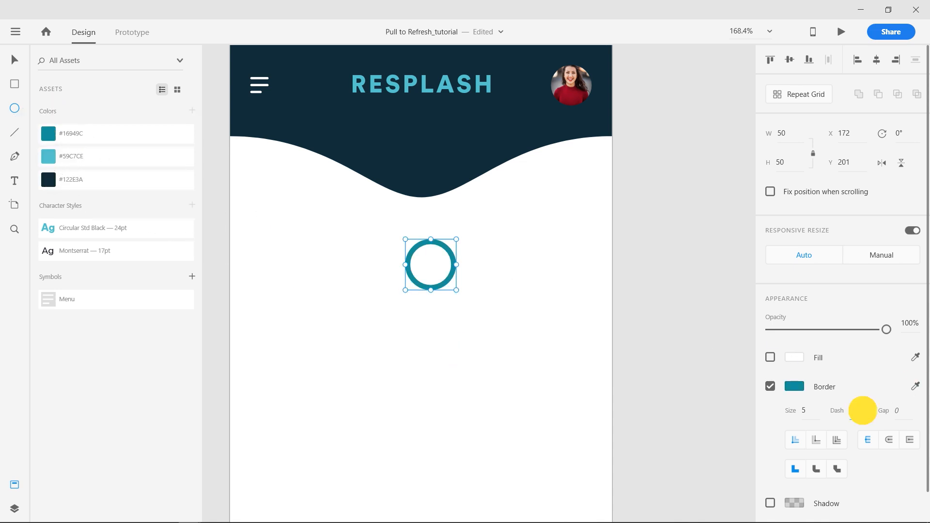
- Turn the ring into an arc with dash 49, gap 133, round caps and a centered stroke, and duplicate it in place
left_click_drag(863, 411, 852, 312)
left_click_drag(900, 405, 891, 134)
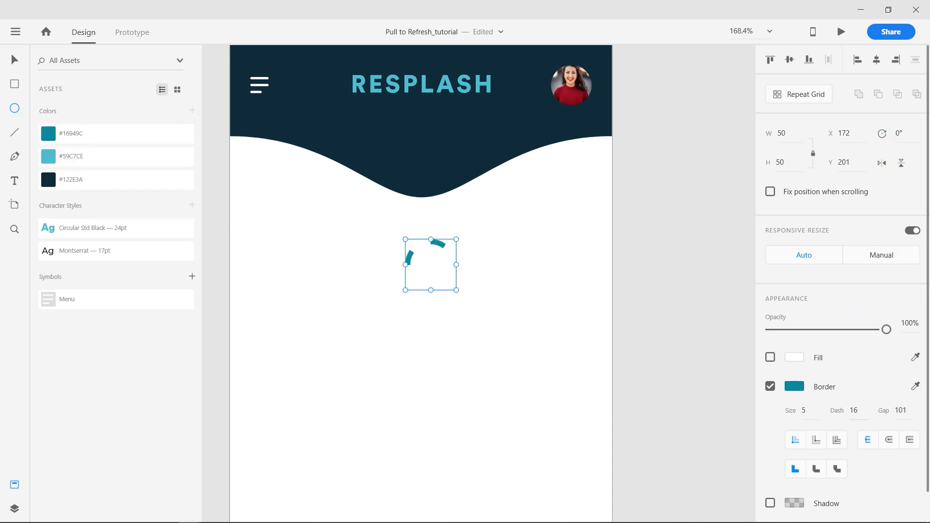
left_click_drag(852, 410, 870, 243)
key("ctrl+d")
left_click(15, 509)
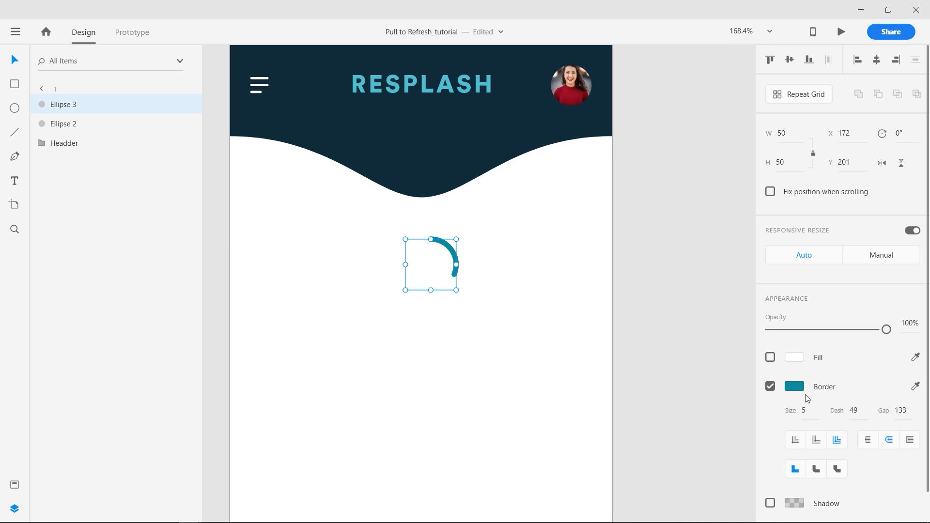
- Set the duplicated arc's border size to 10 and its color to the saved #59C7CE
type("10")
key("Return")
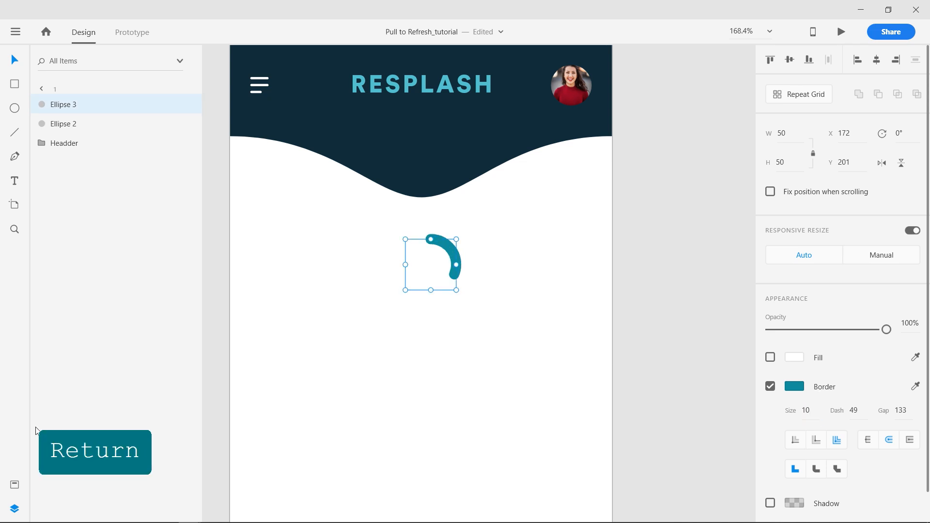
left_click(15, 484)
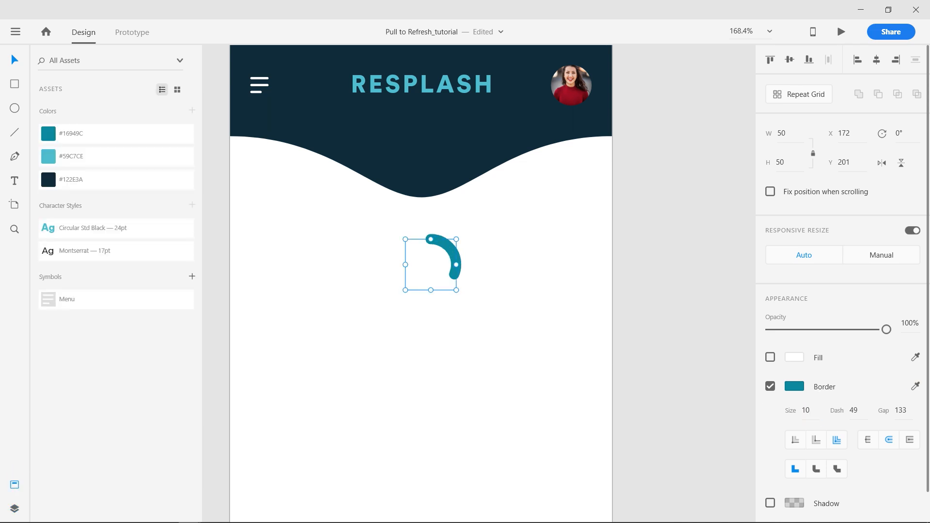
left_click(47, 159)
- Place the thick light arc below the thin one in the layer order and rotate it to -180°
key("ctrl+y")
left_click_drag(109, 113, 115, 134)
left_click(149, 206)
left_click(67, 124)
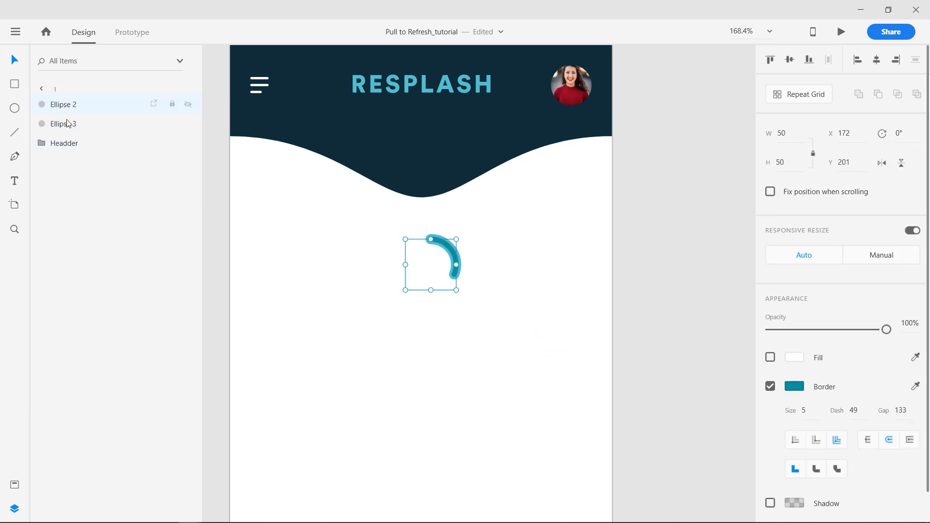
left_click_drag(400, 300, 500, 206)
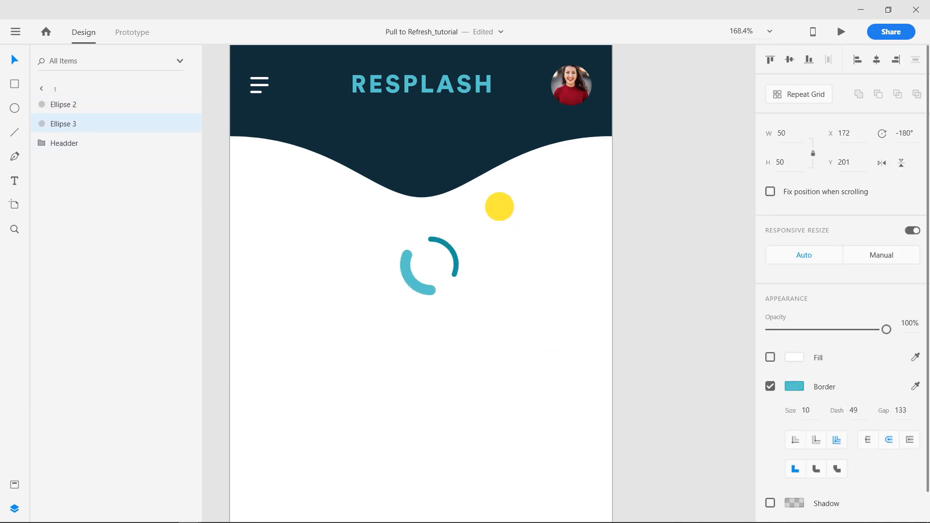
- Move both arcs together to X 163, Y 185 so they sit centered beneath the header's curve
left_click_drag(387, 222, 528, 349)
mouse_move(416, 285)
left_mouse_down()
mouse_move(397, 280)
mouse_move(409, 285)
left_mouse_up()
left_click(488, 310)
scroll(490, 312, "down", 2)
key("space")
left_click_drag(364, 252, 381, 229)
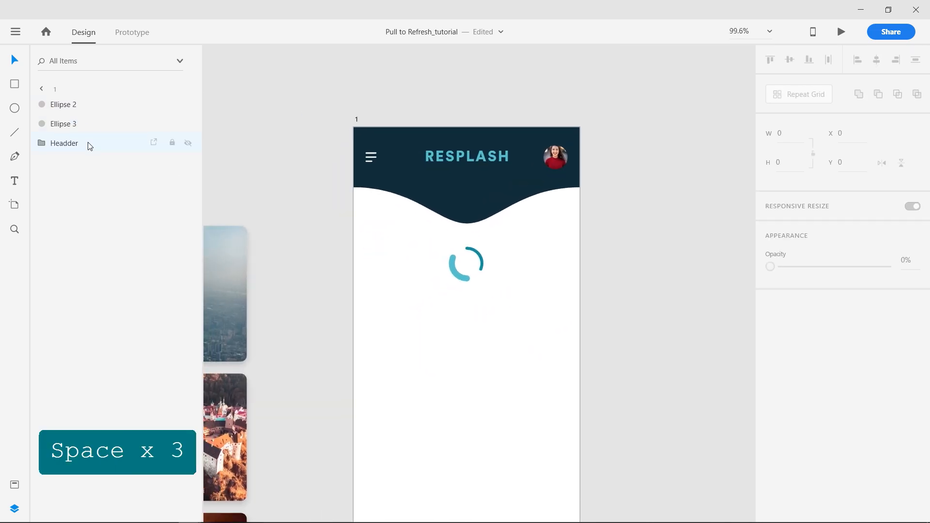
- Bring the Headder group to the front of the artboard's layer order
left_click(86, 143)
key("ctrl+shift+bracketright")
left_click(516, 286)
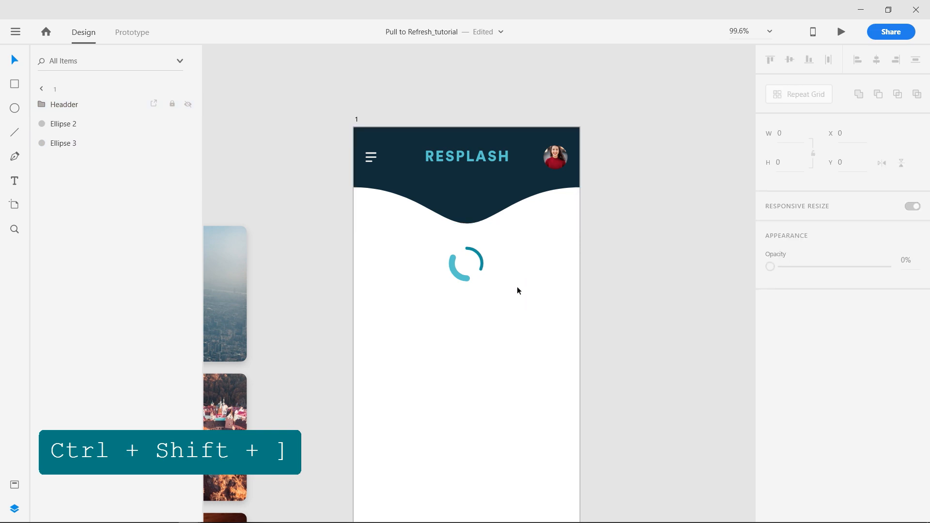
- Rotate both arcs by 180° and rename the thin arc 1 and the thick arc 2
left_click_drag(341, 307, 480, 250)
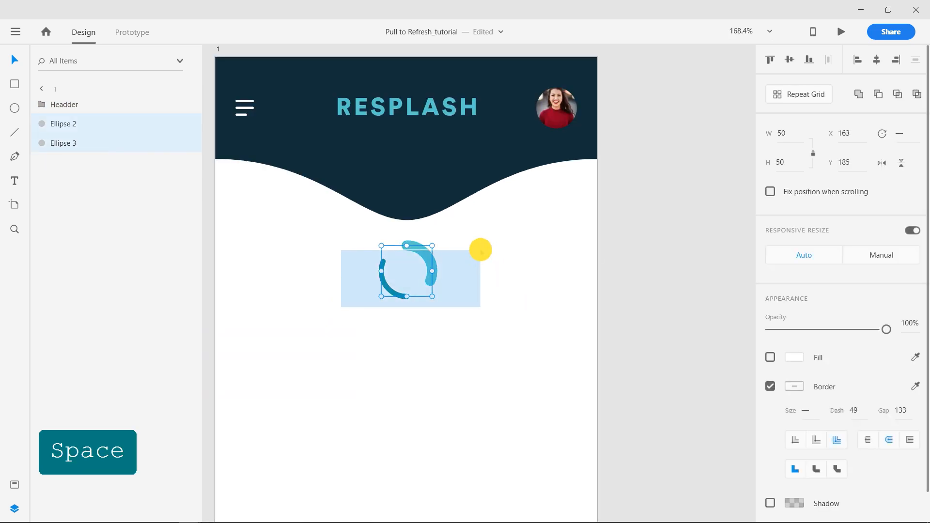
double_click(63, 123)
type("1")
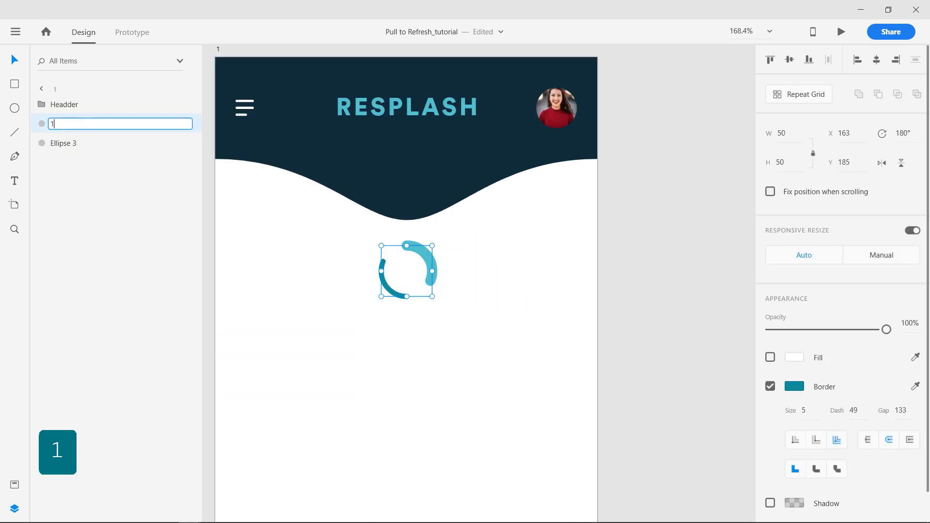
double_click(62, 142)
type("0")
key("BackSpace")
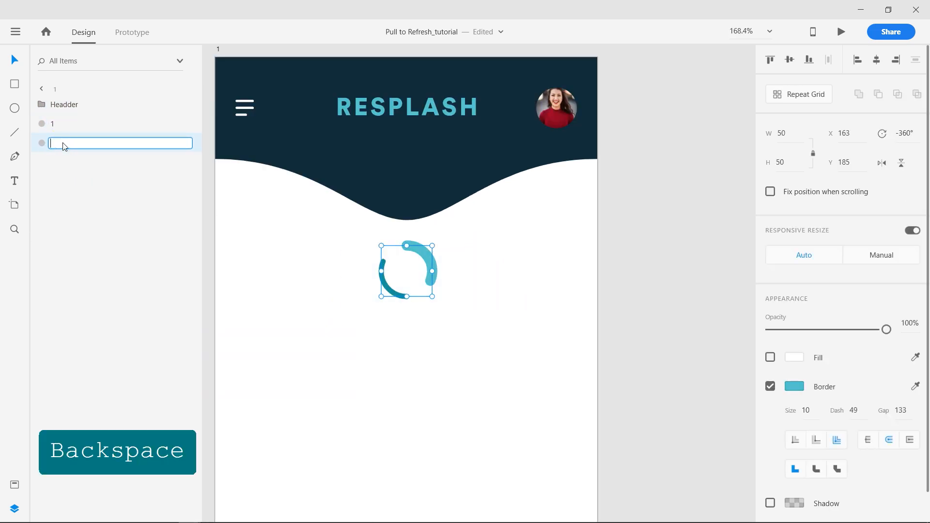
type("2")
left_click(93, 282)
- Set the rotation of the thick arc 2 to 0°
left_click(72, 130)
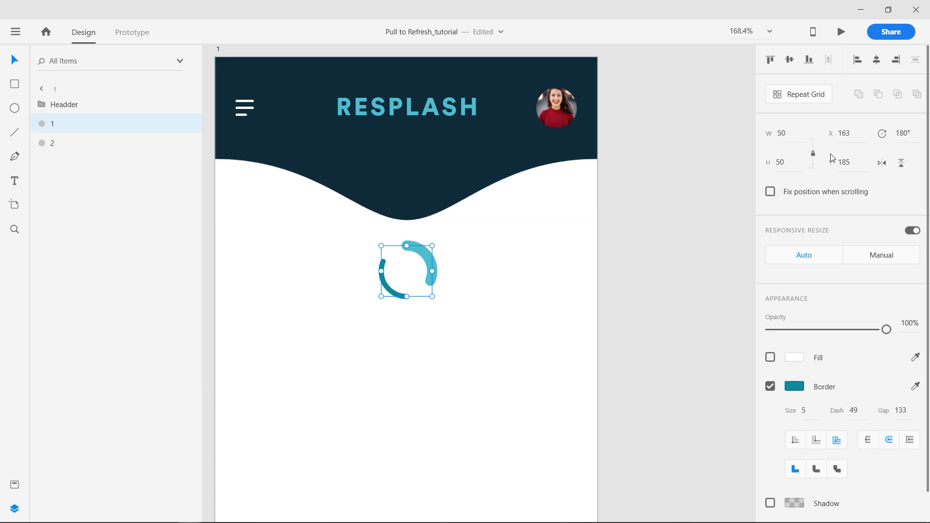
left_click(72, 146)
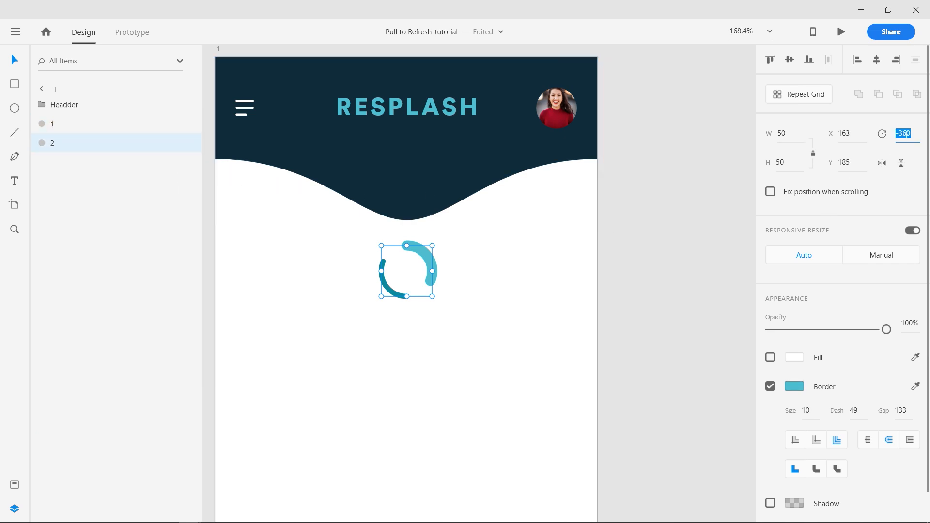
type("0")
key("Return")
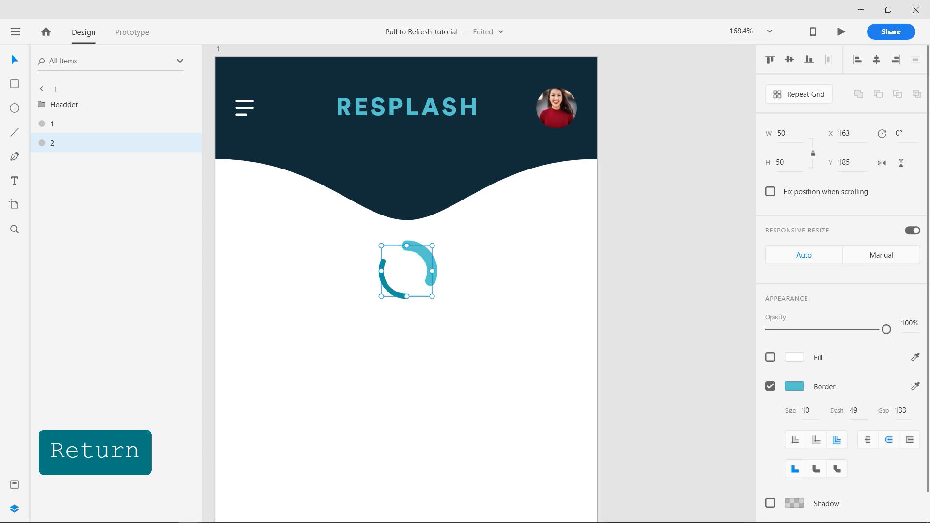
- Group the two arcs and name the group Loader
left_click_drag(374, 253, 498, 291)
key("ctrl+g")
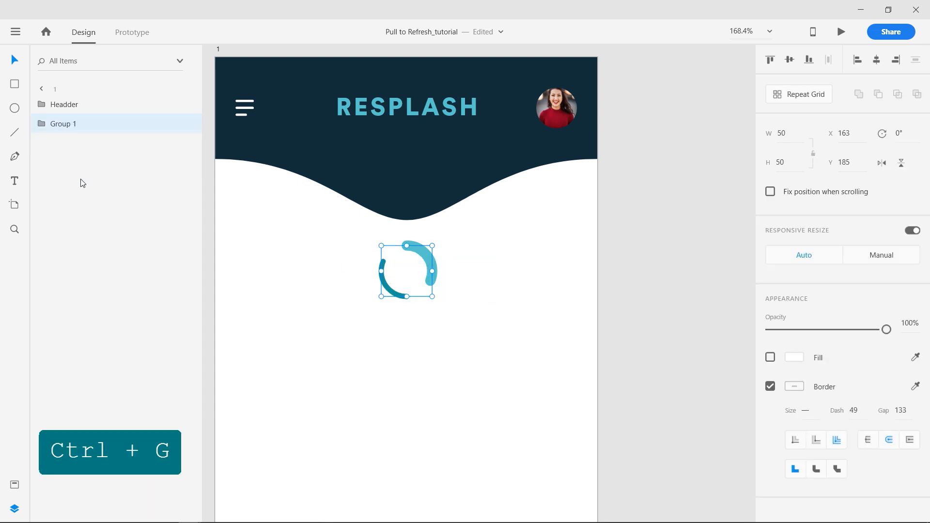
double_click(63, 124)
type("Loader")
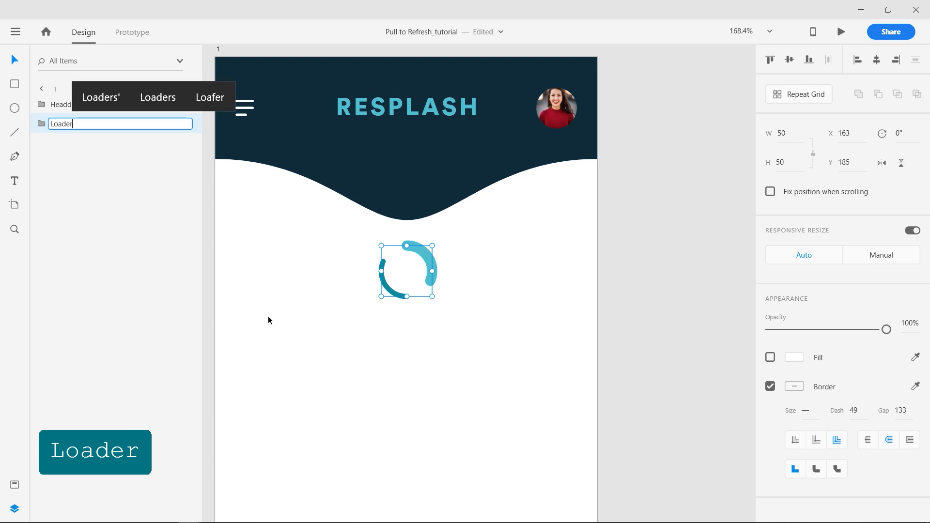
left_click(268, 319)
- Duplicate artboard 1 and place the copy directly to its right
scroll(440, 372, "down", 5)
left_click(411, 307, "alt")
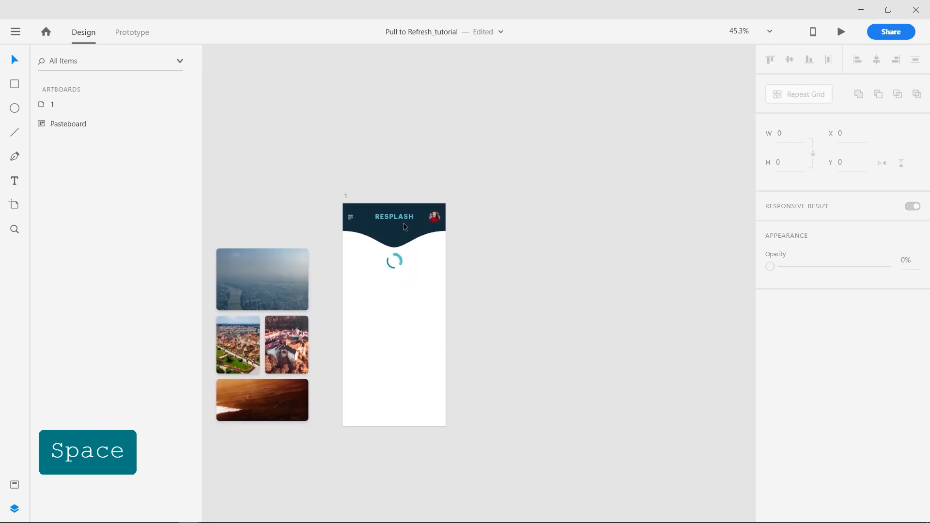
left_click_drag(345, 194, 460, 201)
left_click(610, 320)
- Flatten the header's curve on artboard 1 by setting the lowest anchor point's Y to 100
left_click(400, 275)
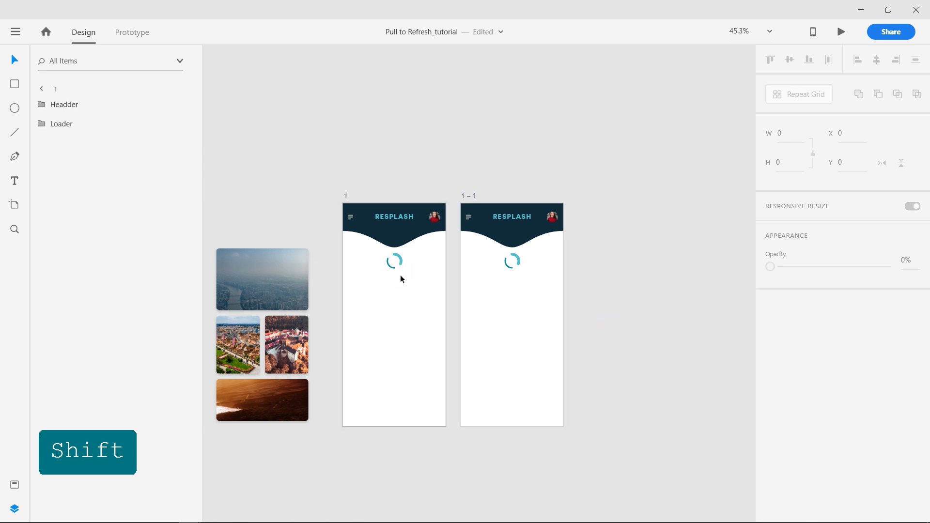
scroll(374, 226, "up", 5)
left_click_drag(421, 247, 397, 226)
double_click(433, 243)
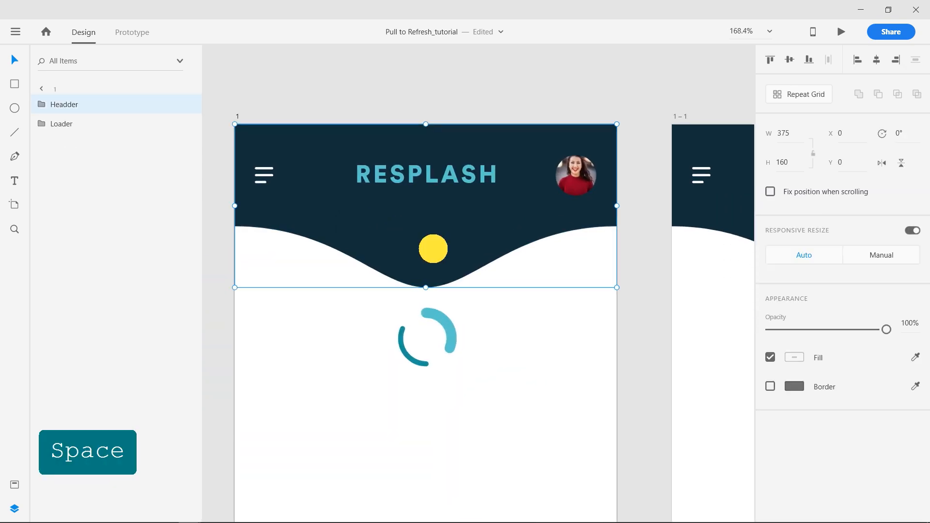
double_click(422, 250)
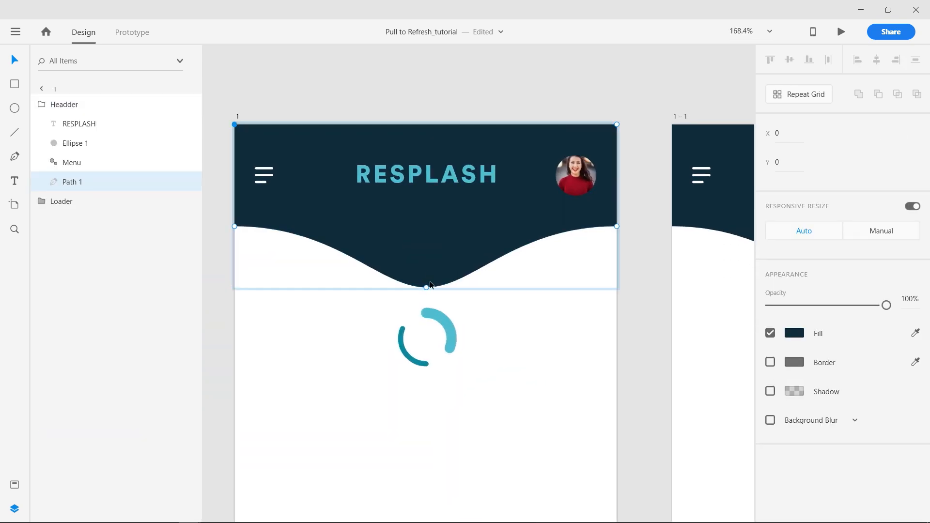
left_click(427, 288)
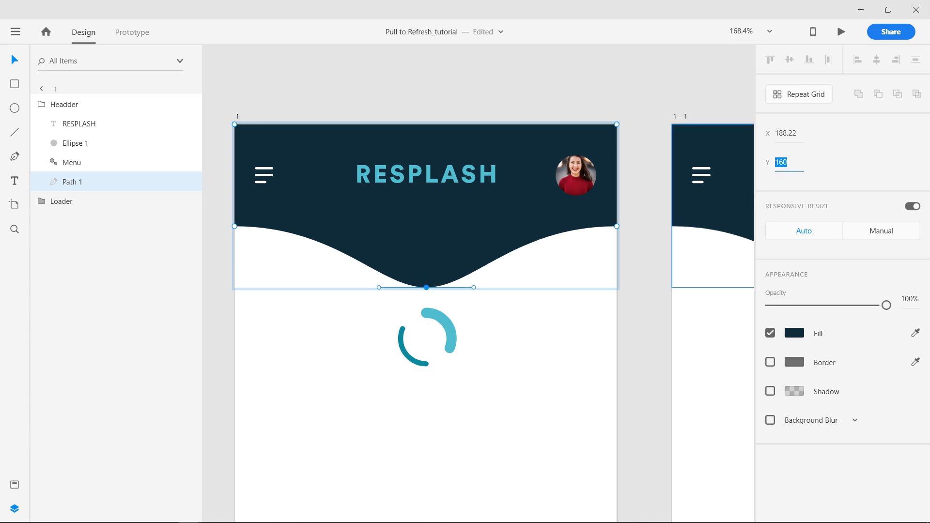
type("100")
key("Return")
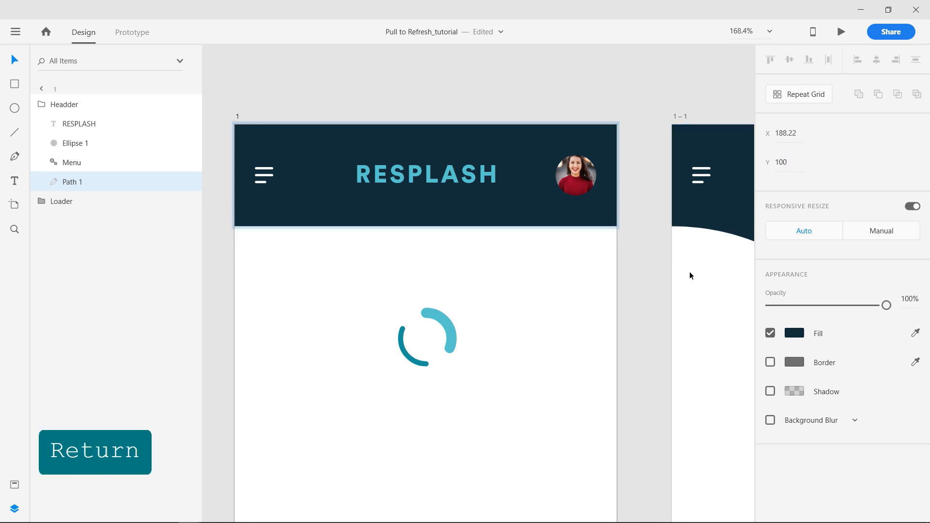
- Move the Loader group on artboard 1 straight up so it is hidden behind the header
left_click(418, 365)
scroll(417, 365, "down", 3)
left_click_drag(380, 320, 451, 381)
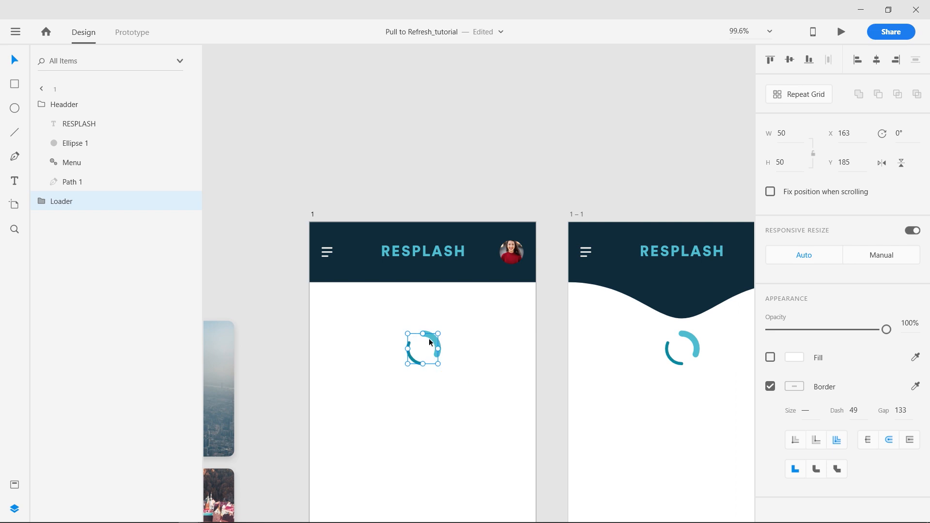
left_click_drag(429, 342, 423, 243)
left_click(527, 365)
- Set the rotation of the Loader group on the second artboard to 360°
left_click_drag(601, 356, 311, 292)
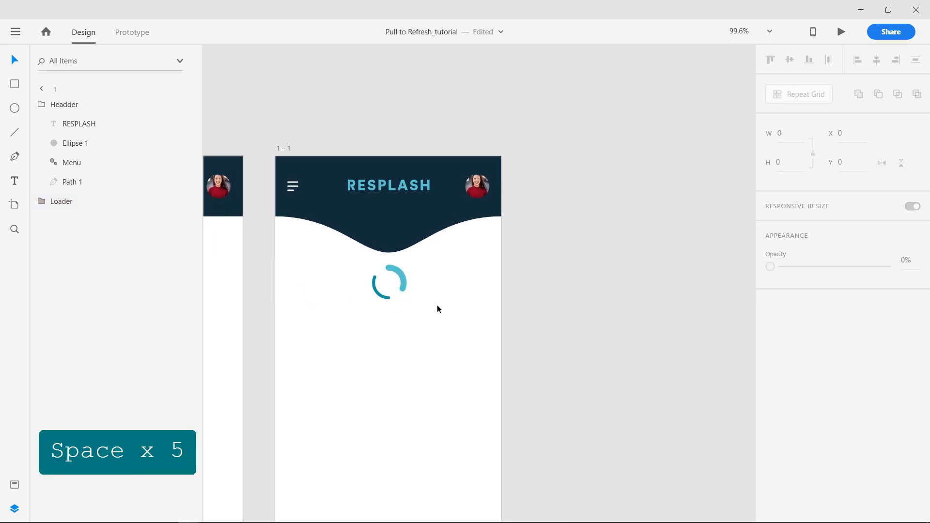
left_click(403, 281)
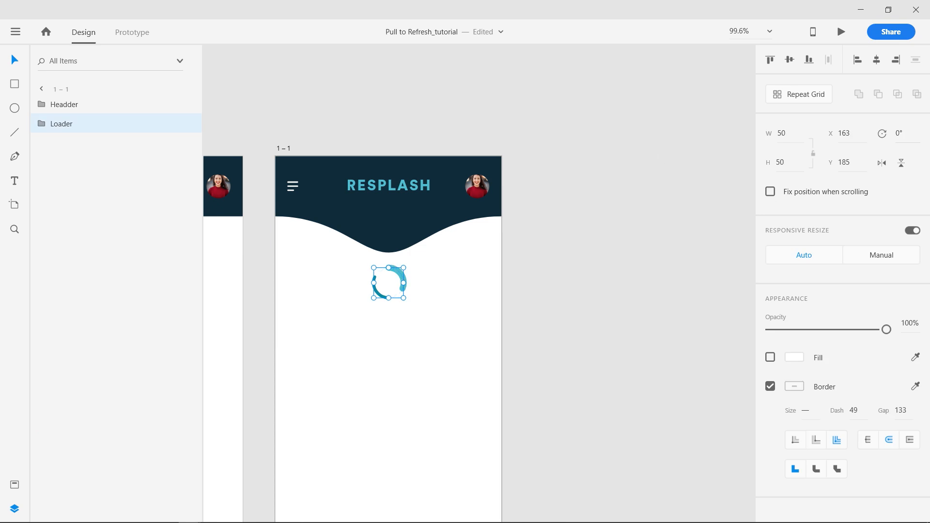
type("360")
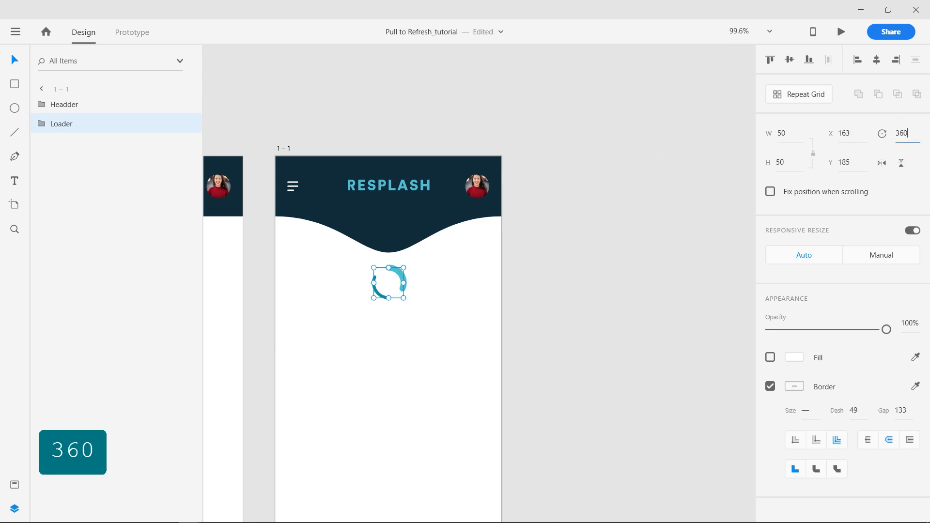
key("Return")
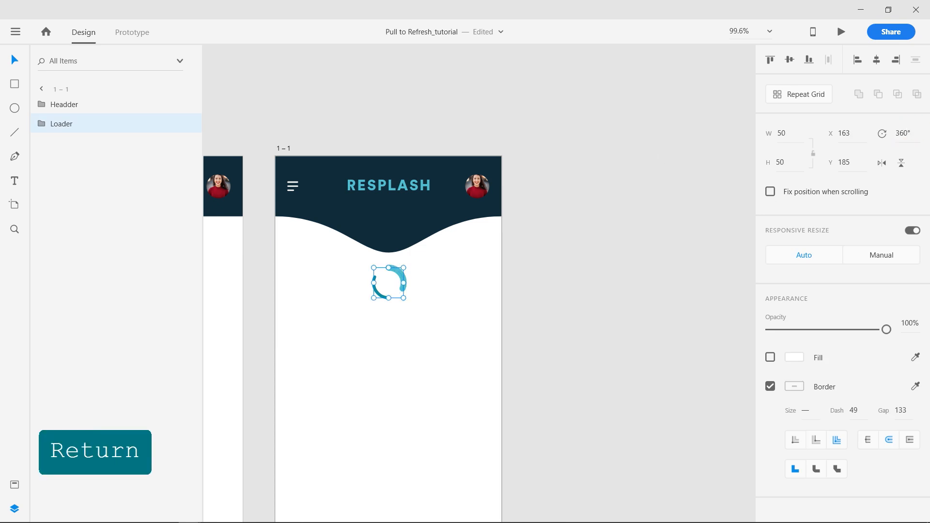
- Duplicate the second artboard with the curved header and place the copy to its right
left_click(364, 339)
scroll(507, 303, "down", 3, "alt")
left_click_drag(508, 303, 366, 267)
left_click_drag(249, 188, 401, 200, "alt")
left_click(498, 214)
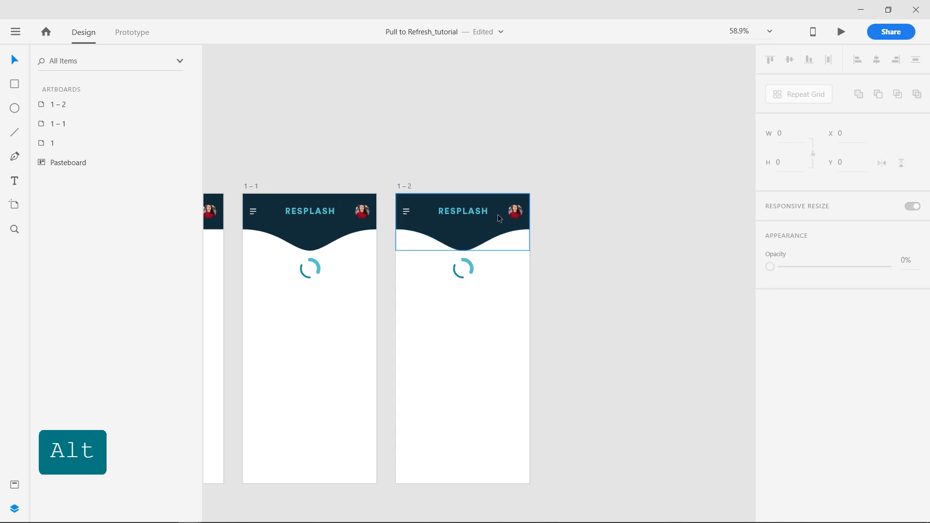
- Flatten the header's curve on the third artboard by setting the lowest anchor point's Y to 100
scroll(498, 214, "up", 2, "alt")
double_click(422, 246)
double_click(422, 245)
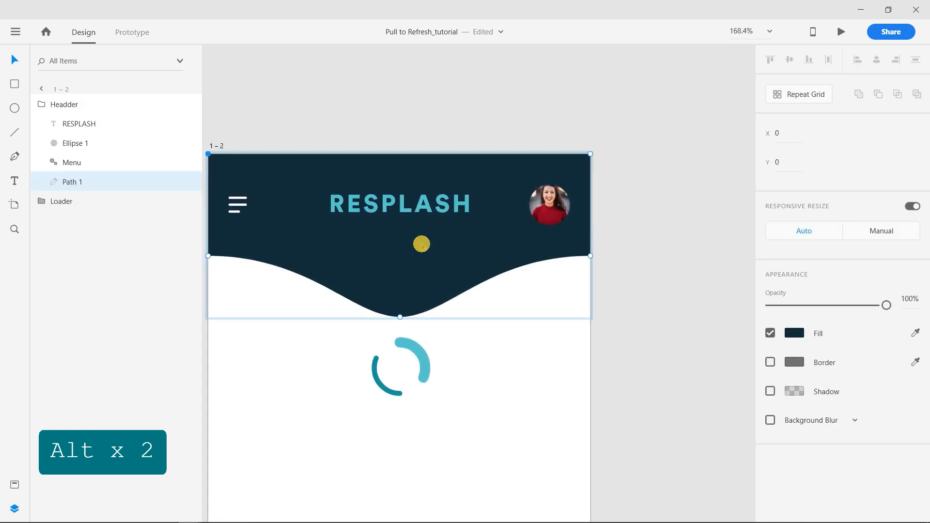
left_click(404, 317)
type("100")
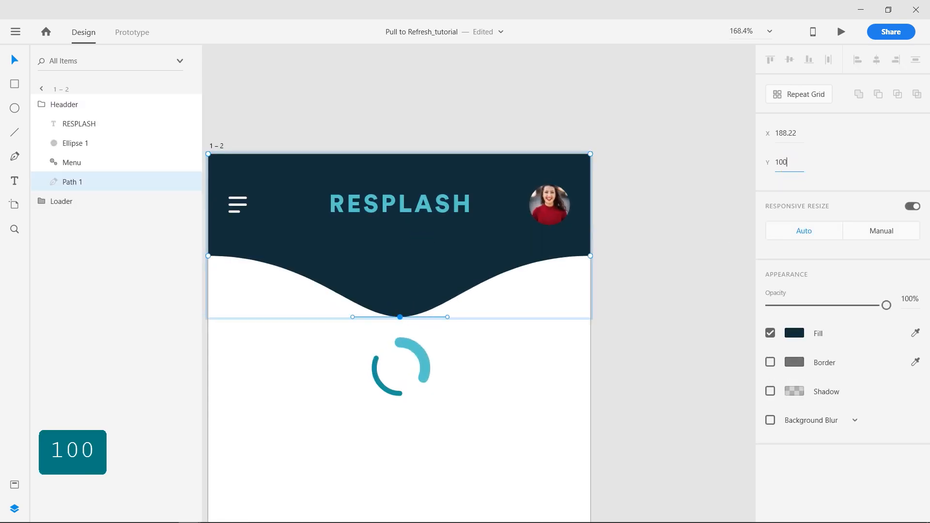
key("Return")
- Move the third artboard's Loader group up to Y 130, 30 below the header's edge
left_click(732, 270)
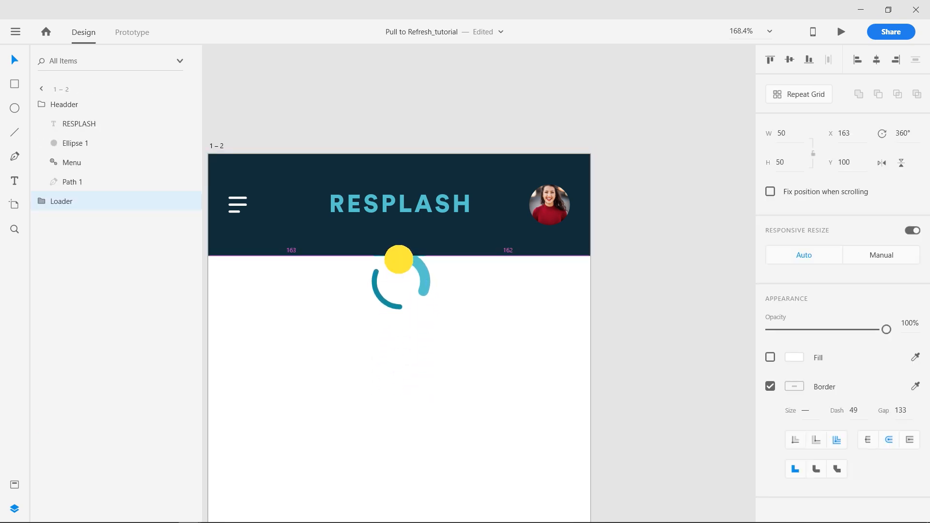
key("shift+Down")
key("shift+Down")
key("shift+Down")
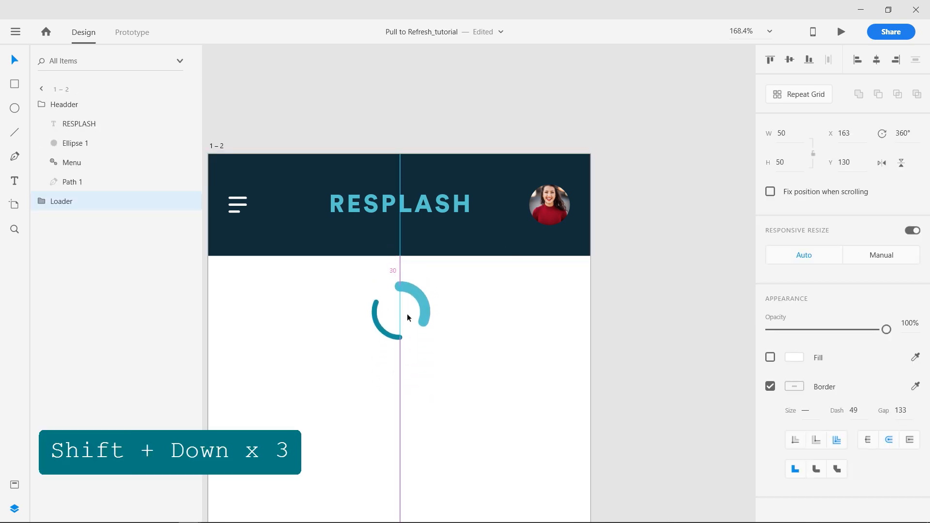
left_click(544, 368)
- Expand the third artboard's Loader group and set the rotation of arc 1 to -180°
scroll(544, 368, "down", 2)
left_click_drag(389, 372, 498, 353)
scroll(534, 289, "down", 2)
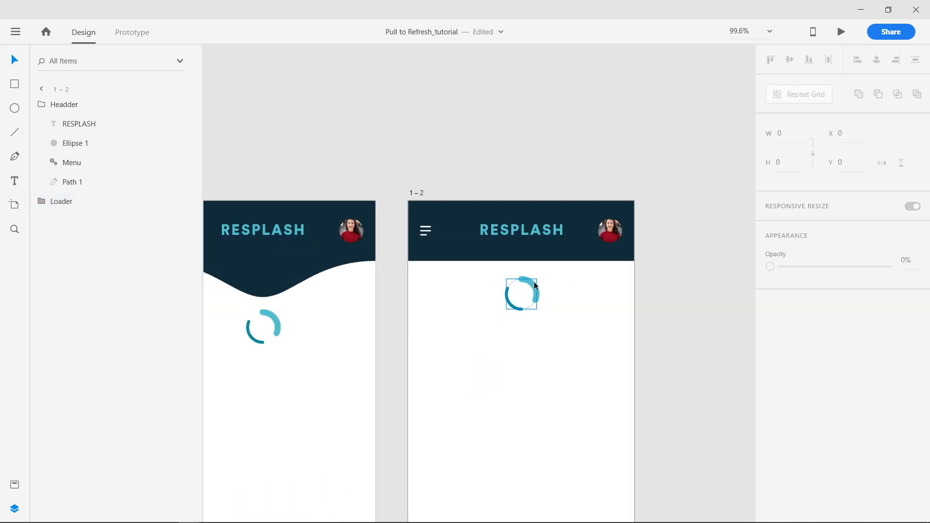
left_click(535, 286)
double_click(42, 201)
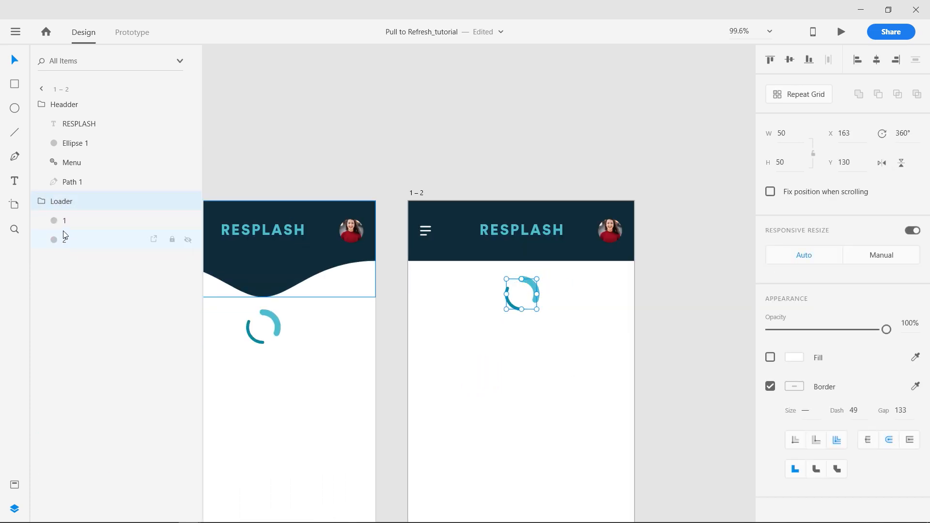
left_click(64, 220)
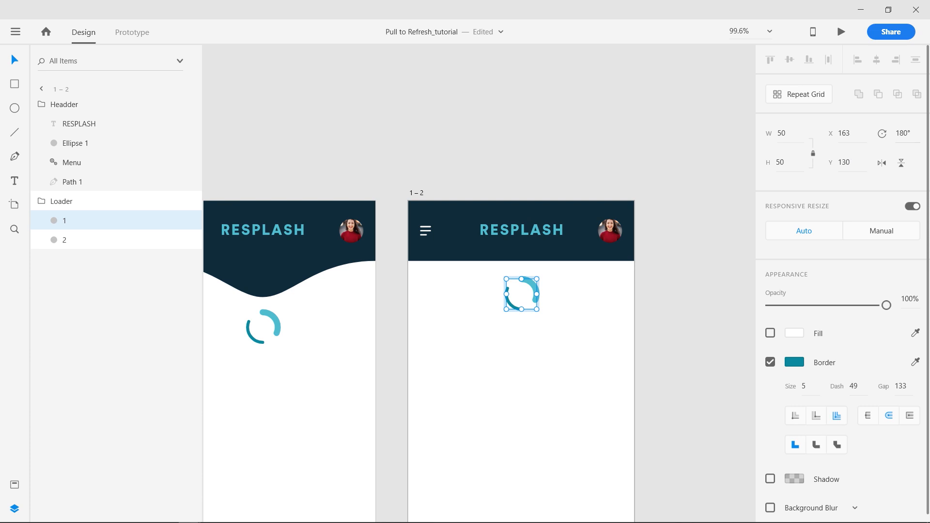
left_click(907, 133)
type("-180")
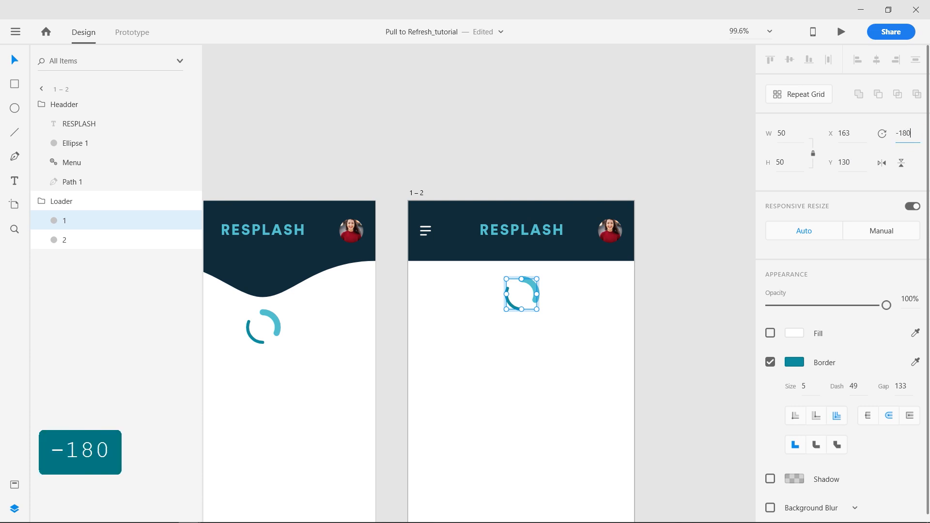
key("Return")
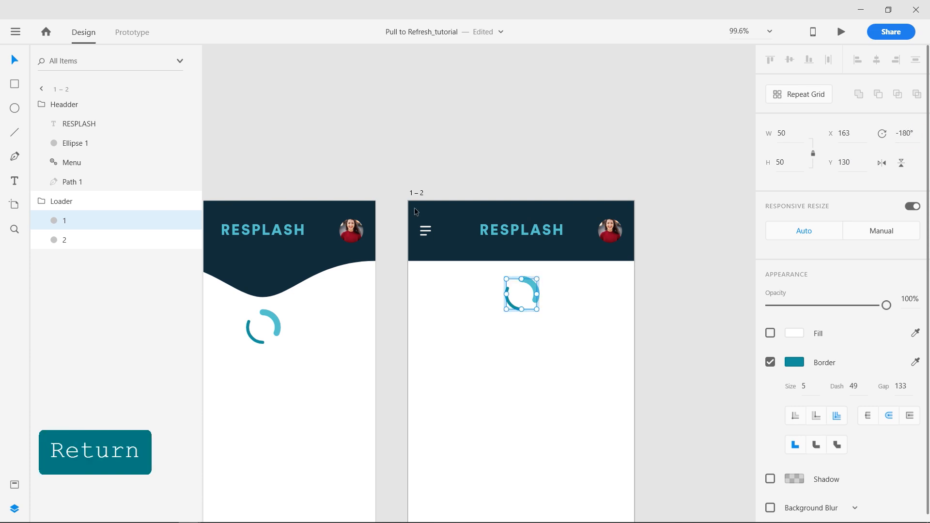
- Set the rotation of arc 2 in the third artboard's Loader group to 360°
left_click(65, 241)
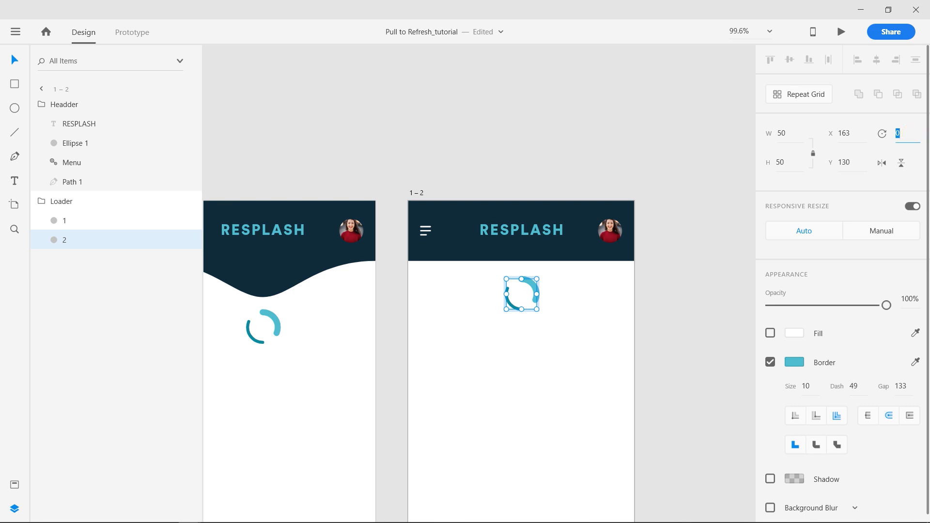
type("360")
key("Return")
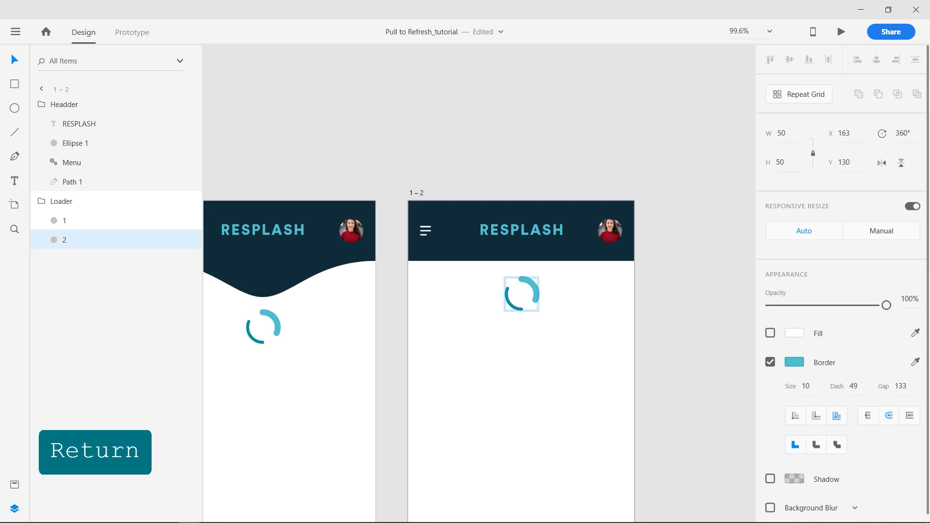
left_click(680, 377)
- Duplicate the third artboard and place the copy to its right as the fourth artboard
scroll(645, 403, "down", 4)
left_click_drag(606, 332, 399, 200)
left_click_drag(343, 154, 457, 162)
left_click(485, 146)
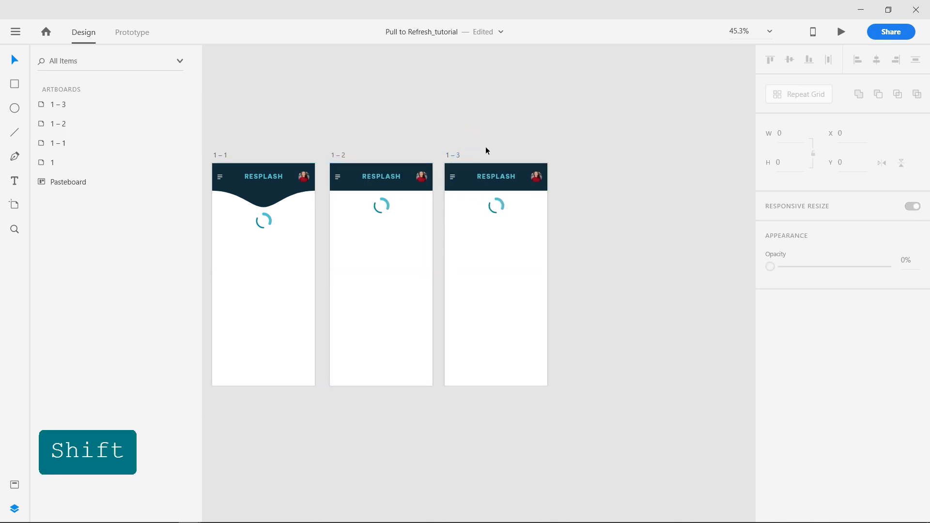
- Expand the fourth artboard's Loader group and set the rotation of arc 1 to 180°
scroll(488, 194, "up", 4)
scroll(494, 194, "up", 2)
left_click(512, 210)
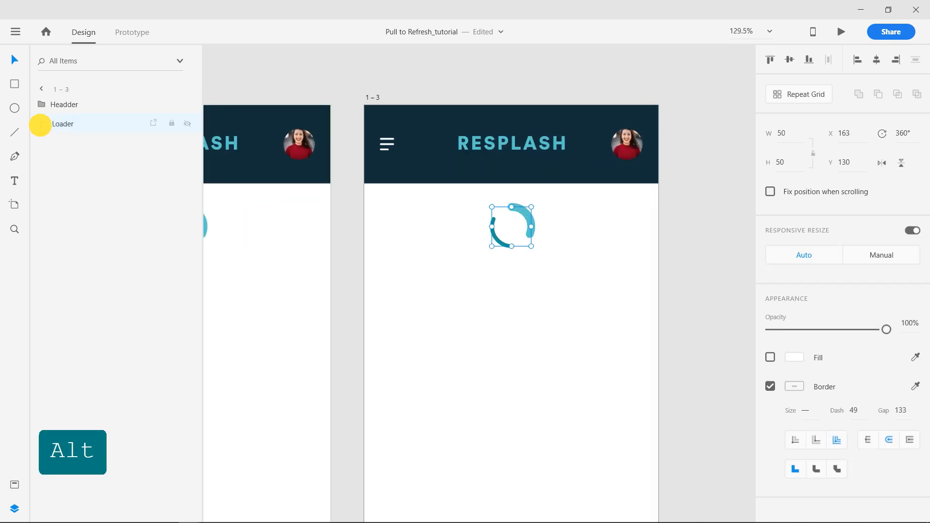
left_click(40, 124)
left_click(56, 142)
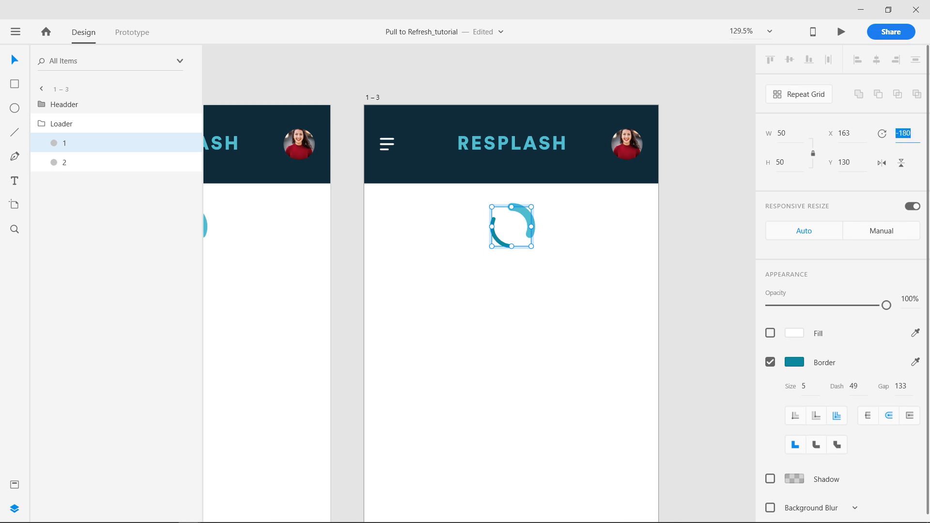
type("0")
key("Return")
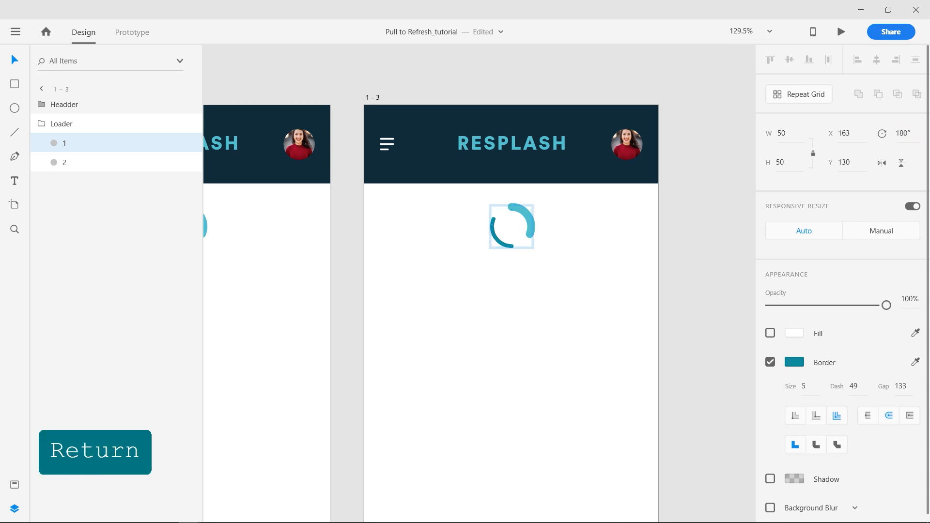
- Set the rotation of arc 2 in the fourth artboard's Loader group to 0°
left_click(497, 236)
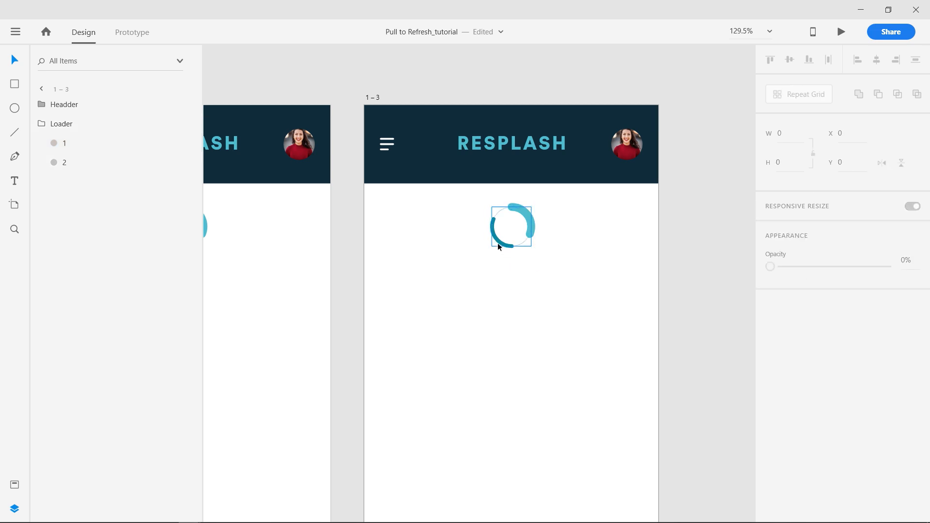
left_click(67, 167)
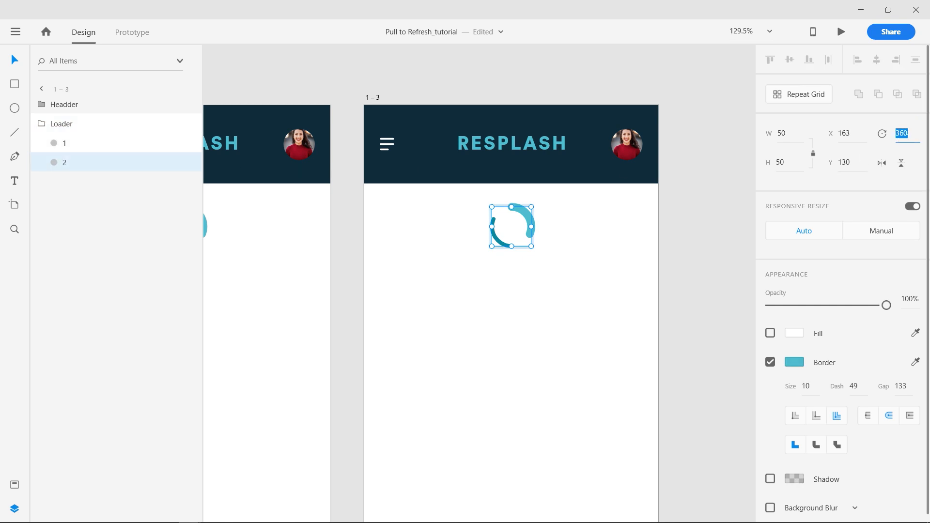
type("0")
key("Return")
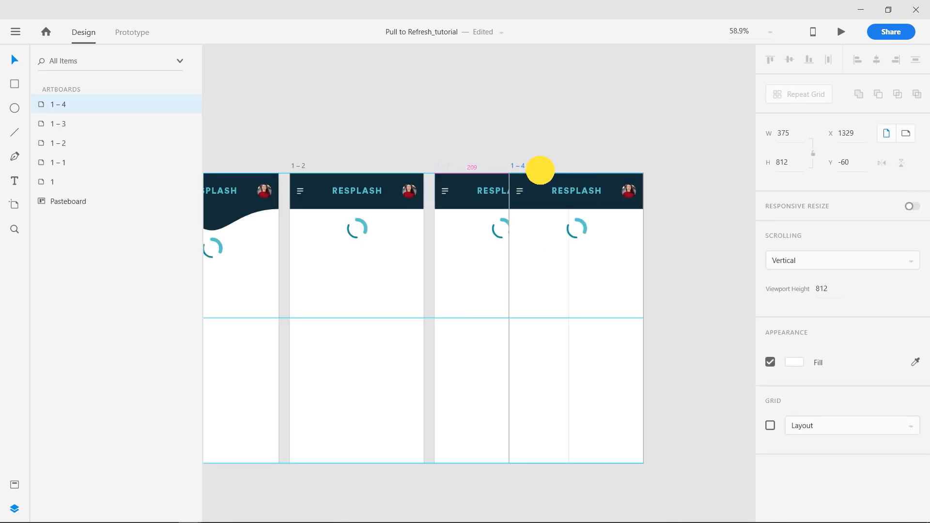
- Duplicate the fourth artboard and place the copy to its right as the fifth artboard
left_click_drag(540, 166, 584, 174)
scroll(579, 205, "down", 2)
left_click_drag(558, 234, 394, 246)
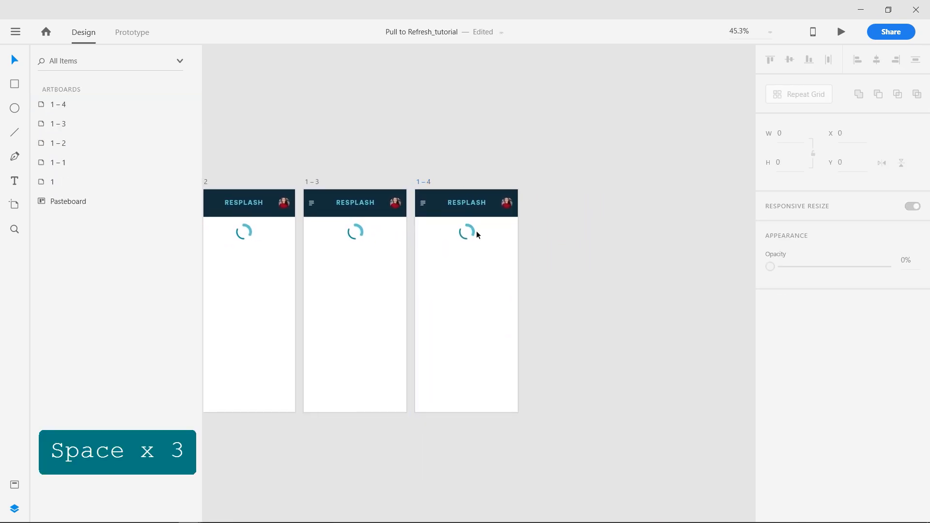
- Expand the fifth artboard's Loader group and set the rotation of arc 1 to -180°
double_click(468, 232)
left_click(38, 125)
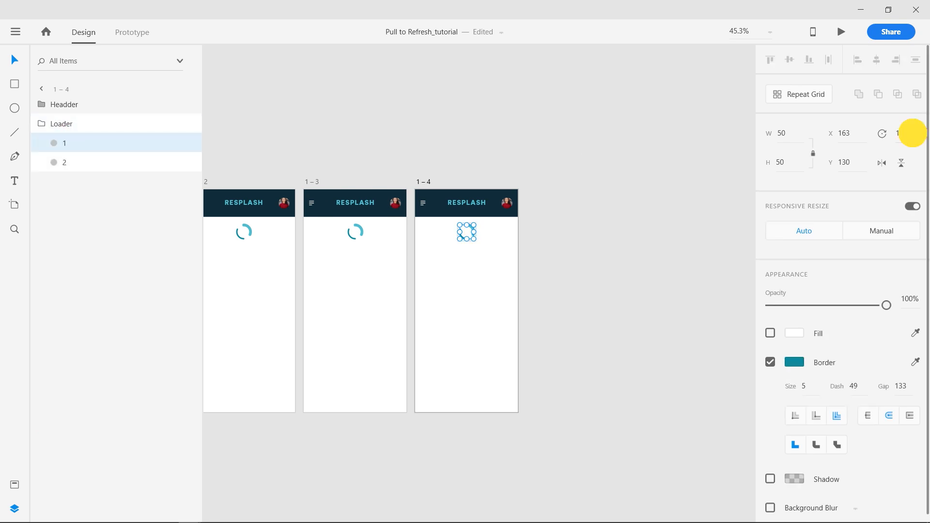
type("-180")
key("Return")
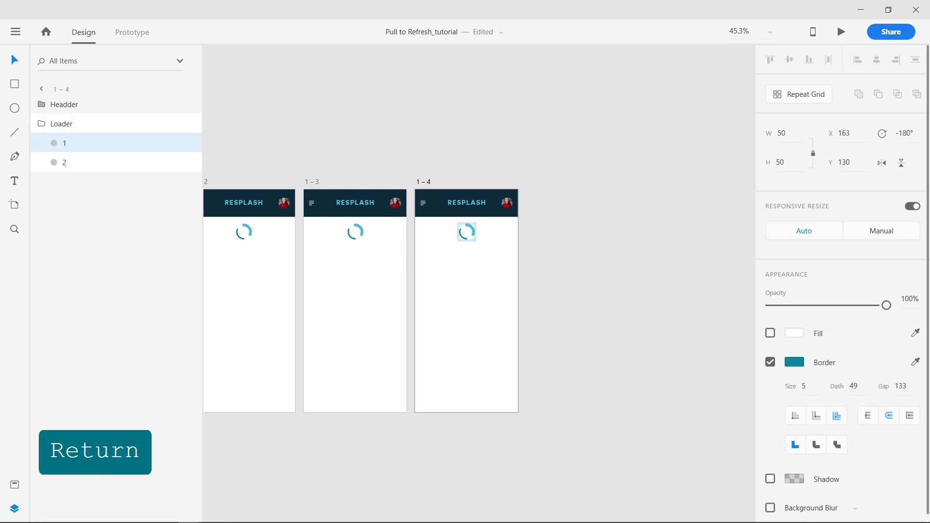
- Set the rotation of arc 2 in the fifth artboard's Loader group to 360°
left_click(78, 162)
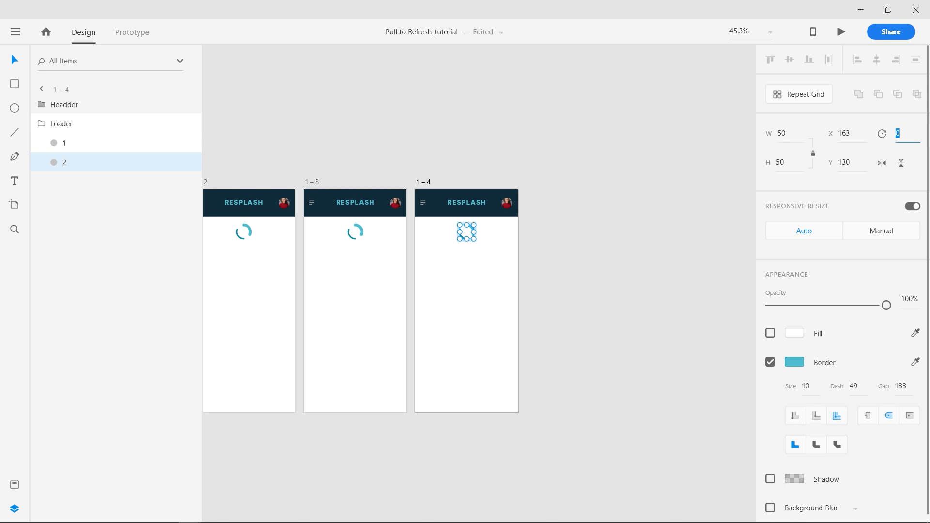
type("360")
key("Return")
left_click(613, 275)
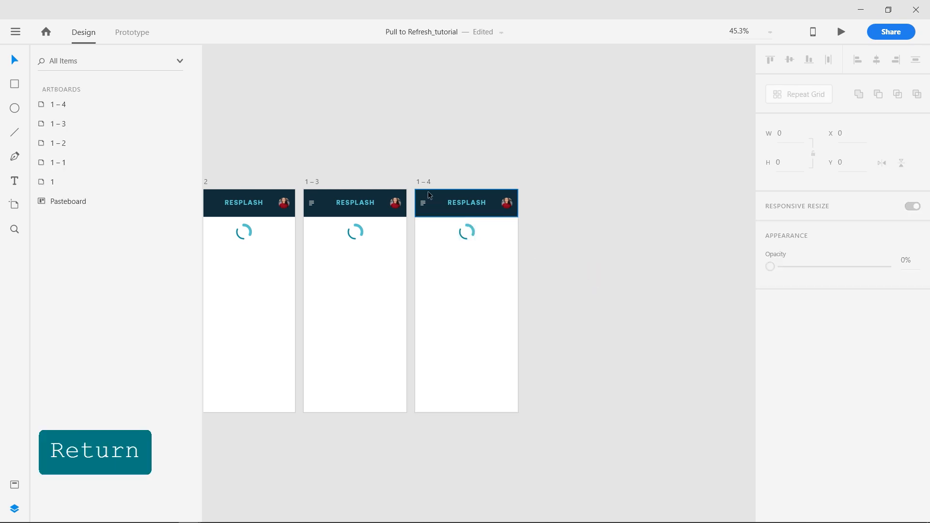
- Duplicate the fifth artboard to its right and set arc 1 of the sixth artboard's loader to a rotation of 180°
left_click_drag(424, 182, 558, 147)
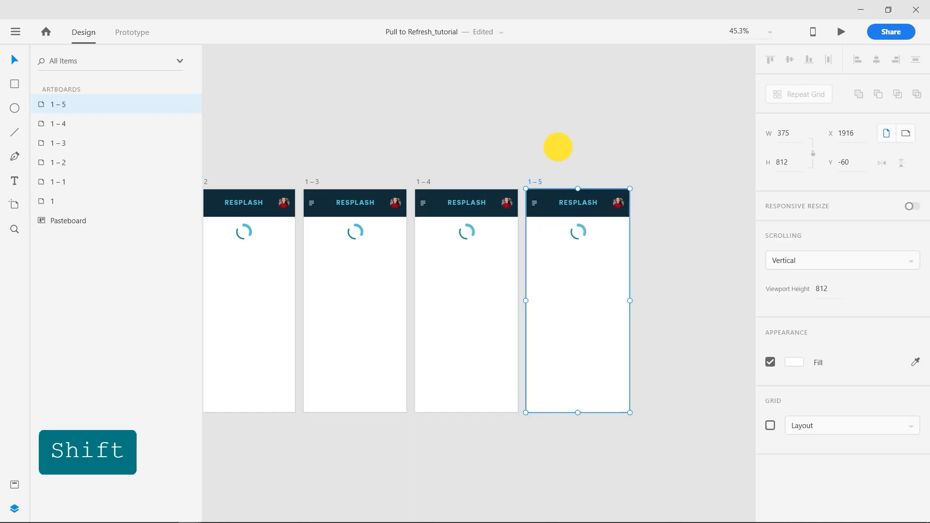
left_click(581, 231)
left_click(42, 123)
left_click(63, 143)
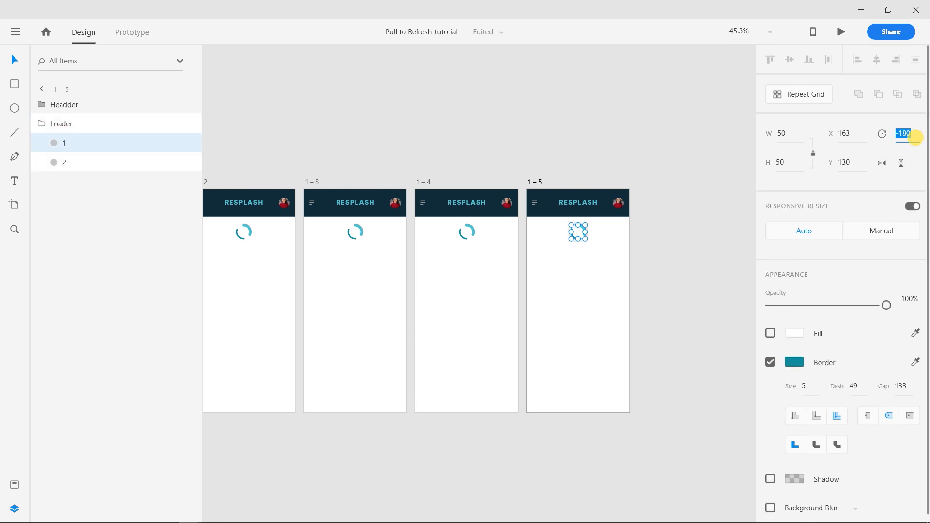
type("180")
key("Return")
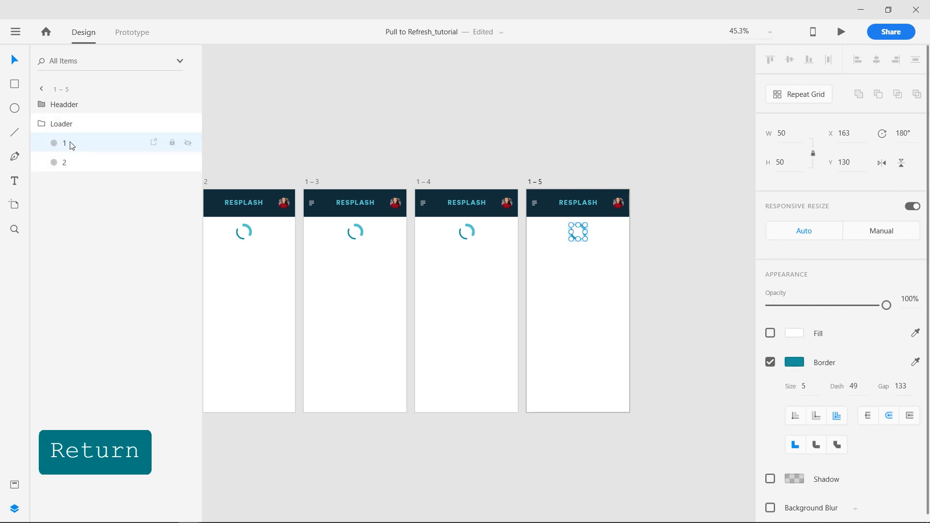
- Set the rotation of arc 2 in the sixth artboard's Loader group to 0°
left_click(67, 162)
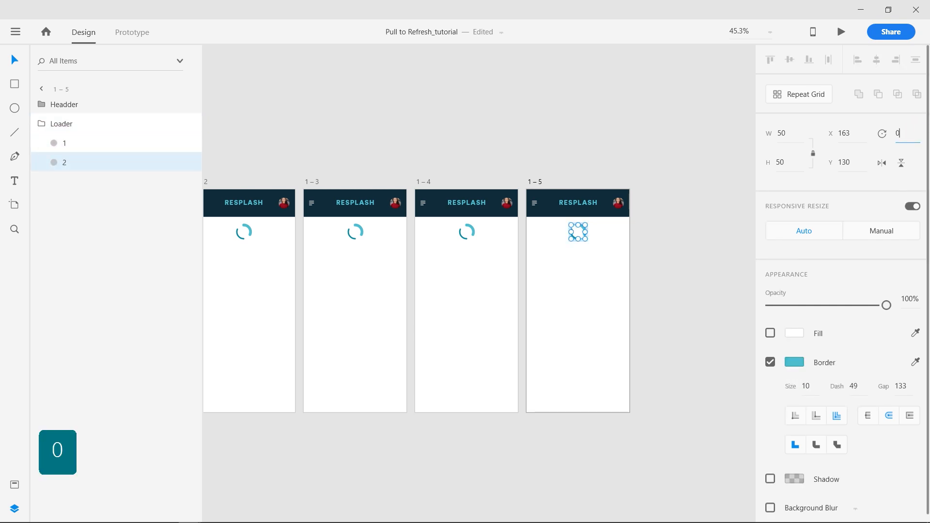
type("0")
key("Return")
left_click(681, 262)
- Move the sixth artboard's Loader group straight up to Y 34 so it sits hidden behind the header
scroll(575, 216, "up", 5)
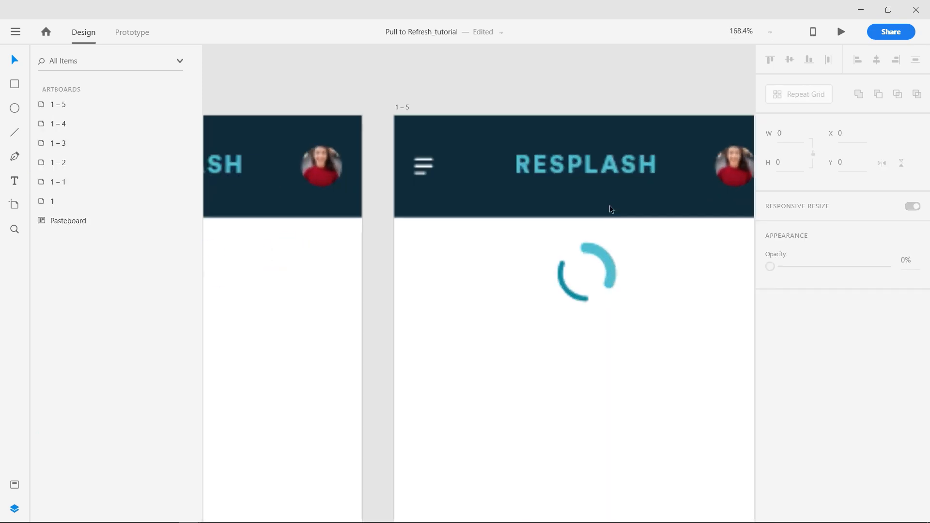
left_click(599, 252)
key("ctrl+z")
left_click_drag(602, 235, 600, 154)
left_click(576, 298)
scroll(488, 298, "down", 4)
scroll(489, 299, "down", 4)
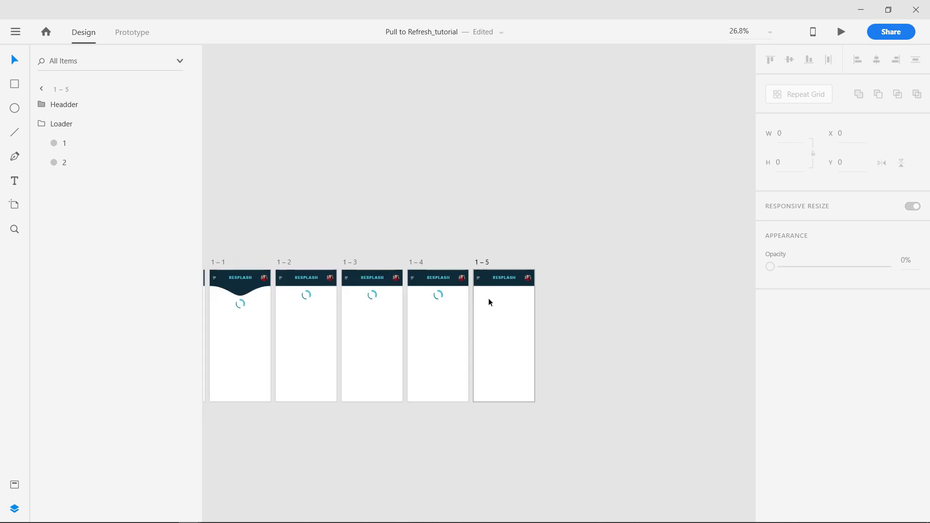
- Edit the rotation of the sixth artboard's Loader group as a whole
scroll(507, 286, "up", 4)
left_click(59, 123)
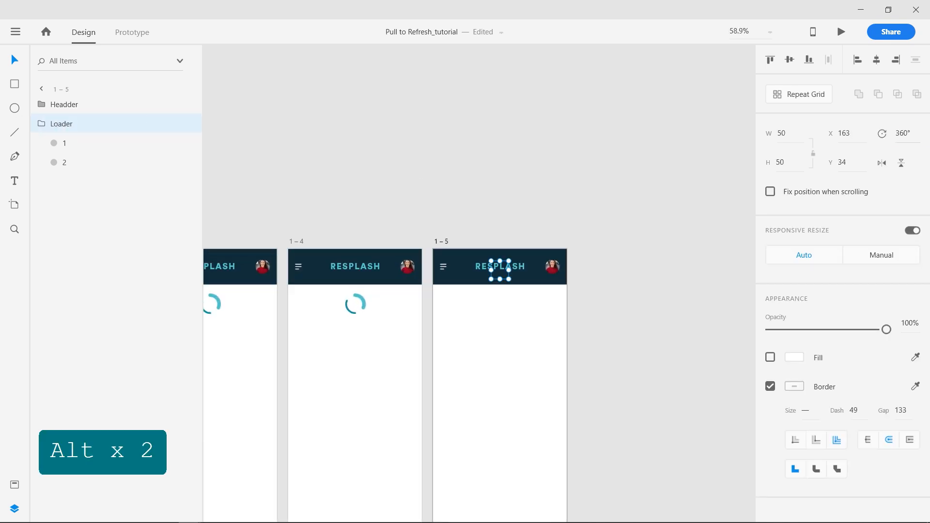
left_click(902, 133)
key("Return")
left_click(540, 205)
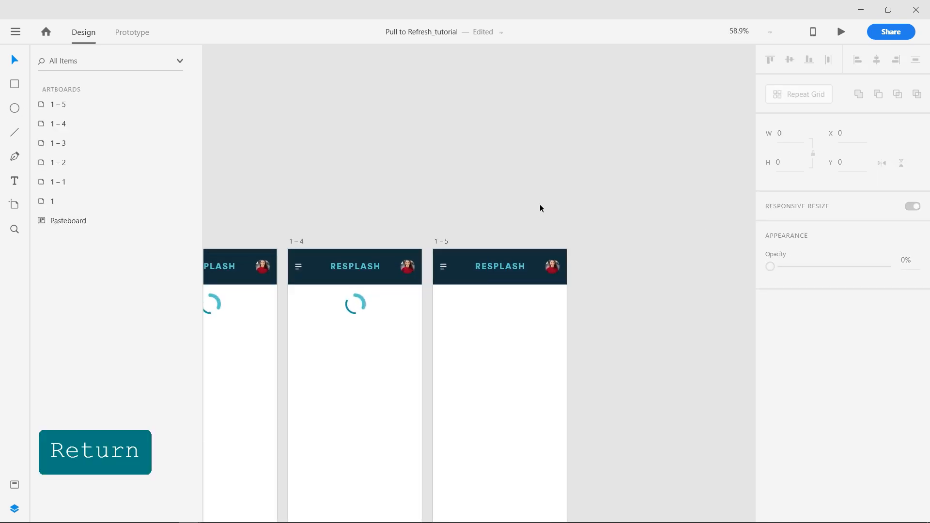
- Move the Top picks title and the Pics 1 photo group from the pasteboard onto the first artboard
scroll(540, 205, "down", 5)
key("space")
left_click_drag(390, 191, 473, 188)
scroll(310, 165, "up", 3)
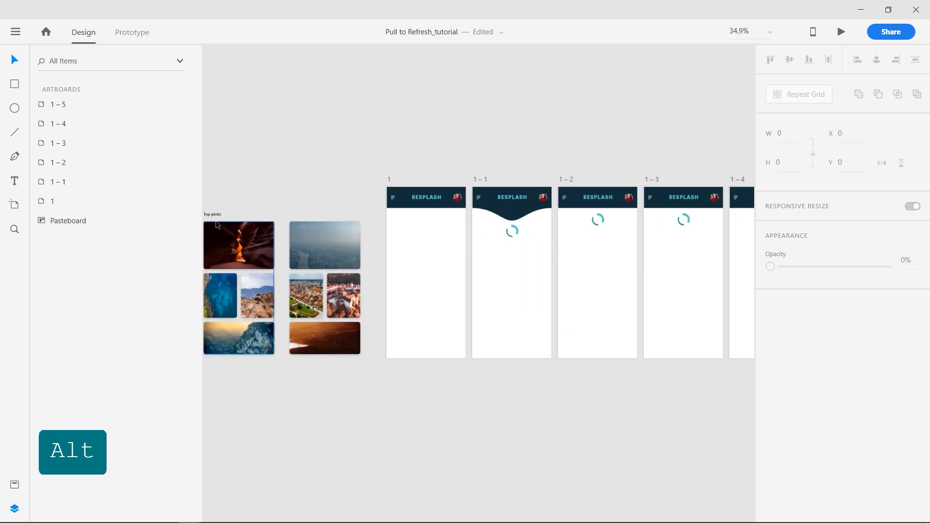
left_click_drag(228, 243, 416, 243)
- Copy the first artboard's Top picks title and photos onto the second artboard and nudge them down by 30
left_click(497, 426)
key("space")
left_click_drag(497, 426, 374, 383)
left_click(317, 211)
left_click_drag(316, 211, 428, 237)
scroll(382, 193, "up", 4)
key("shift+Down")
key("shift+Down")
key("shift+Down")
- Nudge the second artboard's Top picks title up to Y 225, leaving 20 above the photos
scroll(357, 235, "down", 3)
key("space")
left_click_drag(256, 177, 408, 223)
scroll(410, 213, "up", 5)
key("shift+Up")
key("shift+Up")
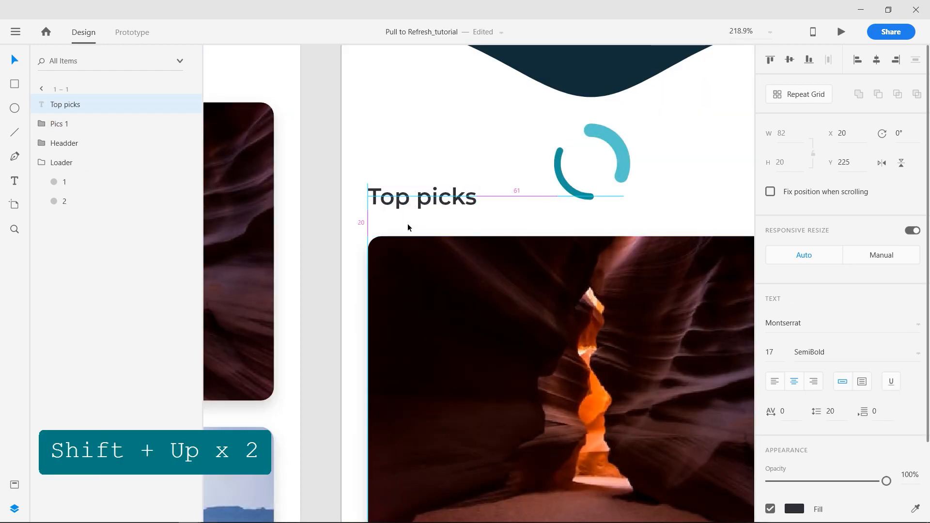
- Move the second artboard's Top picks title and photos down together to Y 245 and set their opacity to 70%
scroll(408, 224, "down", 3)
key("space")
left_click_drag(521, 237, 415, 262)
left_click(346, 267, "shift")
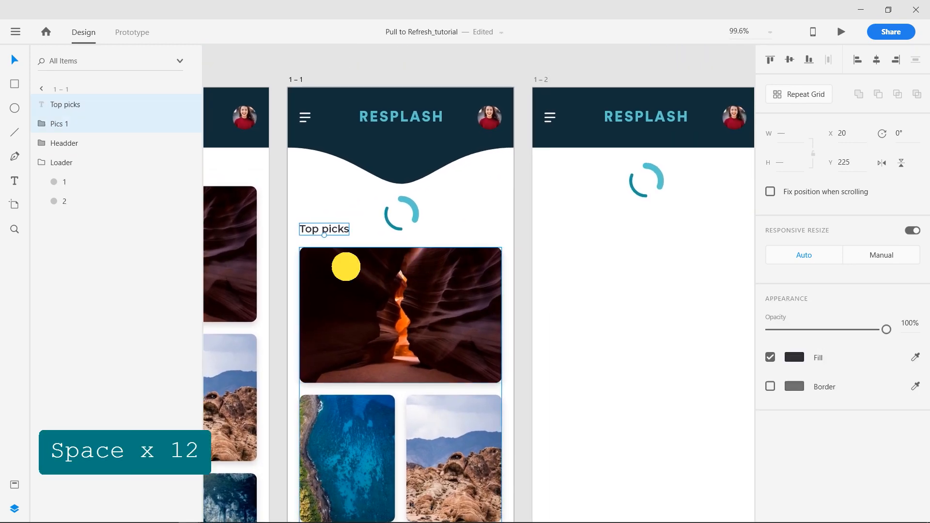
key("shift+Down")
key("shift+Down")
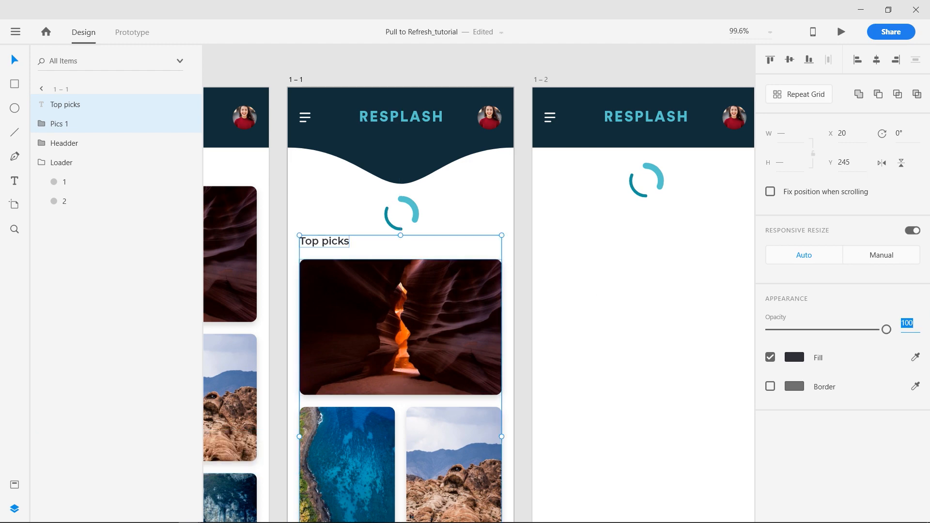
type("70")
key("Return")
- Copy the first artboard's Top picks title and photos onto the third, fourth and fifth artboards, below the loaders
scroll(522, 242, "down", 5)
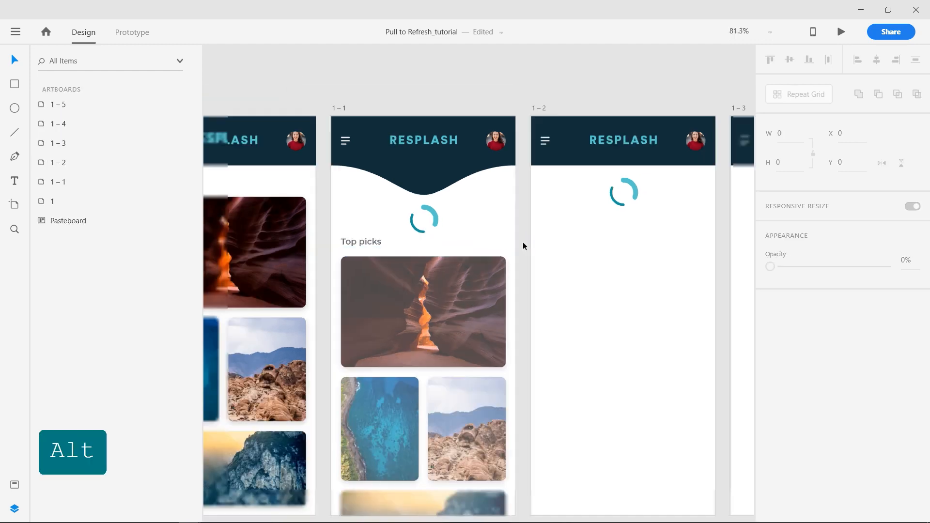
left_click(326, 216)
left_click(250, 157, "shift")
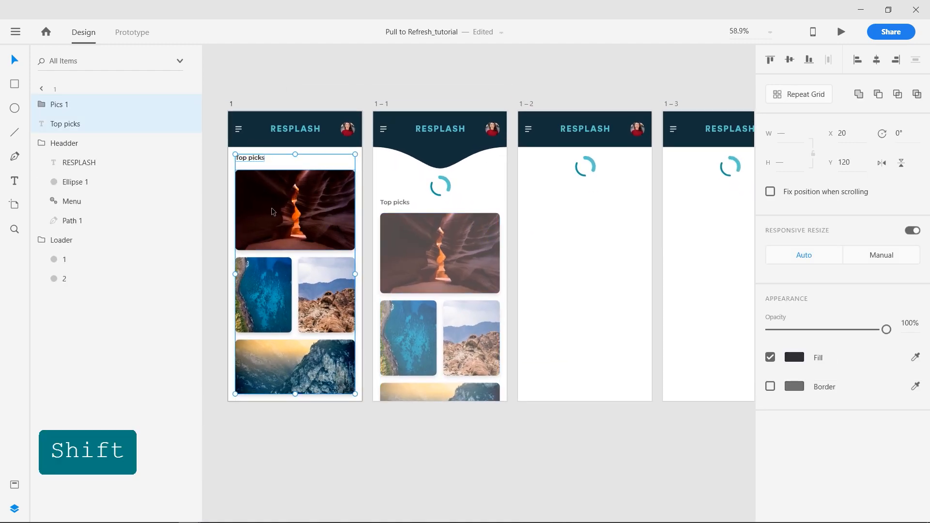
left_click_drag(296, 188, 595, 235)
scroll(623, 381, "down", 5)
left_click_drag(627, 278, 553, 304)
left_click(636, 438)
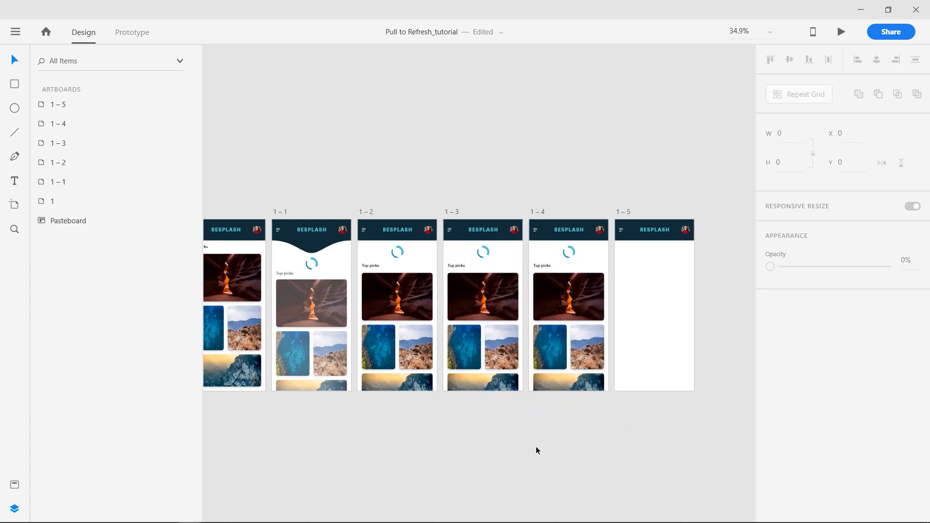
left_click(581, 331, "shift")
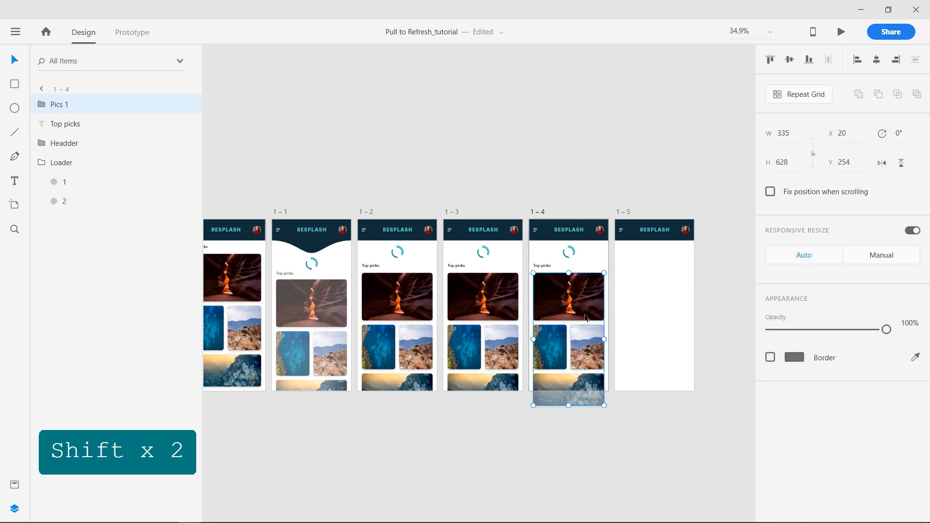
left_click_drag(581, 303, 660, 307)
key("ctrl+z")
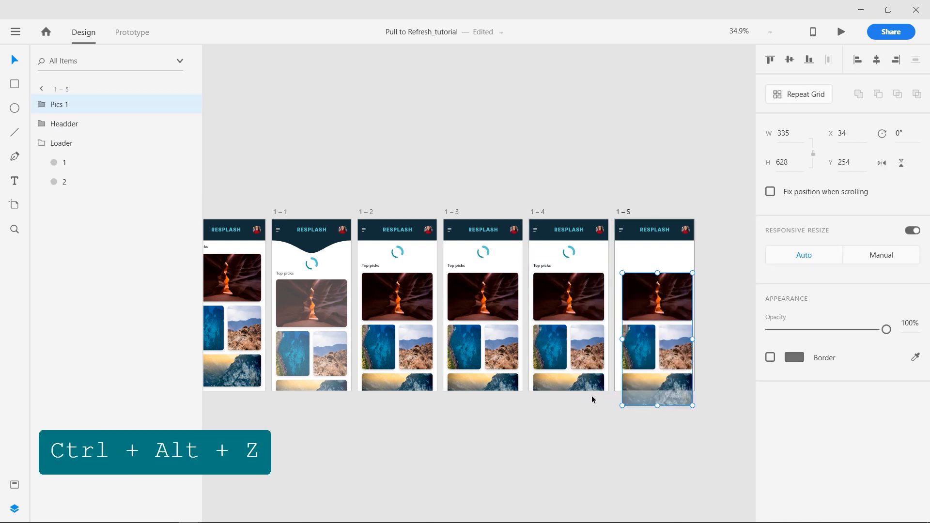
key("ctrl+z")
key("ctrl+z")
- Copy the Top picks title and photos onto the sixth artboard and move them up to just below the header
left_click_drag(557, 299, 627, 207)
left_click(567, 206)
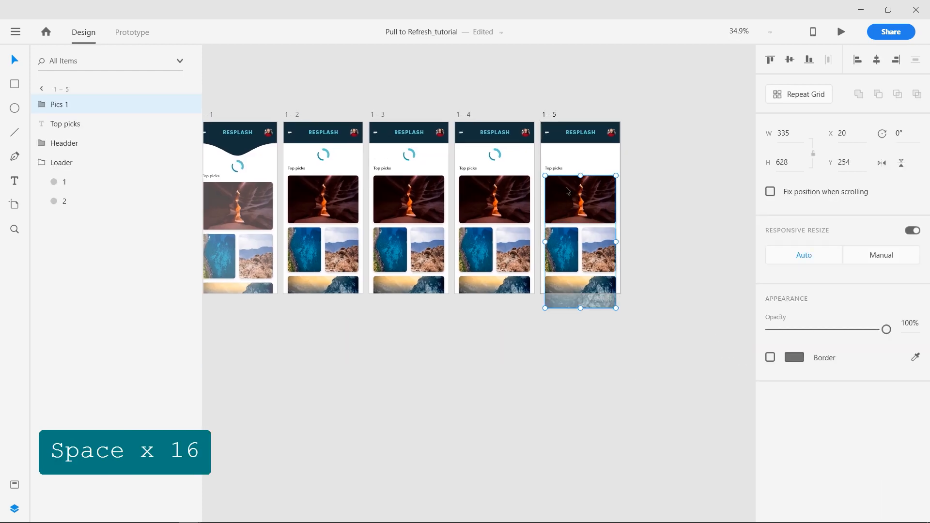
left_click(692, 264)
left_click_drag(581, 372, 558, 169)
mouse_move(565, 217)
left_mouse_down()
mouse_move(563, 202)
mouse_move(579, 256)
mouse_move(560, 213)
left_mouse_up()
scroll(576, 283, "up", 5)
key("shift+Up")
key("shift+Up")
scroll(577, 284, "down", 7)
left_click(510, 335)
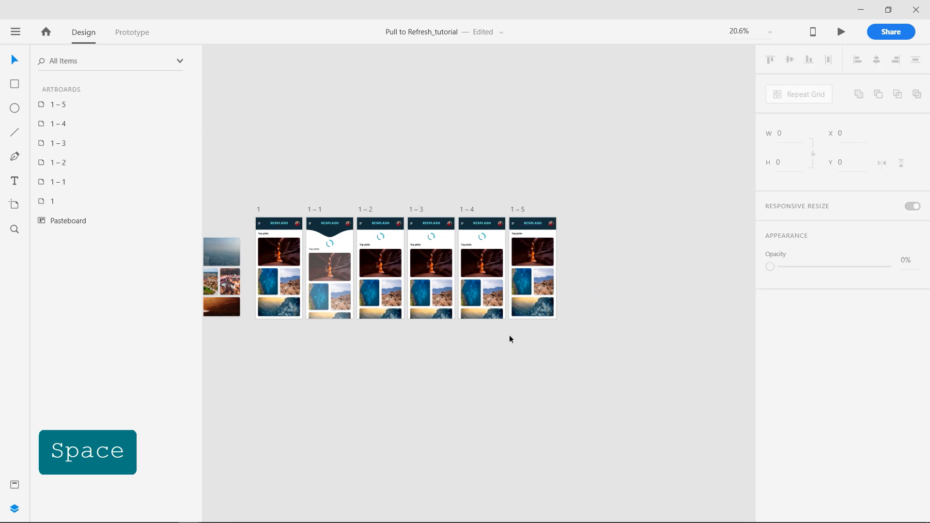
- Move the sixth artboard's Pics 1 group down to Y 809, just overlapping the artboard's lower edge
scroll(520, 325, "up", 7)
left_click(552, 101)
left_click_drag(552, 101, 562, 333)
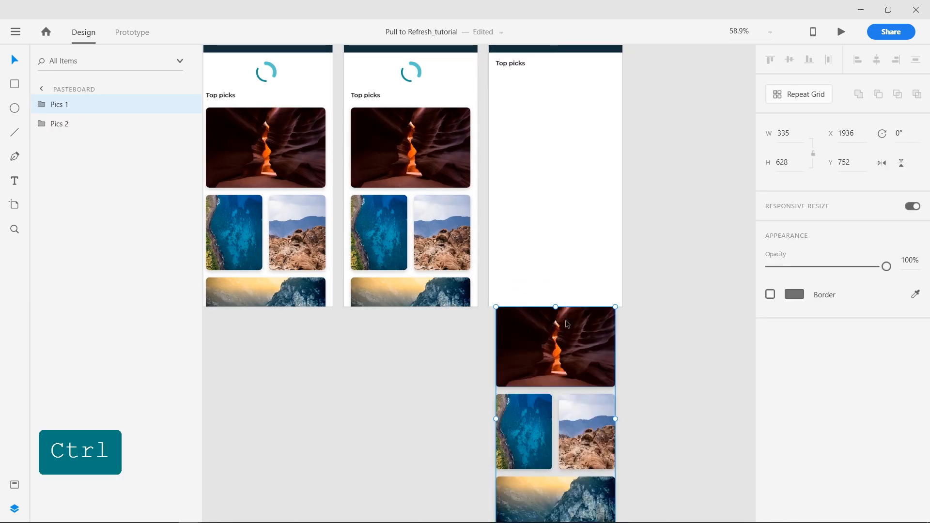
scroll(566, 320, "up", 8)
left_click_drag(526, 302, 526, 296)
scroll(584, 365, "down", 5)
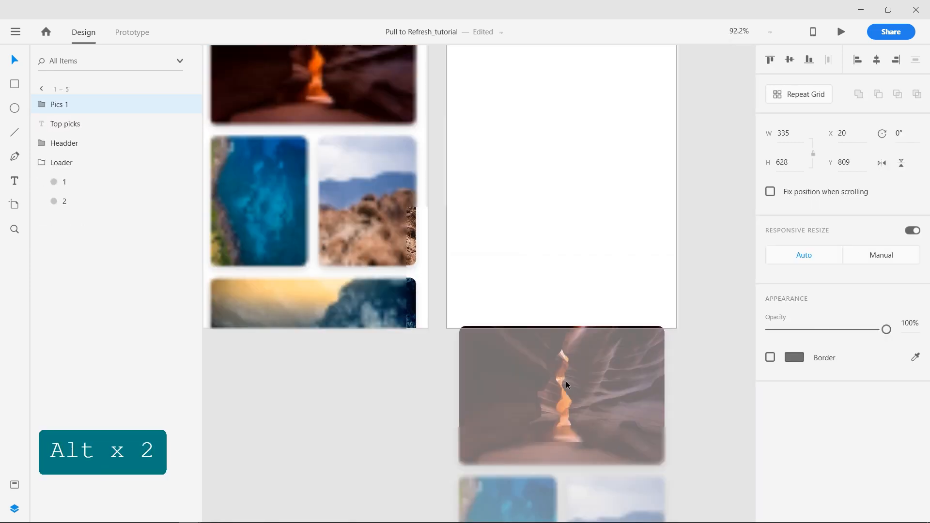
- Spread the sixth artboard's Pics 1 photos apart vertically beneath the artboard, staggering the two middle photos
scroll(566, 385, "down", 5)
left_click_drag(566, 385, 517, 188)
double_click(517, 263)
left_click_drag(500, 144, 518, 277)
scroll(544, 386, "down", 1)
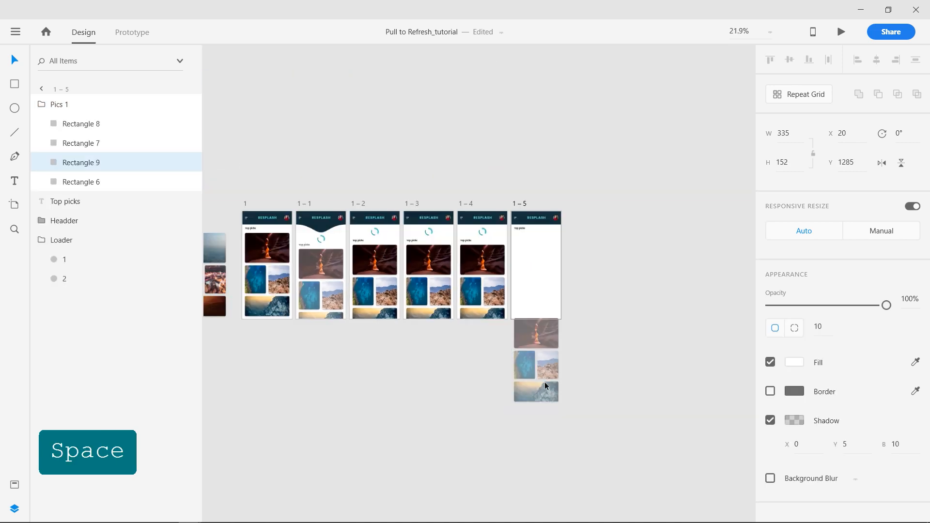
scroll(544, 386, "down", 1)
left_click_drag(540, 391, 538, 464)
left_click_drag(549, 375, 532, 381)
left_click(604, 342)
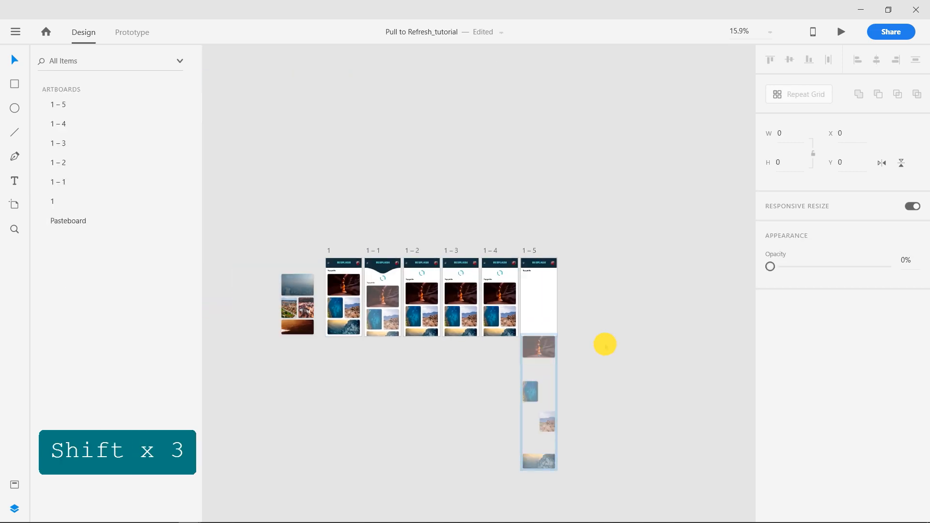
- Set the opacity of the sixth artboard's Pics 1 group to 0%
left_click(543, 336)
left_click_drag(886, 328, 775, 338)
left_click(640, 361)
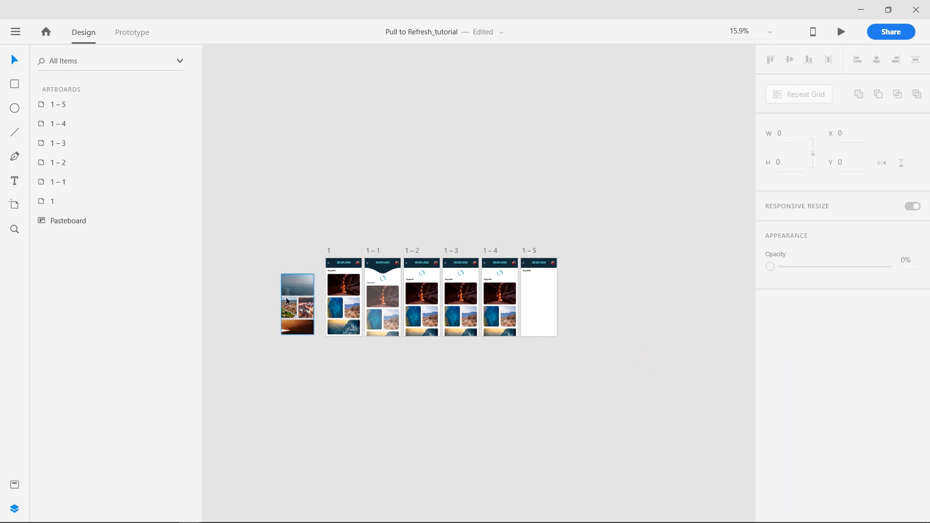
- Place the Pics 2 photos above the fifth artboard, overlapping its upper edge, and on the sixth artboard below Top picks at Y 164
left_click(293, 282)
left_click_drag(294, 282, 493, 412)
scroll(539, 282, "up", 5)
key("shift+Up")
key("shift+Up")
scroll(538, 205, "down", 5)
left_click_drag(482, 309, 488, 283)
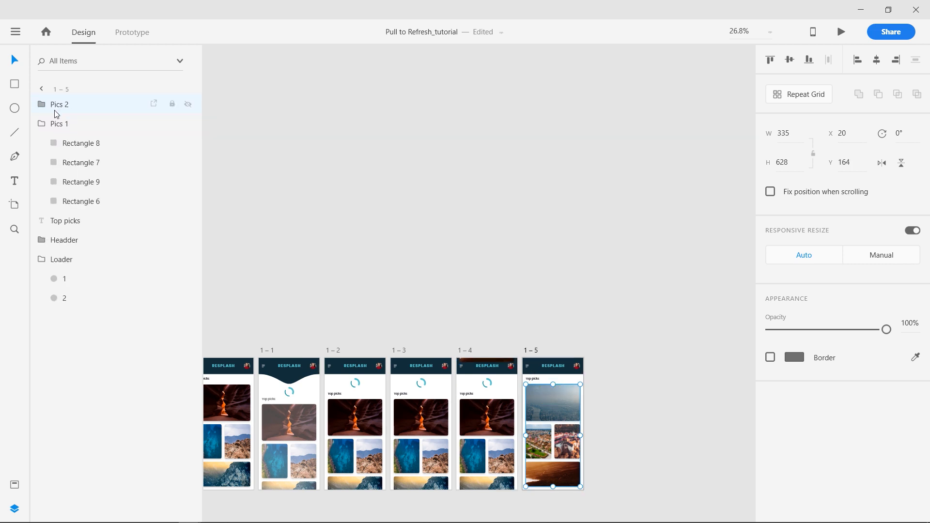
- Send the Pics 1 groups on the first five artboards to the back
key("space")
left_click_drag(557, 327, 535, 205)
left_click(465, 303)
left_click(402, 305)
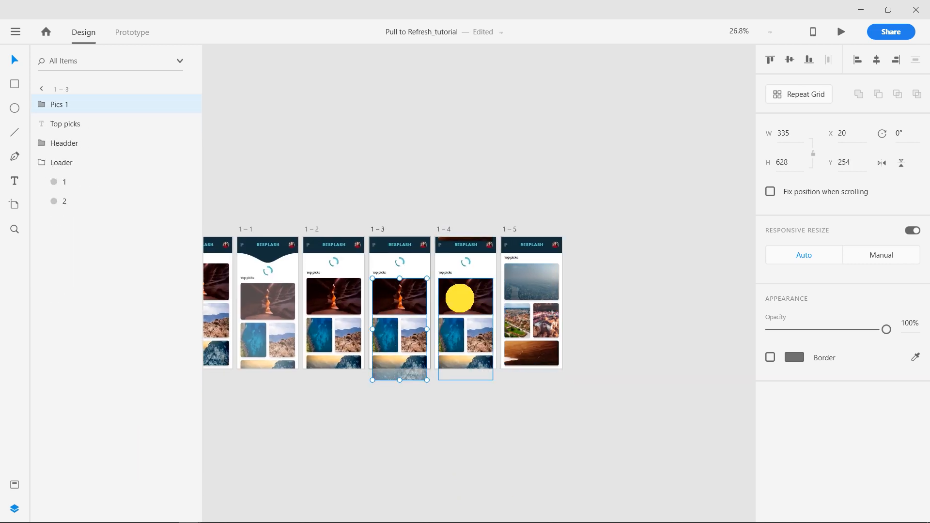
left_click(335, 310, "shift")
left_click(278, 303, "shift")
left_click(224, 294, "shift")
key("ctrl+shift+bracketleft")
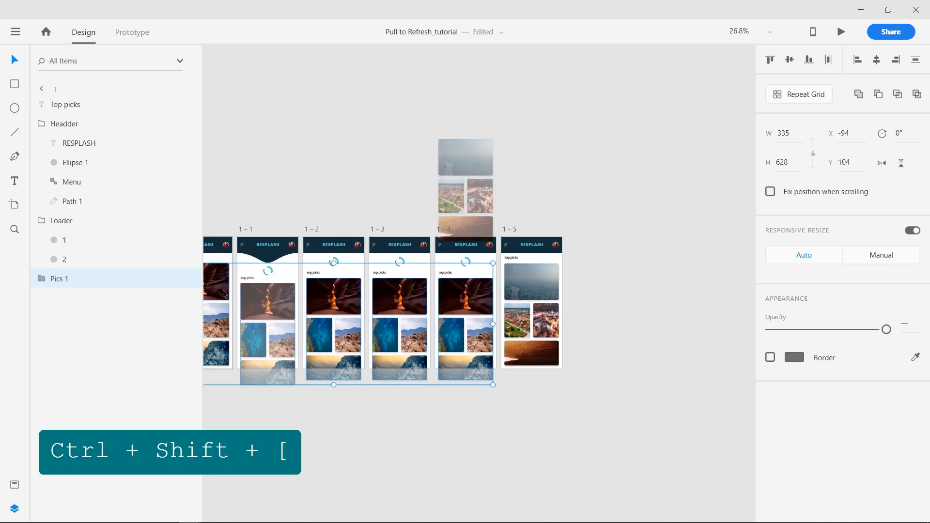
key("Escape")
- Send the sixth artboard's Pics 1 and Pics 2 groups and the fifth artboard's Pics 2 group to the back
left_click(534, 369)
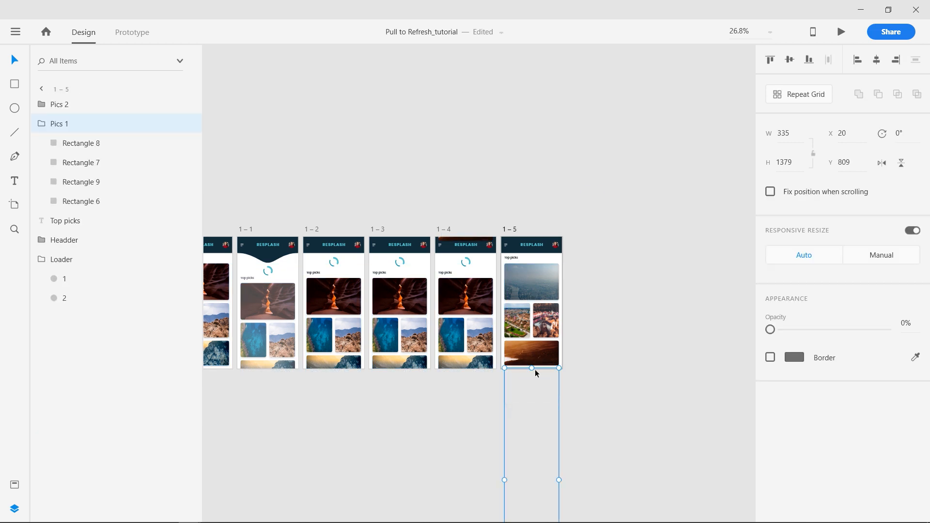
key("ctrl+shift+bracketleft")
left_click(531, 339)
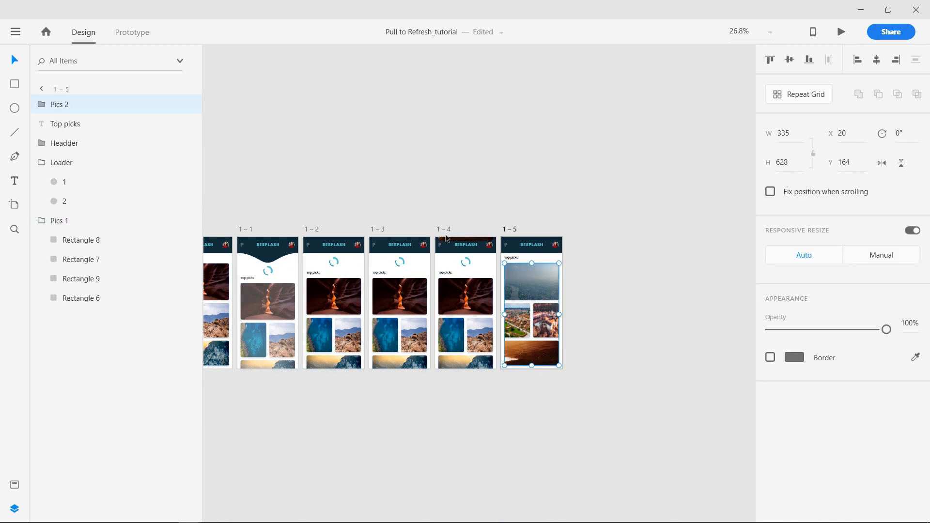
key("ctrl+shift+bracketleft")
left_click(452, 237)
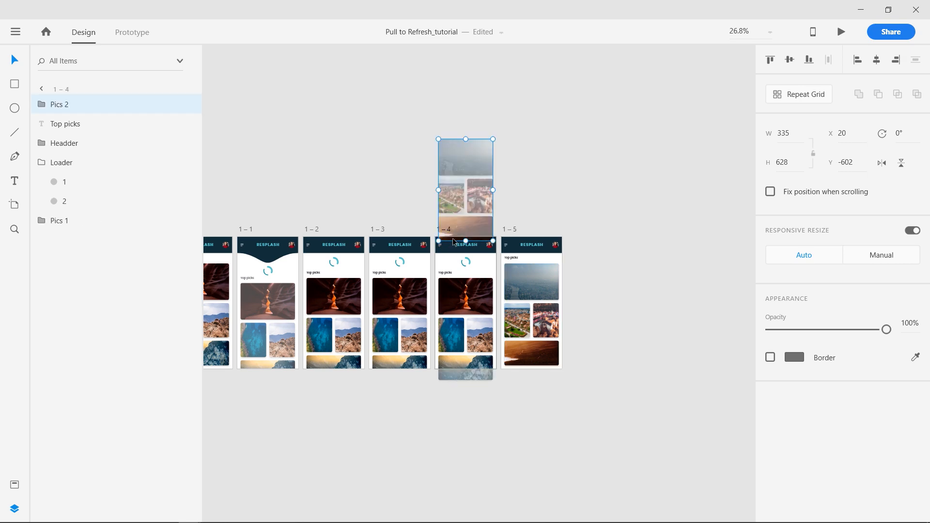
key("ctrl+shift+bracketleft")
left_click(533, 185)
- Move the fifth artboard's Pics 2 group up to Y -618, still slightly overlapping the artboard's upper edge
left_click(457, 235)
scroll(457, 234, "up", 9)
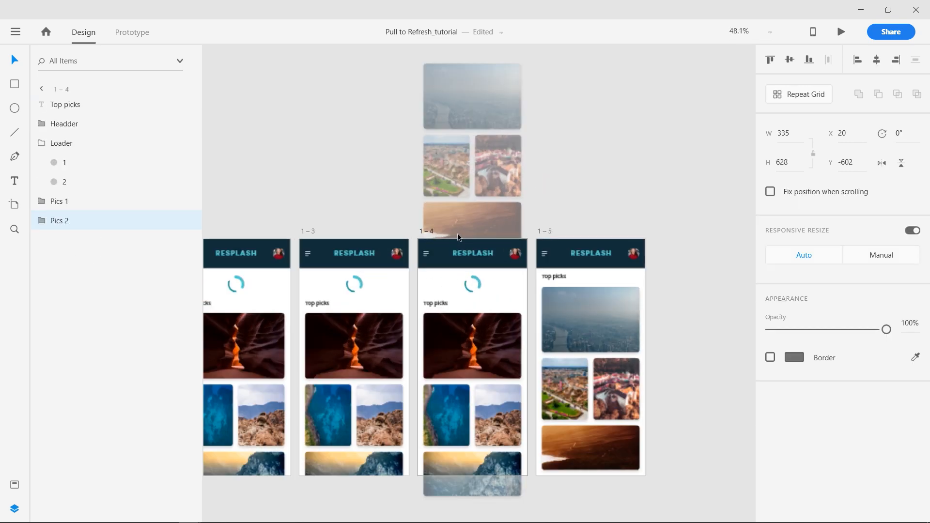
left_click_drag(484, 241, 484, 220)
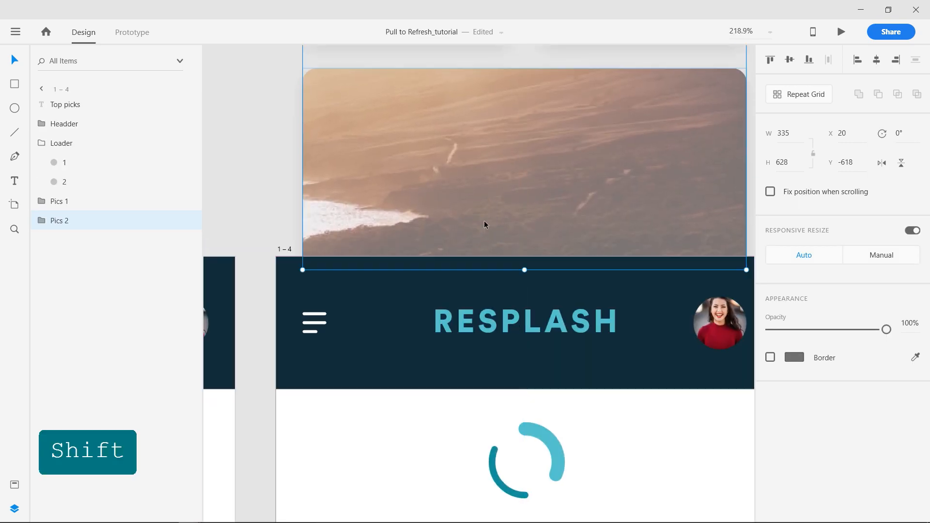
scroll(469, 352, "down", 6)
left_click_drag(467, 351, 471, 374)
scroll(471, 374, "down", 5)
- Spread the fifth artboard's Pics 2 photos apart vertically above the artboard, staggering the two middle photos
double_click(483, 318)
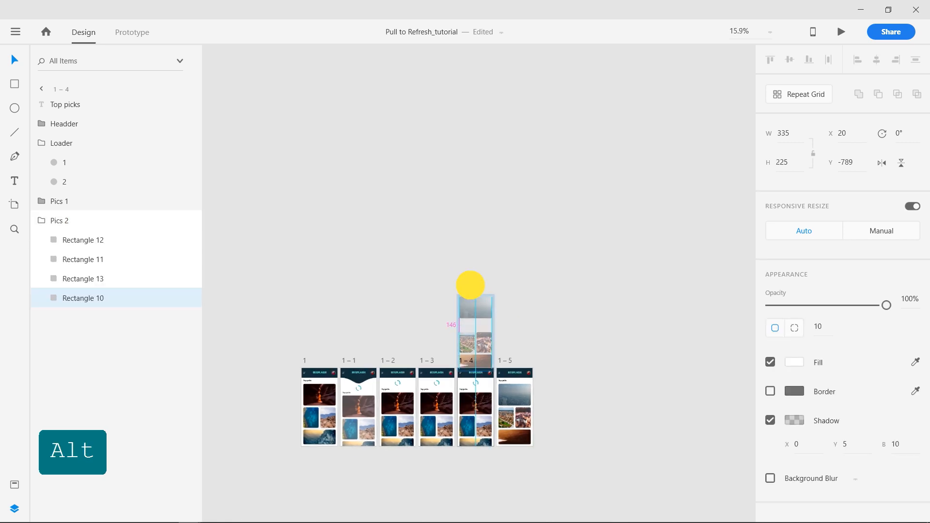
left_click_drag(471, 285, 470, 211)
left_click_drag(470, 339, 470, 290)
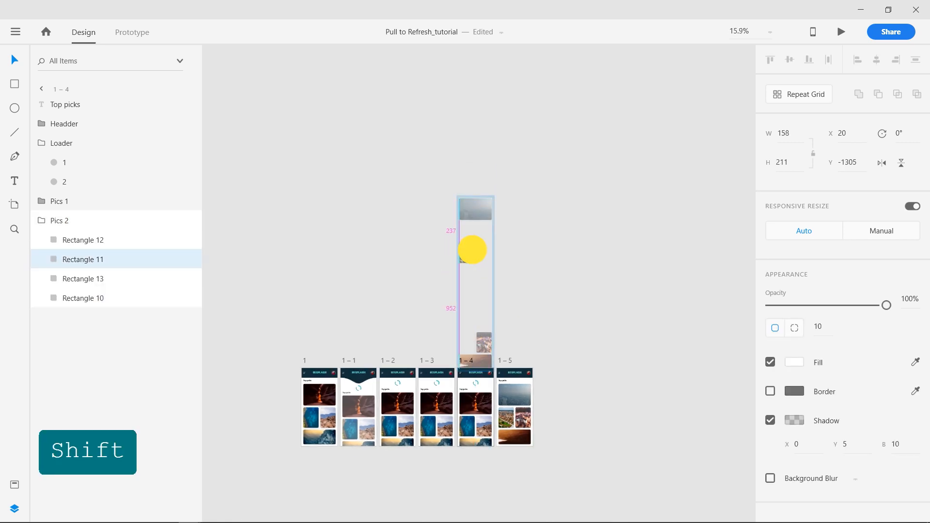
left_click_drag(473, 249, 467, 253)
left_click_drag(483, 342, 482, 303)
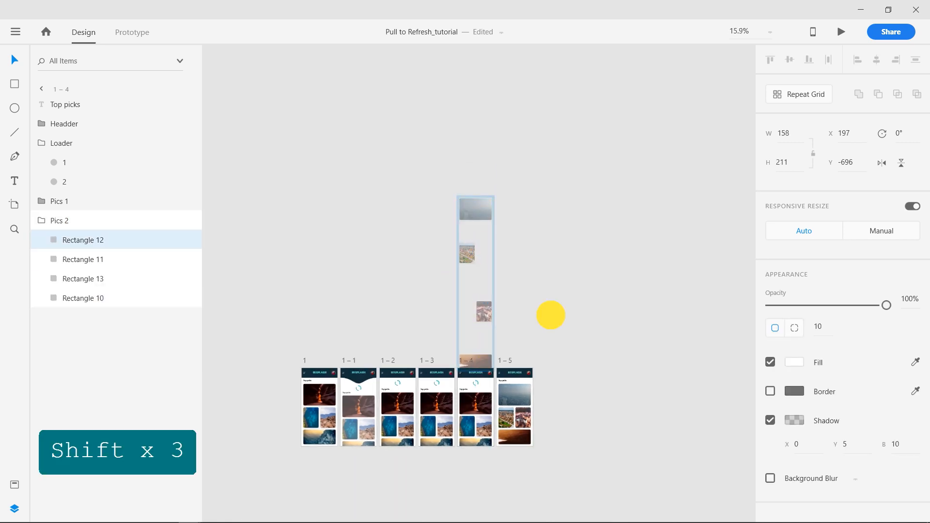
left_click(551, 315)
scroll(382, 406, "up", 4)
left_click_drag(337, 294, 373, 151)
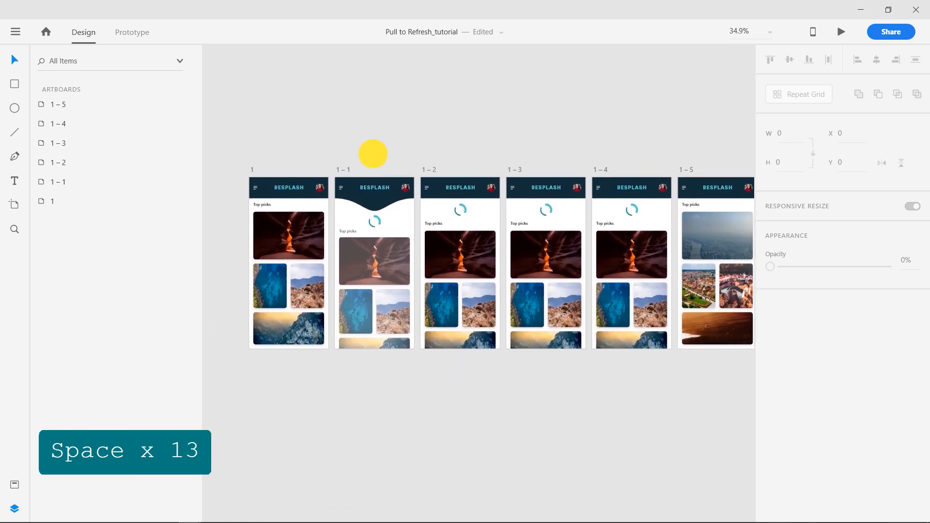
scroll(372, 153, "down", 3)
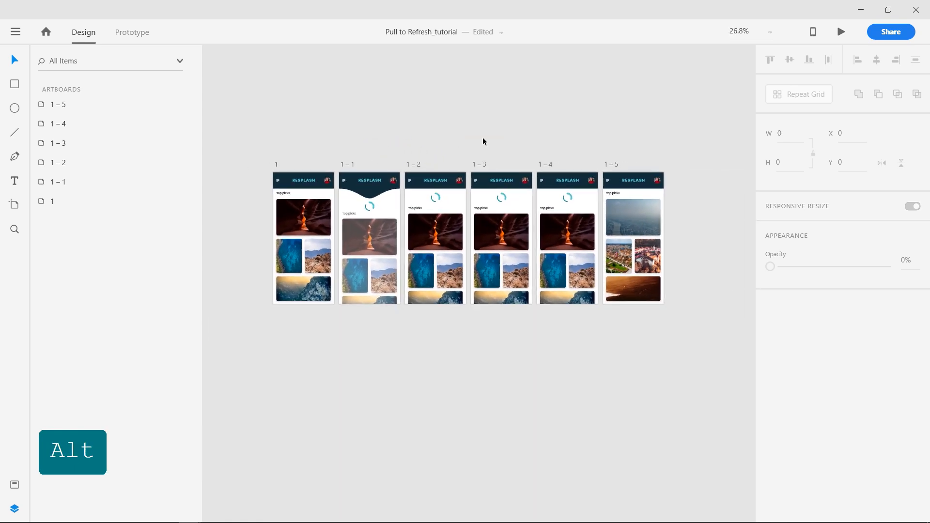
key("alt")
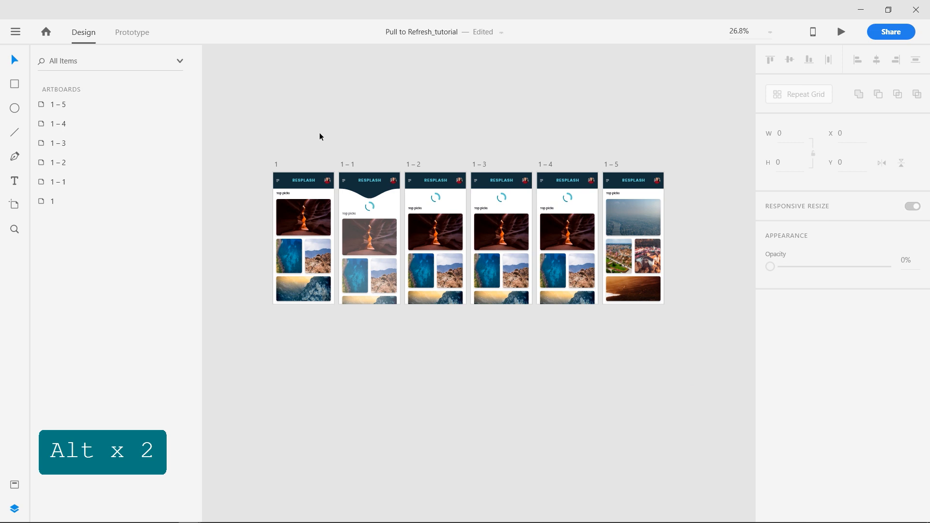
- In Prototype mode, link the first artboard's Pics 1 group to artboard 1 – 1 with a Drag trigger, Auto-Animate and Ease In-Out easing
left_click(121, 33)
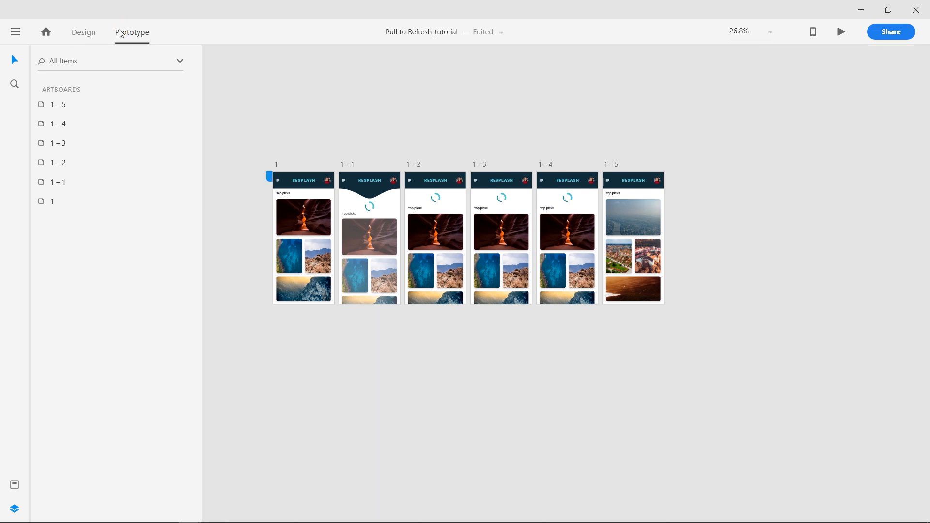
left_click(308, 214)
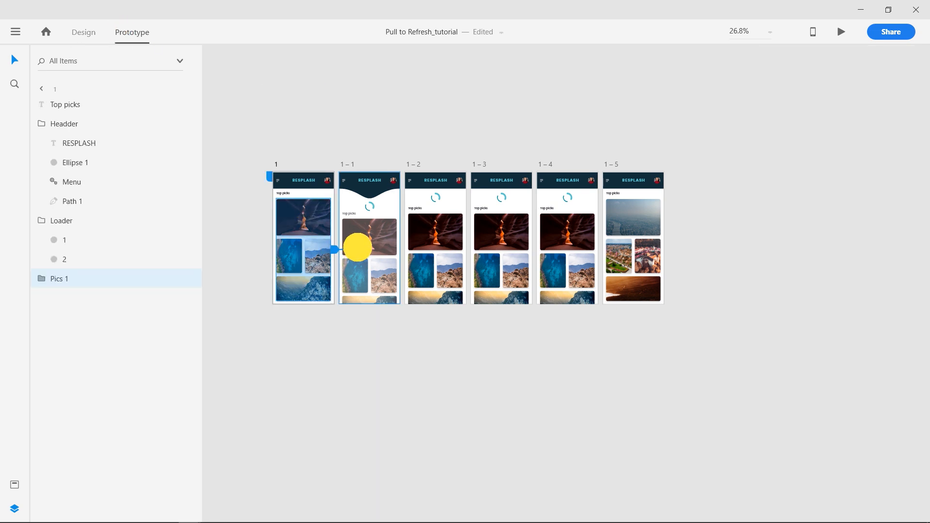
left_click_drag(361, 247, 364, 250)
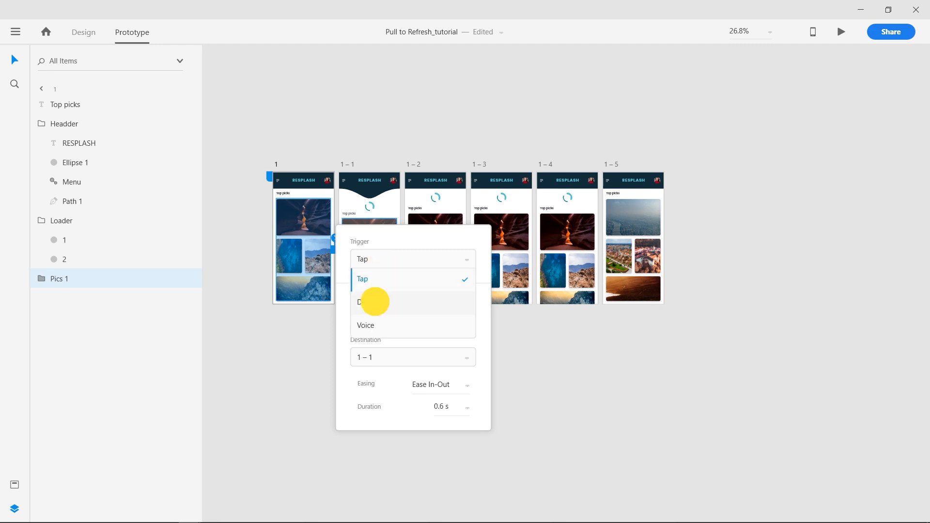
left_click(375, 301)
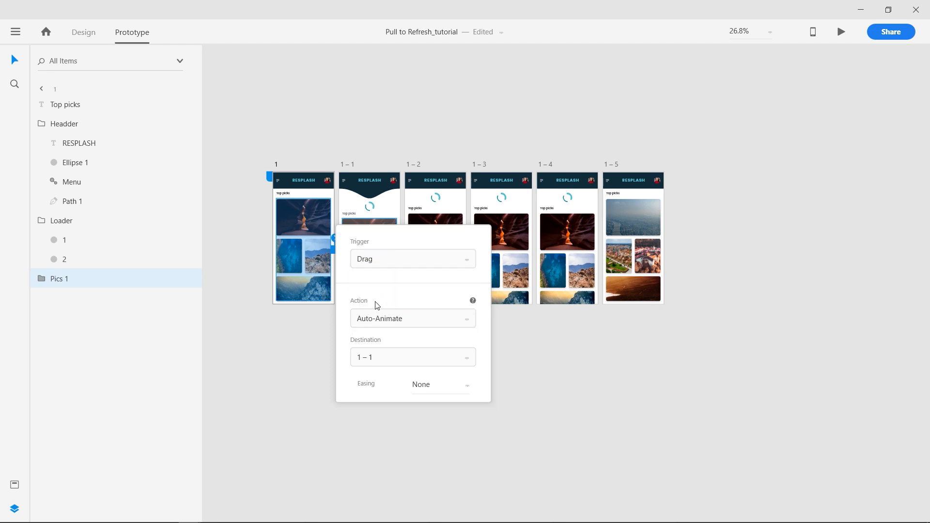
left_click(466, 388)
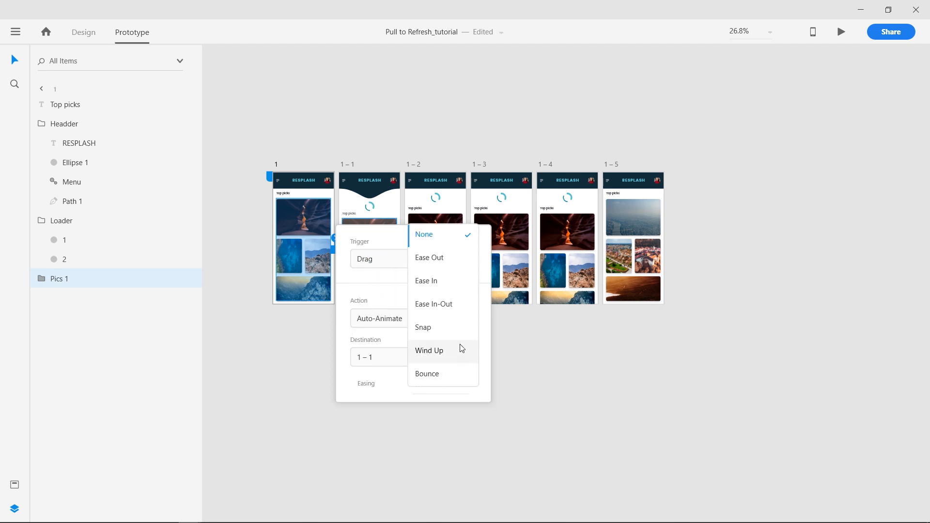
left_click(448, 305)
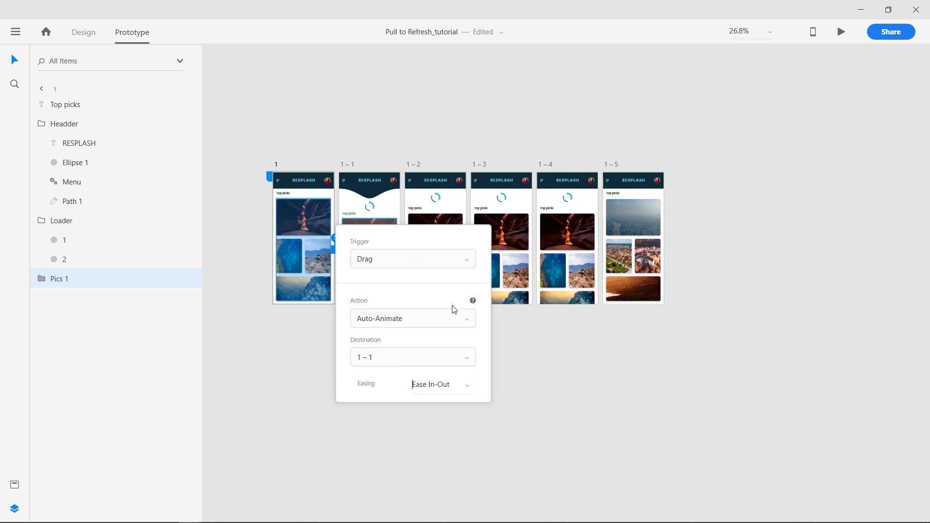
left_click(564, 386)
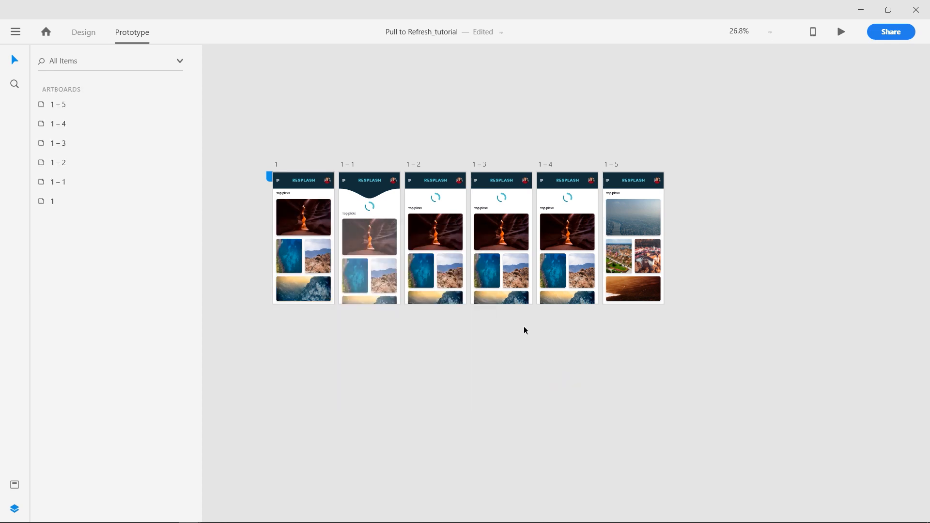
- Link artboard 1 – 1 to 1 – 2 with a Time trigger, 0 s delay, Auto-Animate, Ease In-Out and 0.6 s duration
left_click(395, 208)
left_click(405, 225)
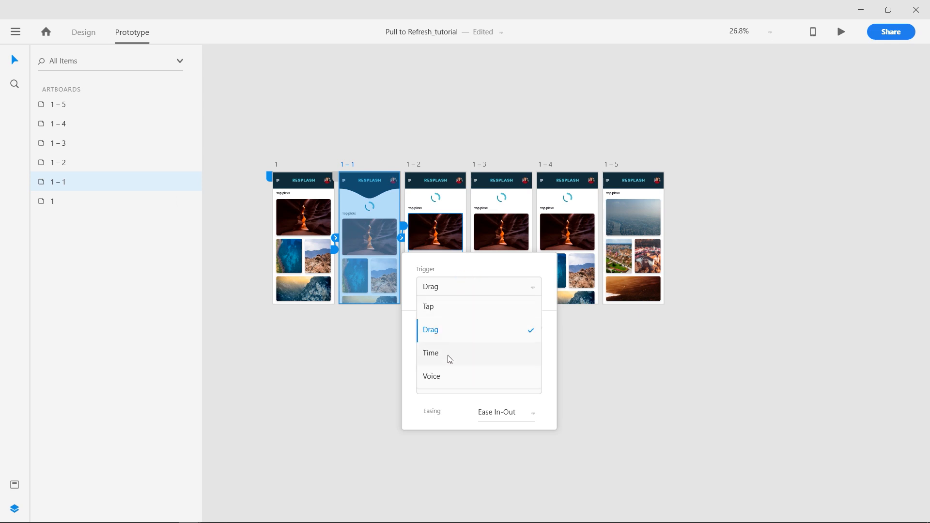
left_click(450, 359)
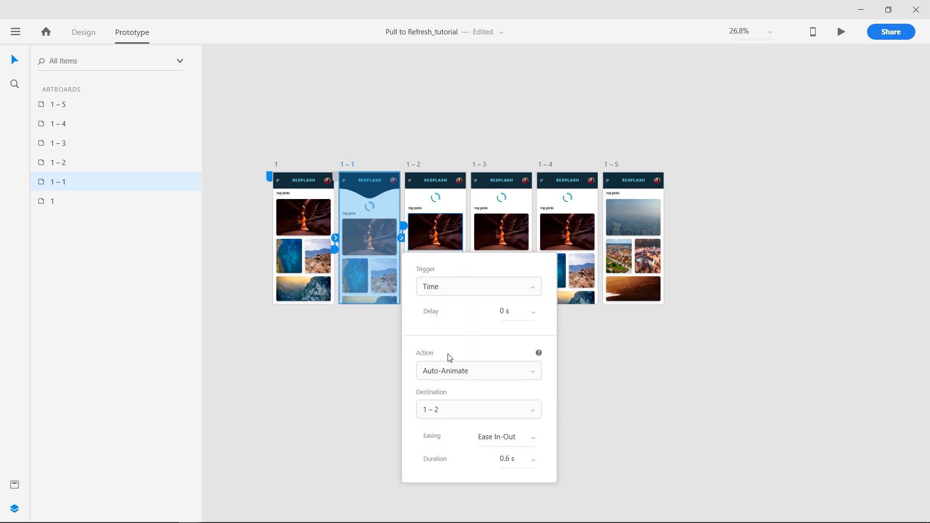
left_click(574, 455)
left_click(458, 208)
left_click(484, 228)
key("ctrl+z")
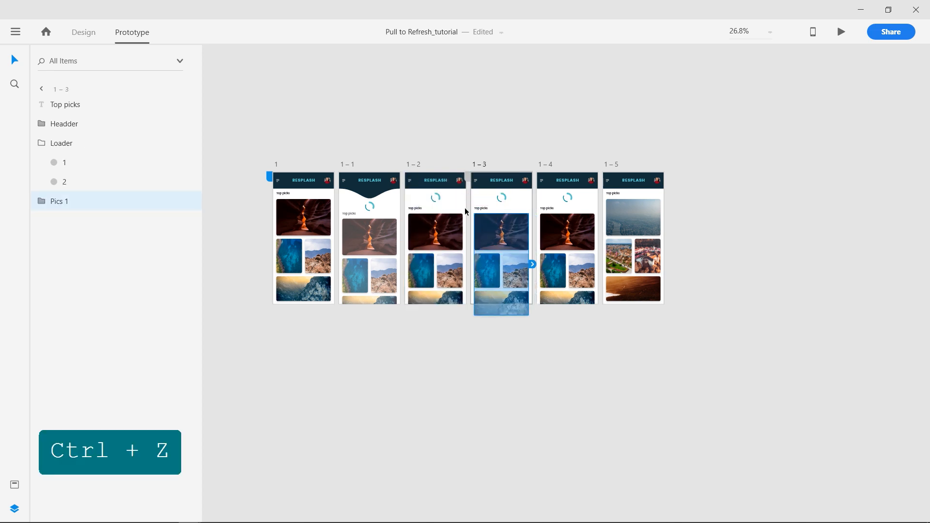
- Link artboards 1 – 2, 1 – 3 and 1 – 4 each to the following artboard with 0 s Time triggers, Auto-Animate, Ease In-Out and 0.6 s duration
left_click(471, 225)
left_click(670, 390)
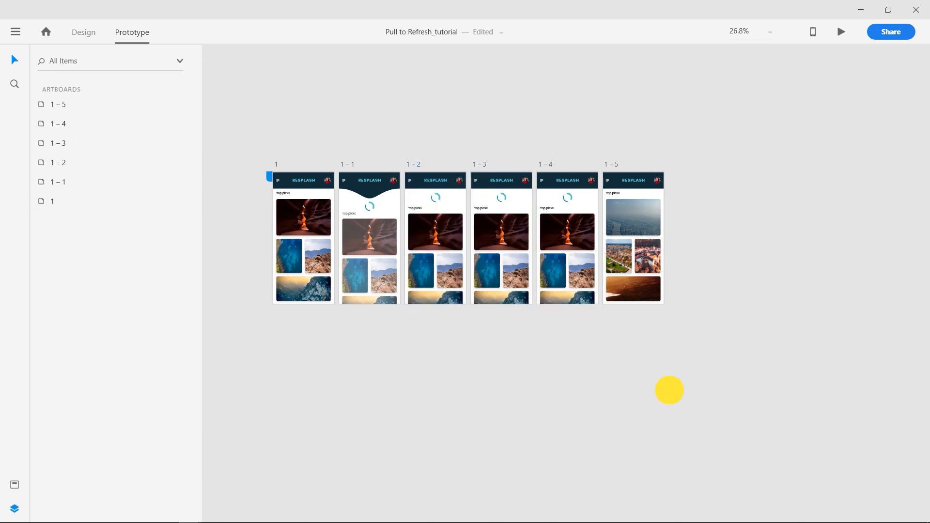
left_click(482, 200)
left_click_drag(535, 226, 553, 245)
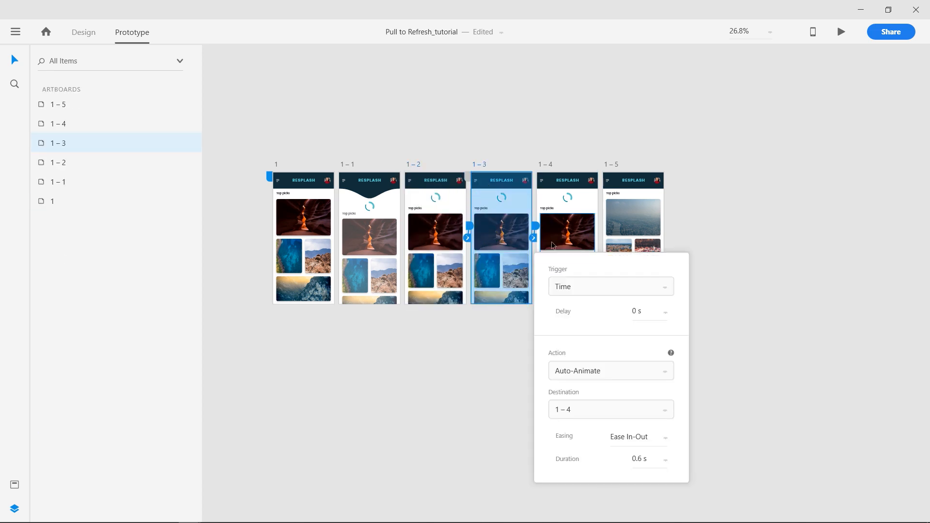
left_click(762, 362)
left_click(586, 209)
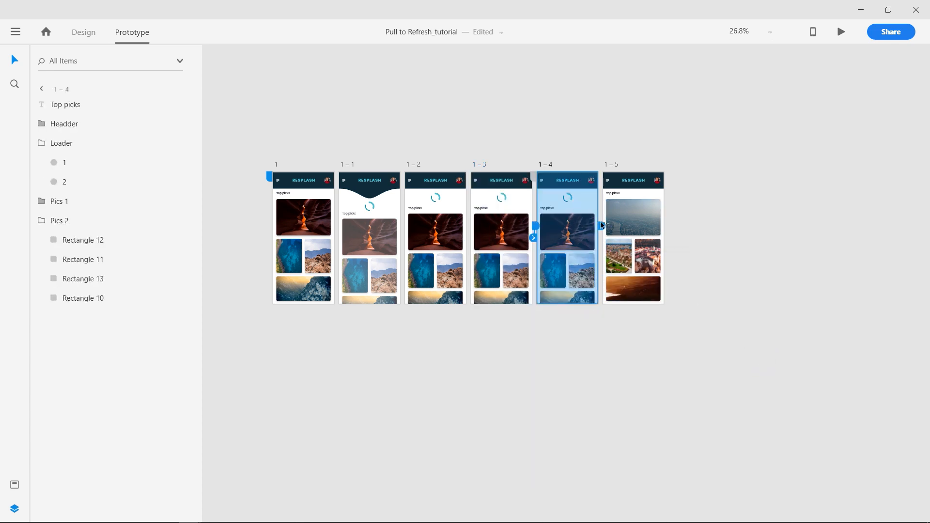
left_click_drag(602, 226, 630, 244)
left_click(843, 184)
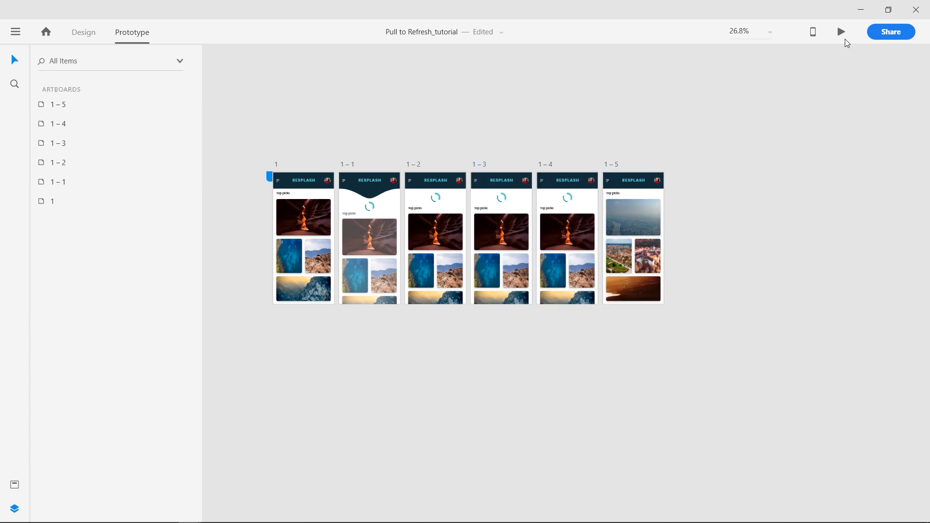
- Preview the prototype, pull the photos down to play the refresh animation, and restart the preview
left_click(842, 33)
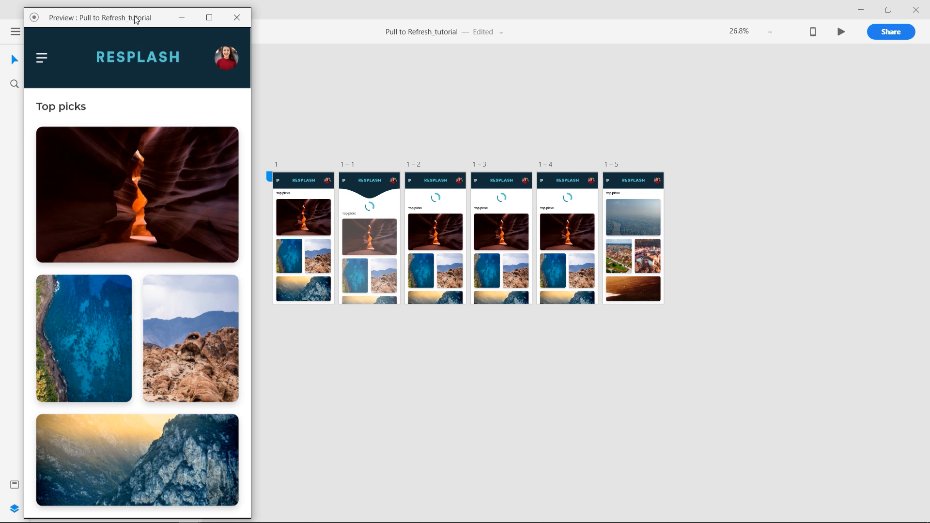
left_click_drag(136, 20, 567, 14)
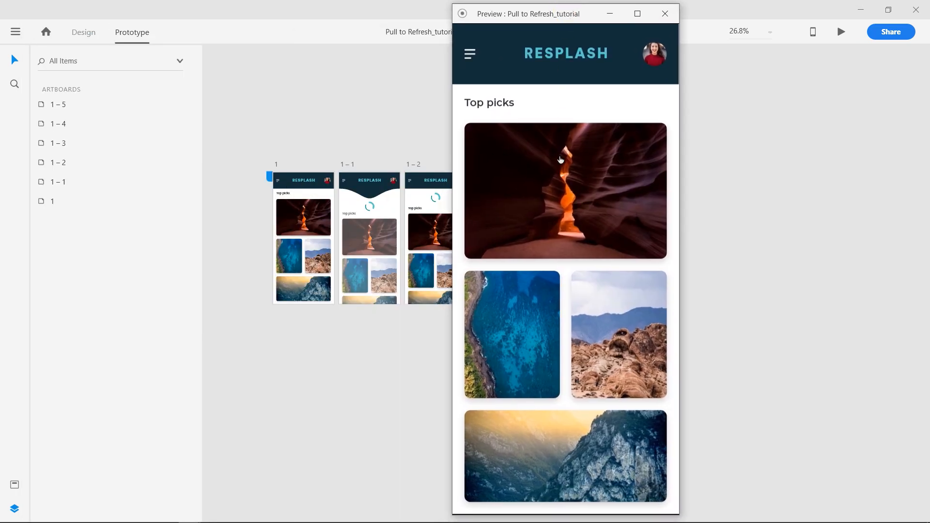
left_click_drag(565, 163, 578, 277)
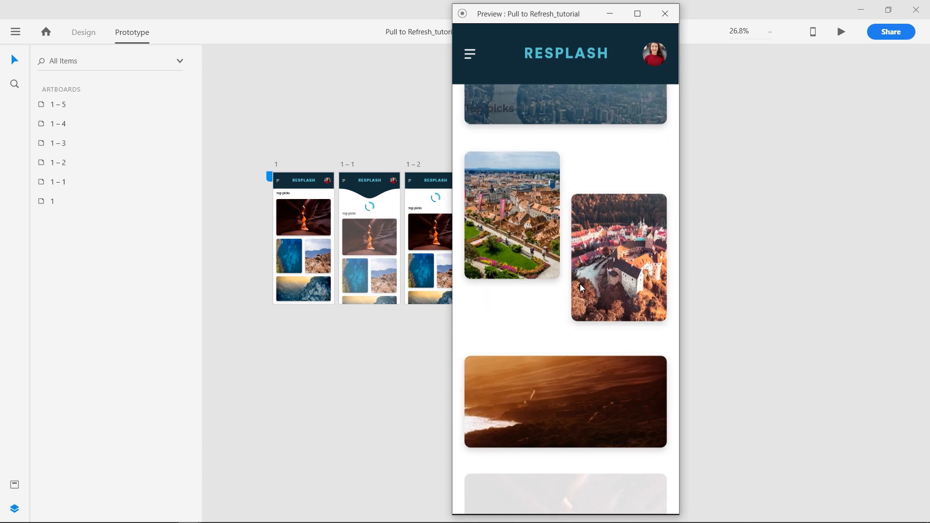
key("alt+F4")
left_click(839, 35)
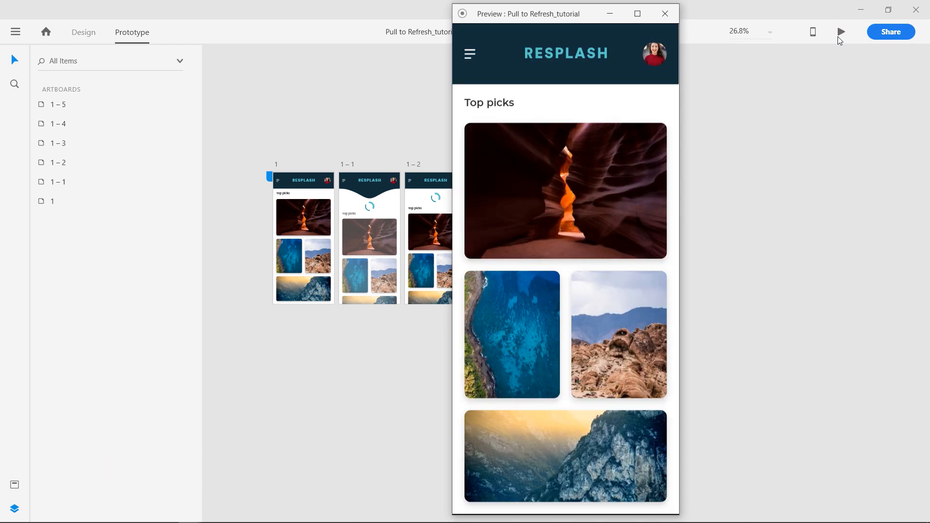
- Pull the photos down once more in the restarted preview to replay the refresh animation, and close the preview
left_click_drag(555, 164, 563, 239)
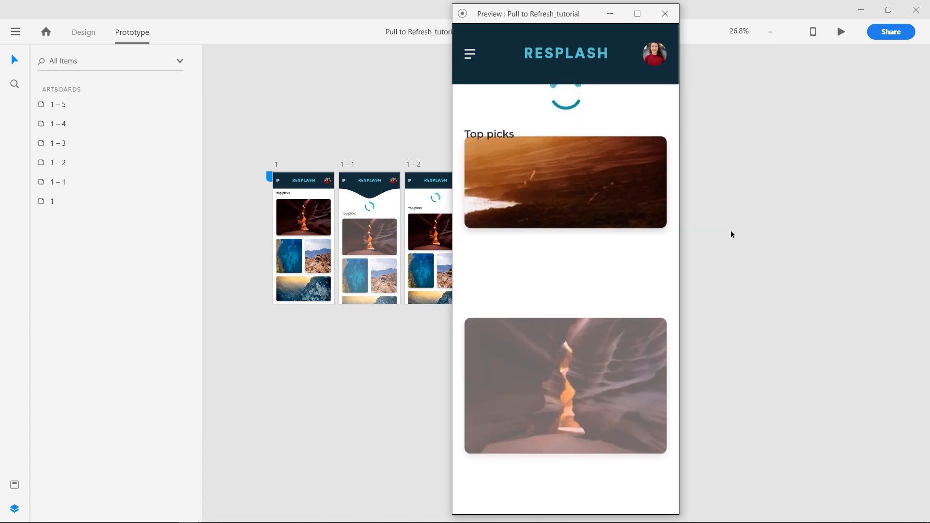
left_click(665, 13)
- Set the duration of the Auto-Animate transition from artboard 1 – 4 to 1 – 5 to 0.8 s
left_click(592, 237)
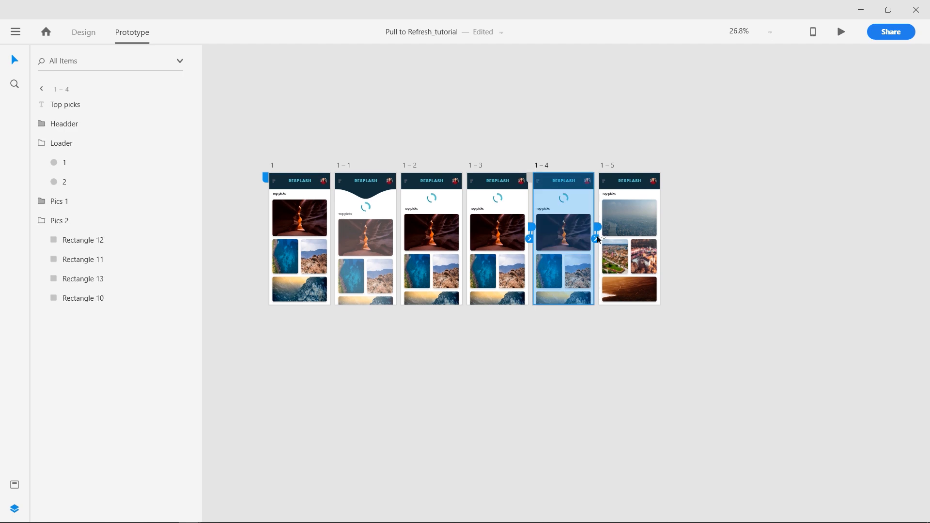
left_click(600, 235)
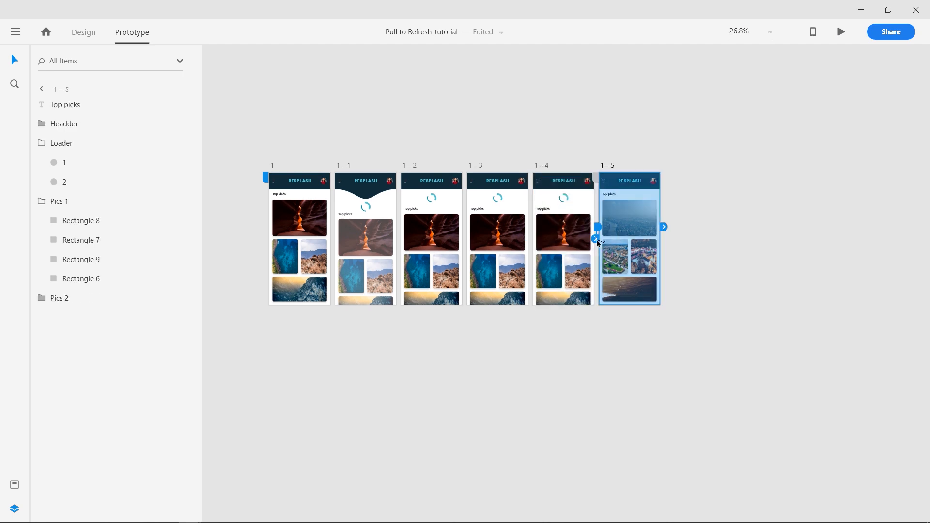
left_click(596, 239)
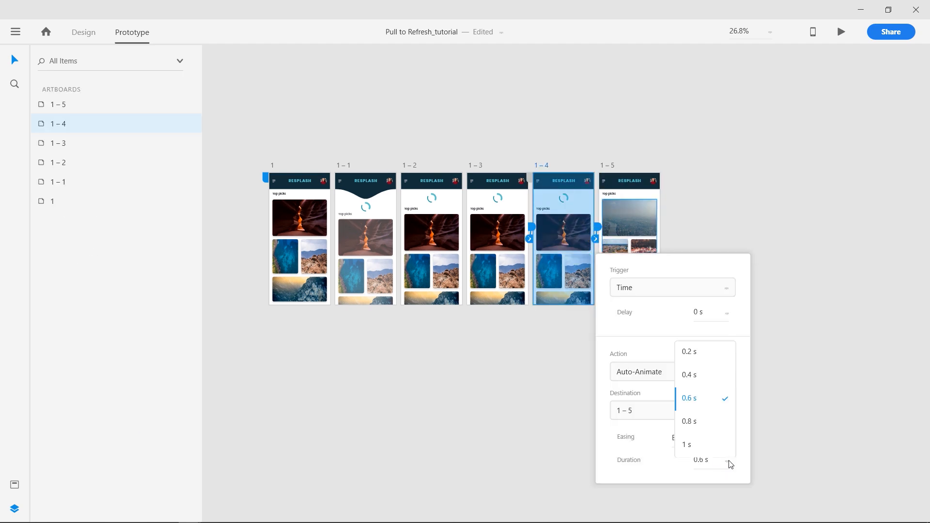
left_click(691, 422)
left_click(736, 206)
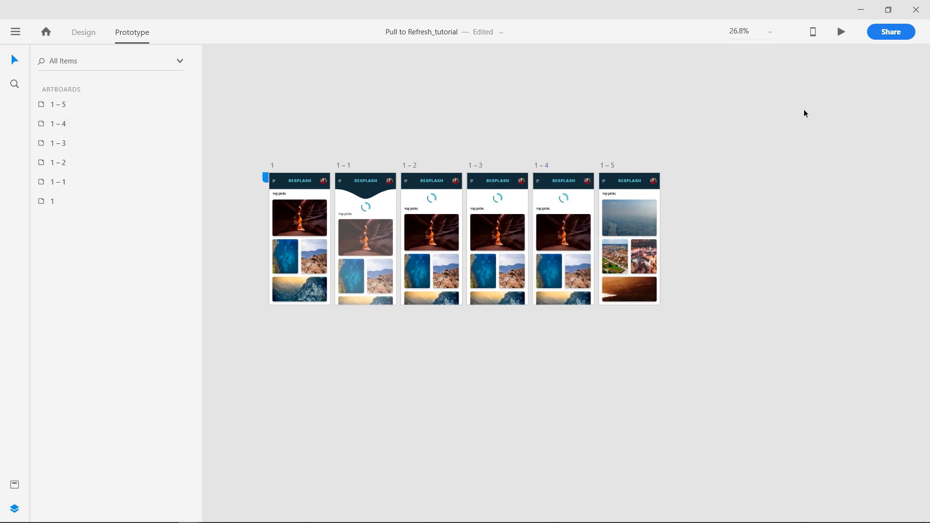
- Preview the prototype again and pull the photos down to test the refresh with the slower final transition
left_click(842, 32)
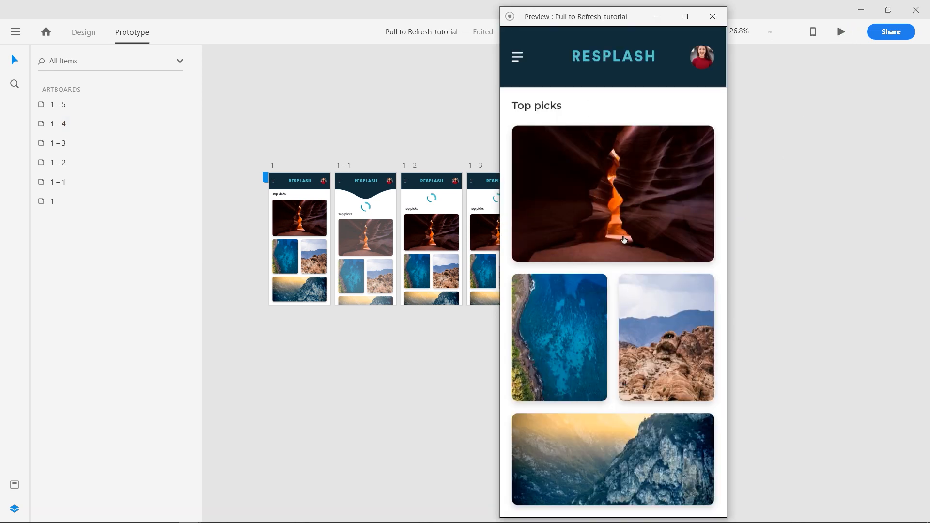
left_click_drag(619, 203, 623, 275)
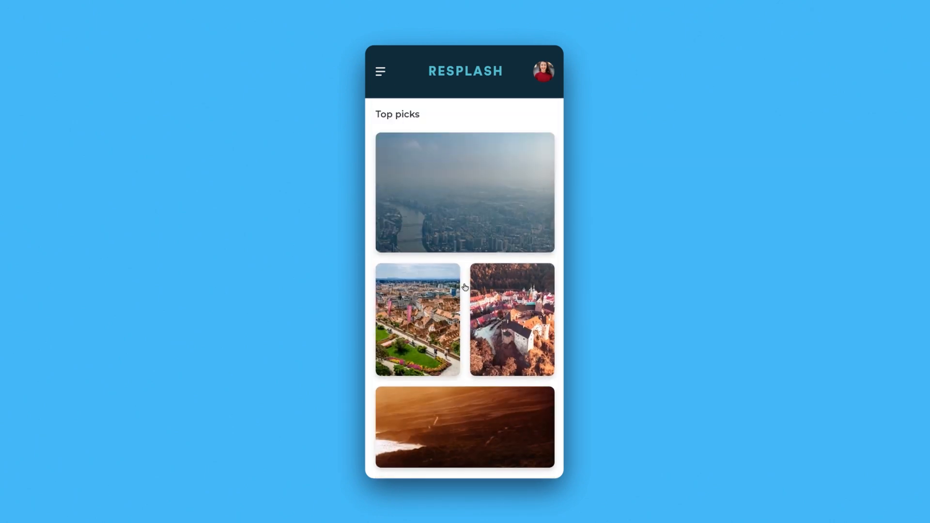
left_click_drag(465, 201, 464, 249)
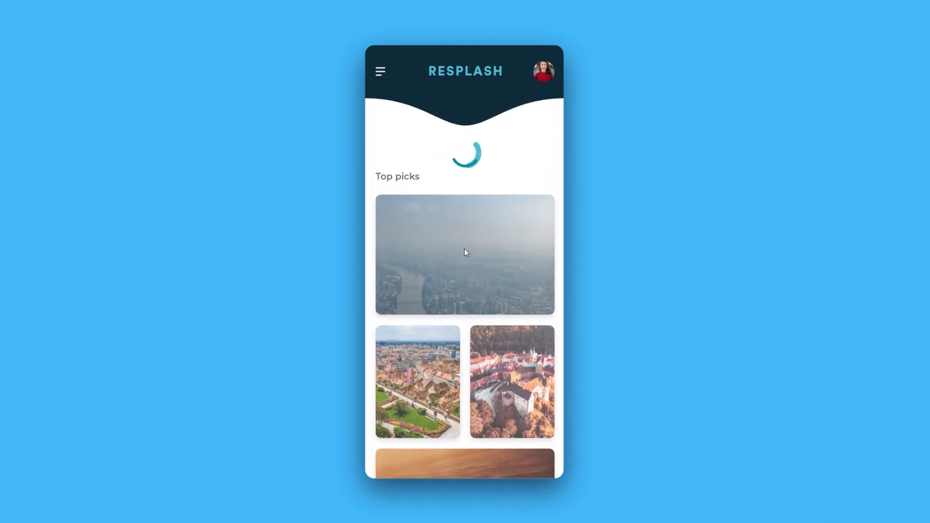